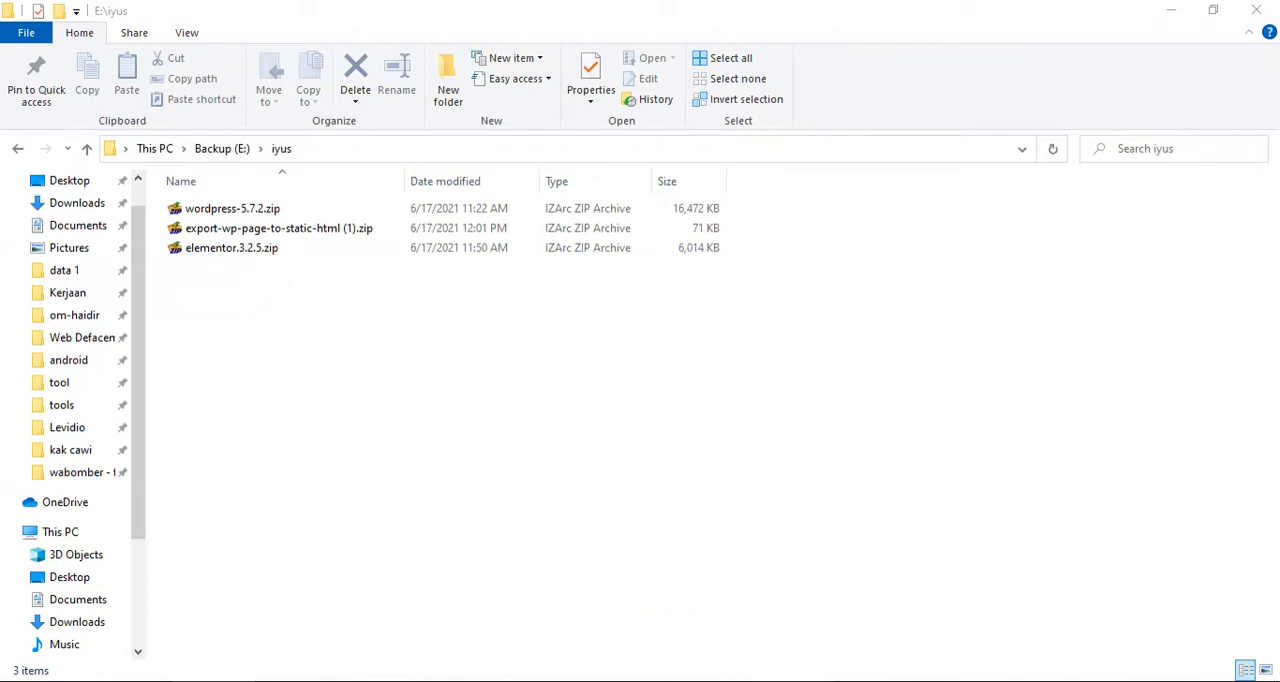
# Review the download links for XAMPP, WordPress, Elementor and the Export HTML plugin in the Notepad list, and minimise it.
pyautogui.click(189, 145)
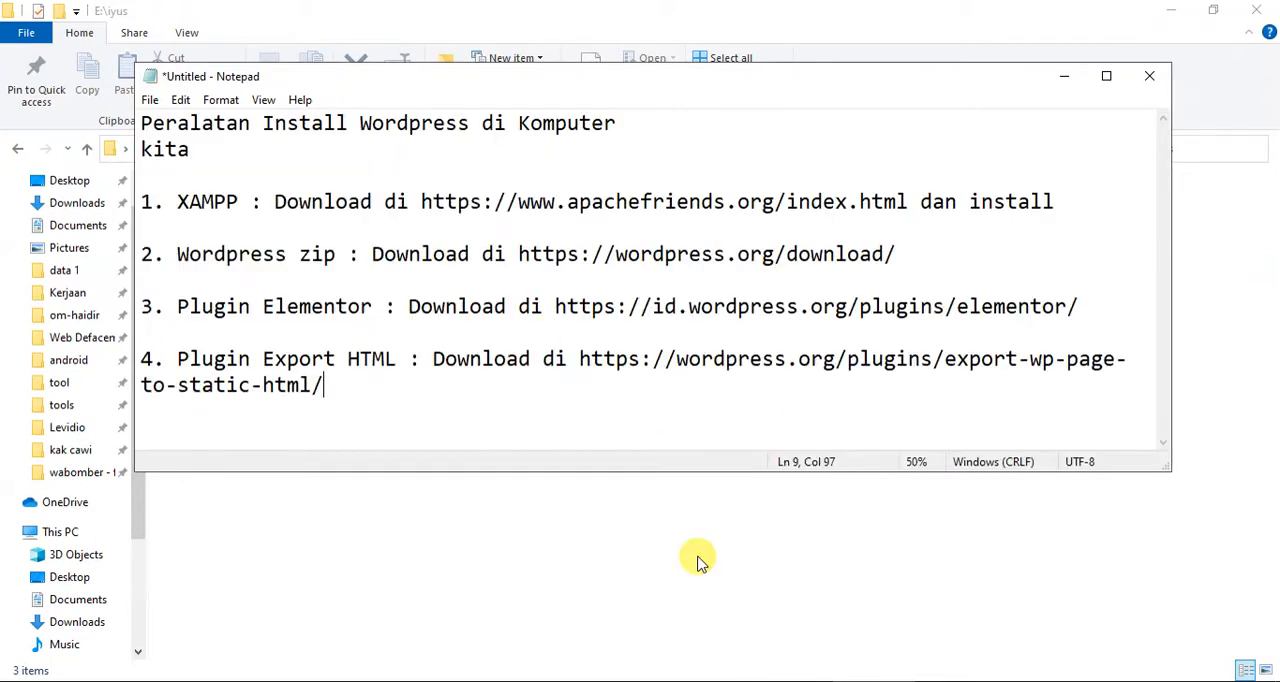
pyautogui.click(476, 222)
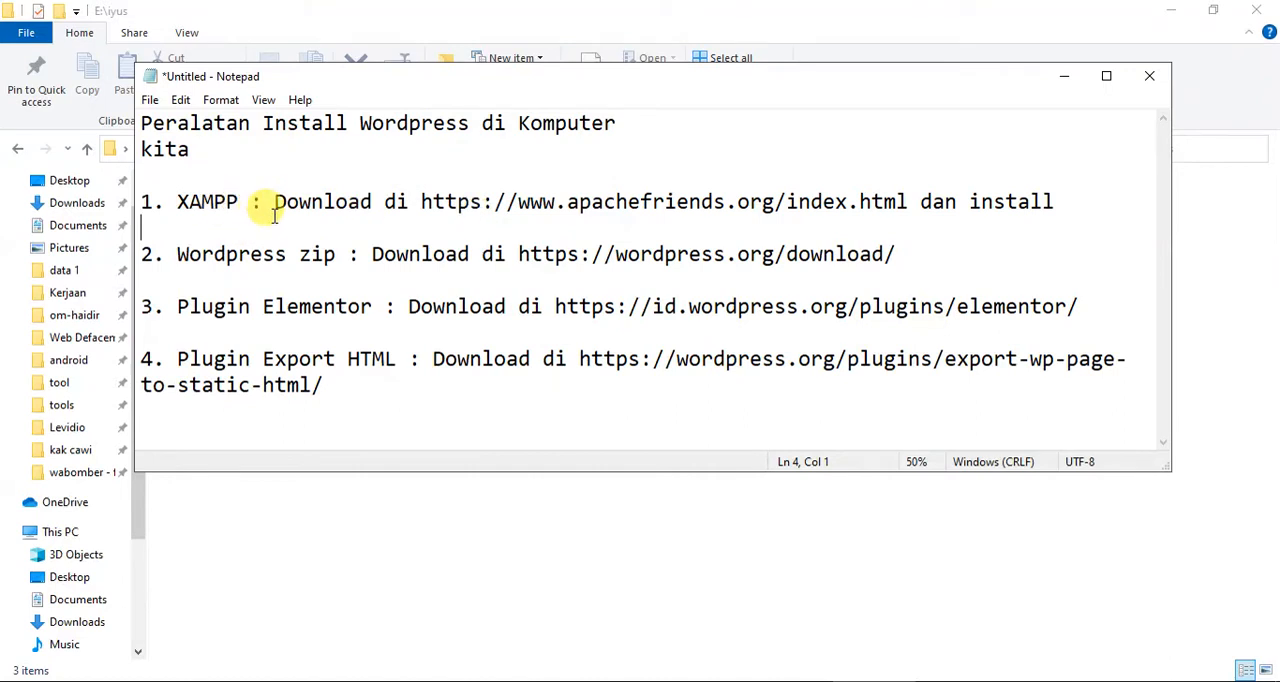
pyautogui.moveTo(274, 216); pyautogui.dragTo(1018, 205)
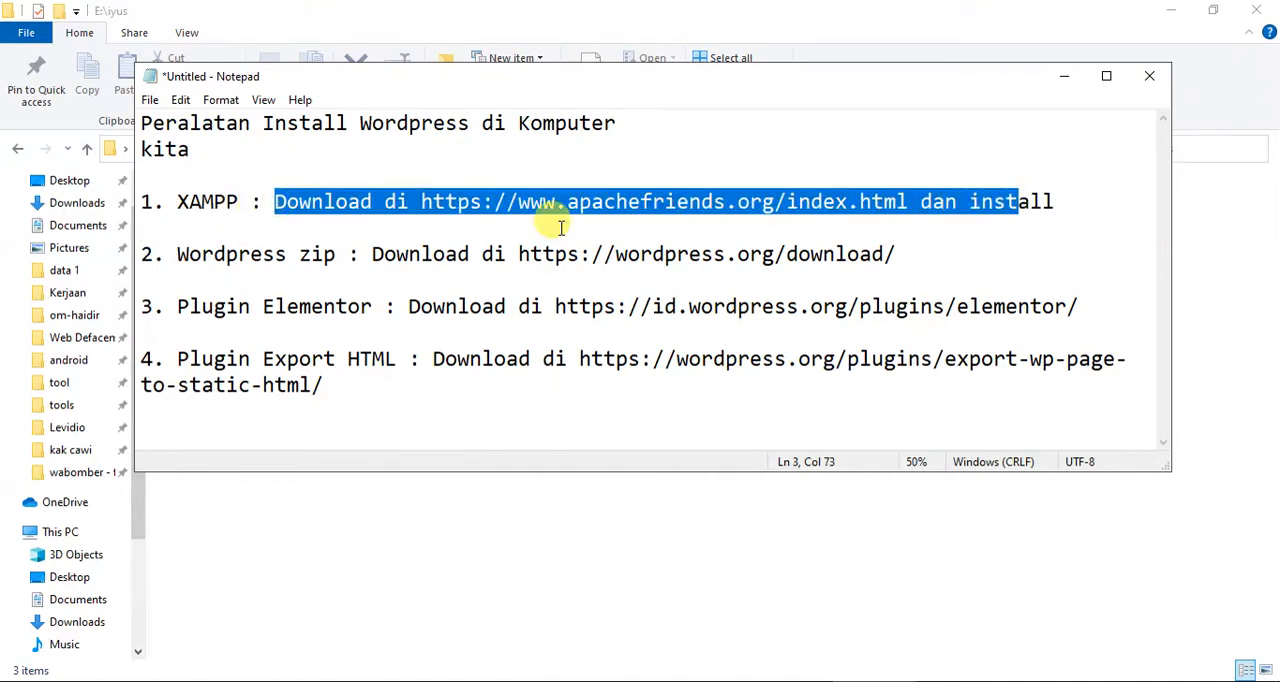
pyautogui.moveTo(414, 203); pyautogui.dragTo(908, 205)
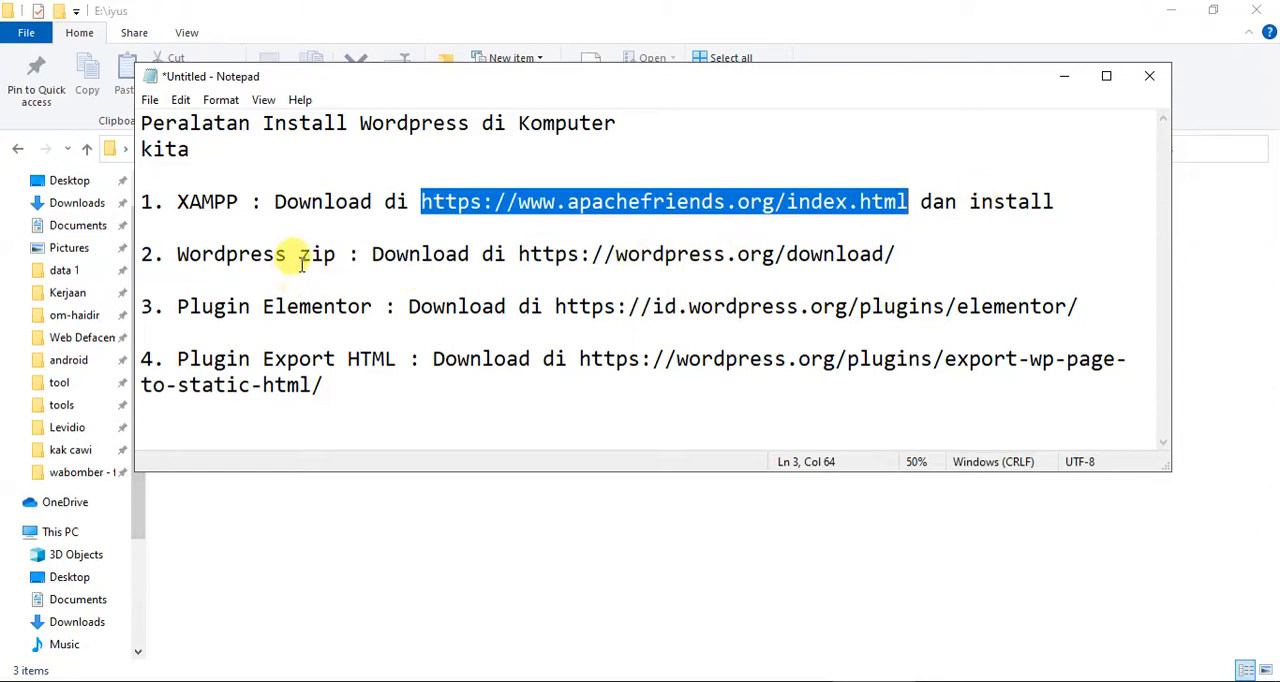
pyautogui.moveTo(529, 254); pyautogui.dragTo(900, 254)
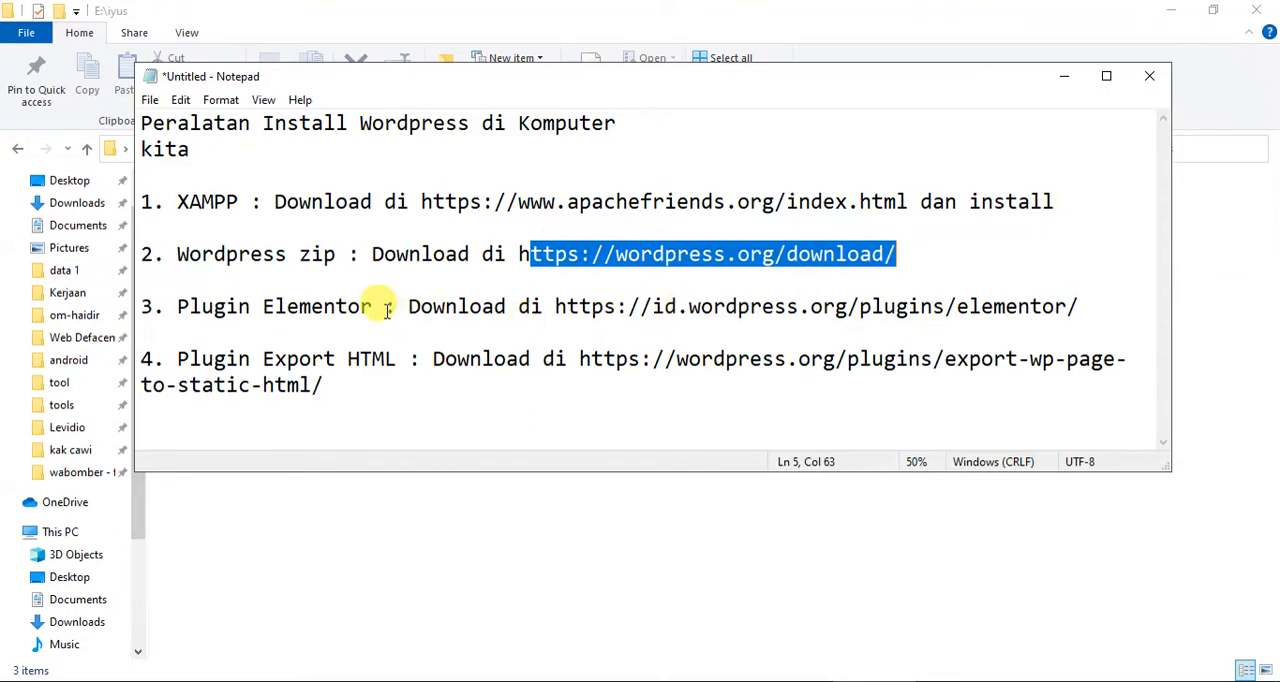
pyautogui.moveTo(580, 306); pyautogui.dragTo(1094, 297)
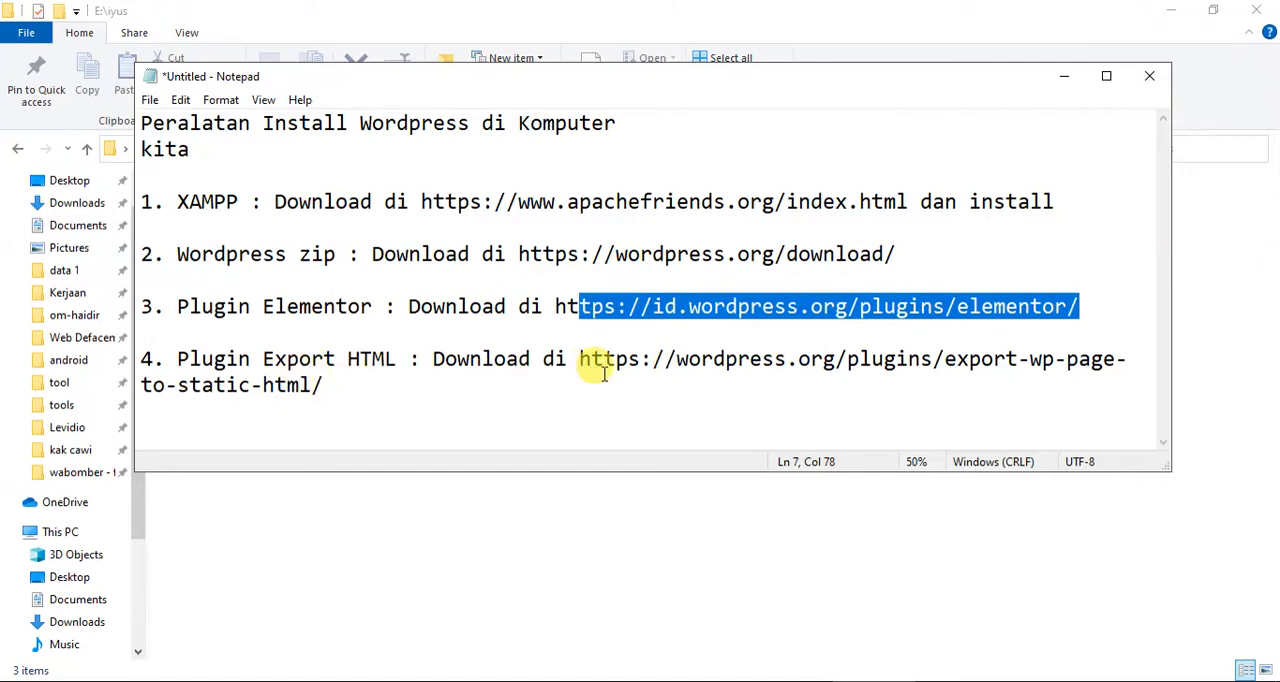
pyautogui.moveTo(576, 359); pyautogui.dragTo(580, 391)
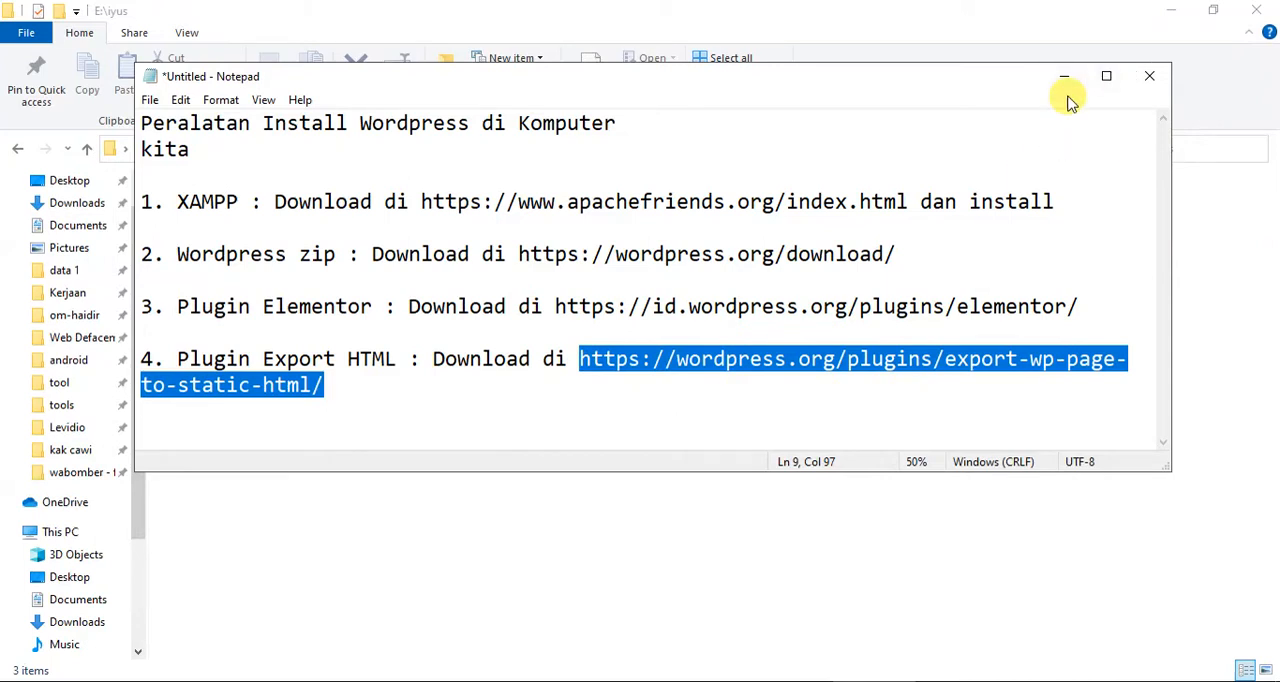
pyautogui.click(1068, 202)
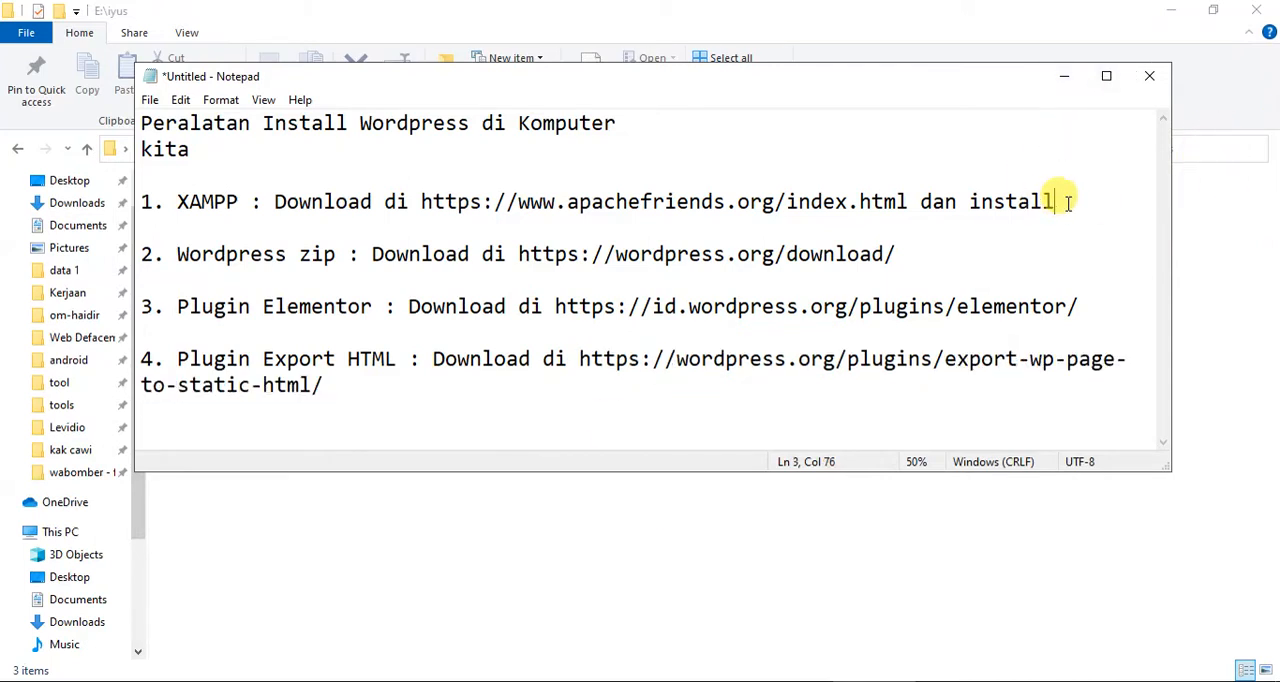
pyautogui.moveTo(1068, 202); pyautogui.dragTo(129, 177)
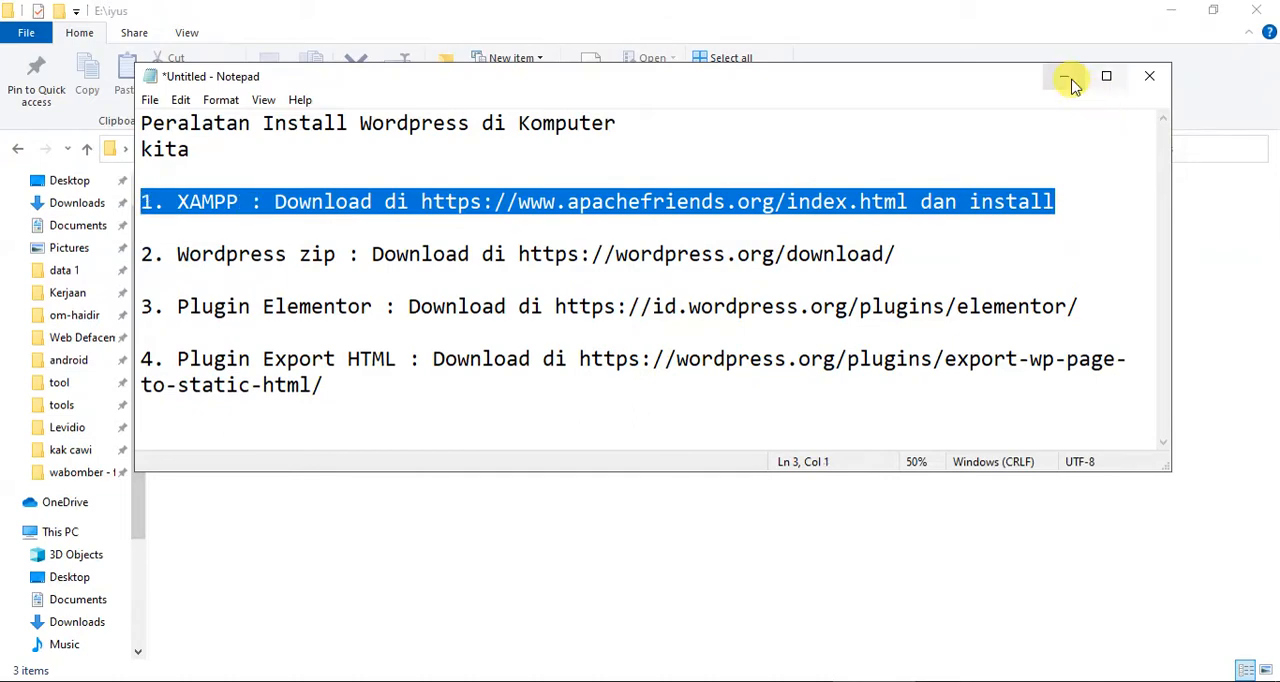
pyautogui.click(1071, 84)
pyautogui.click(1071, 84)
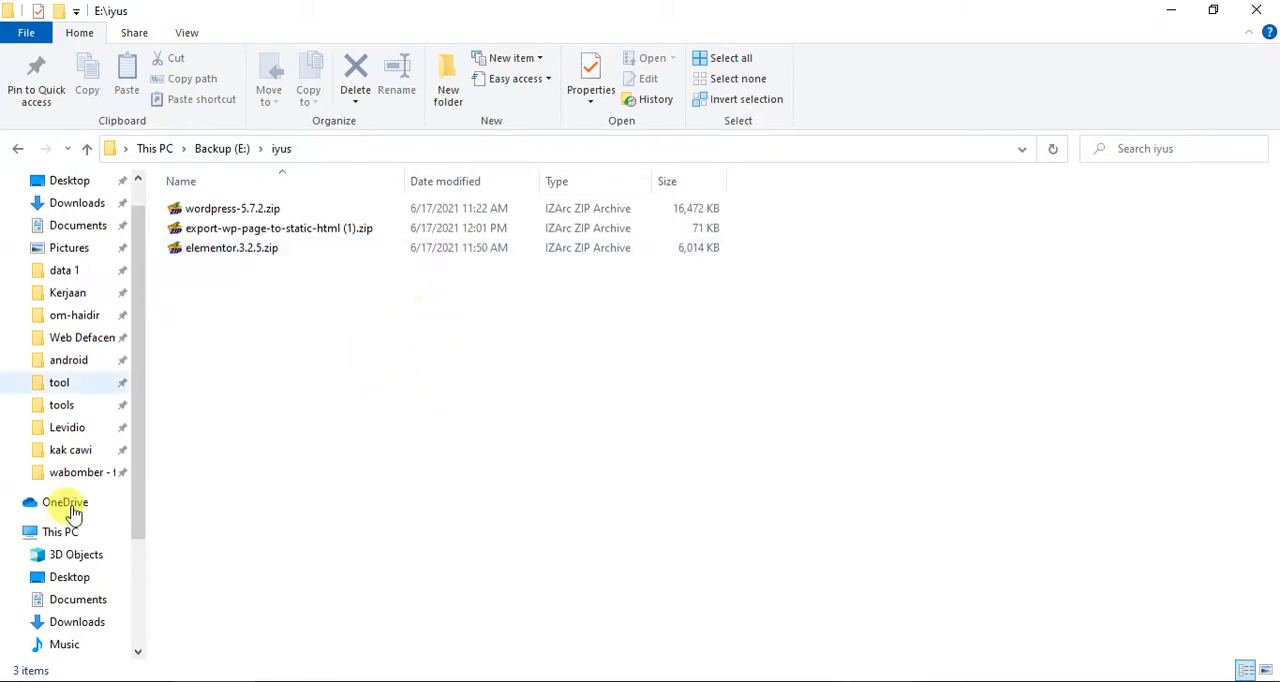
# Look through the list of installed programs for XAMPP.
pyautogui.click(64, 681)
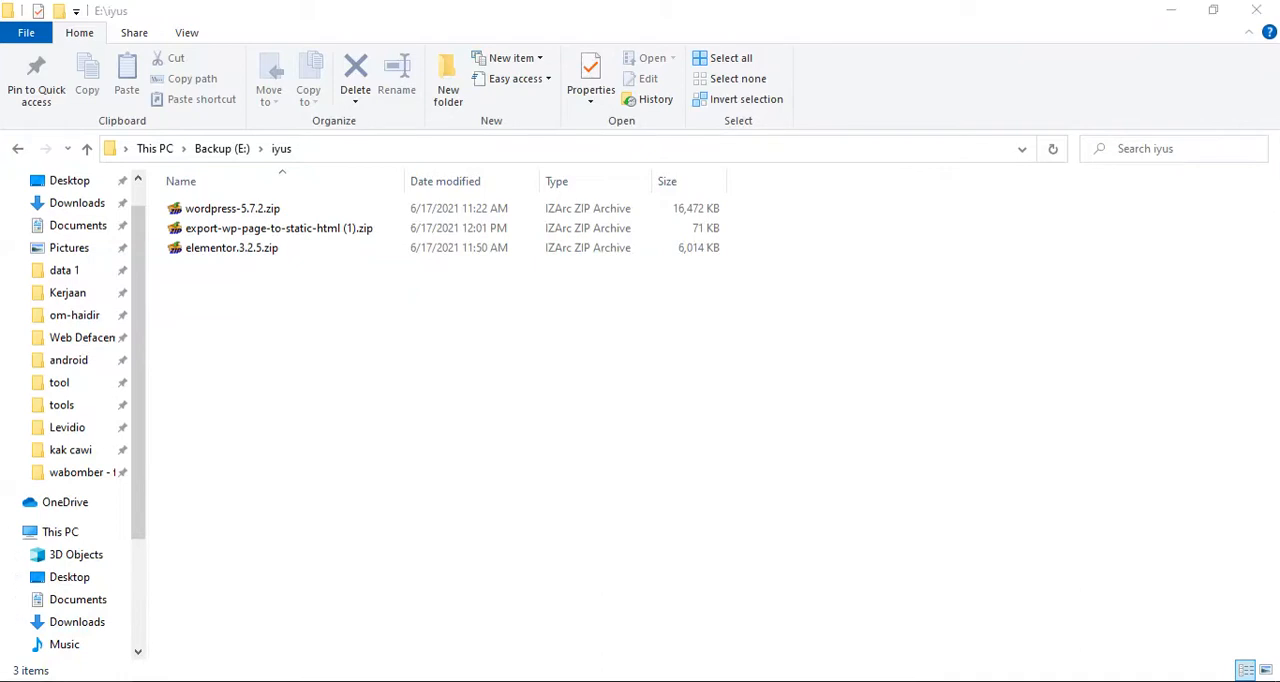
pyautogui.press('super')
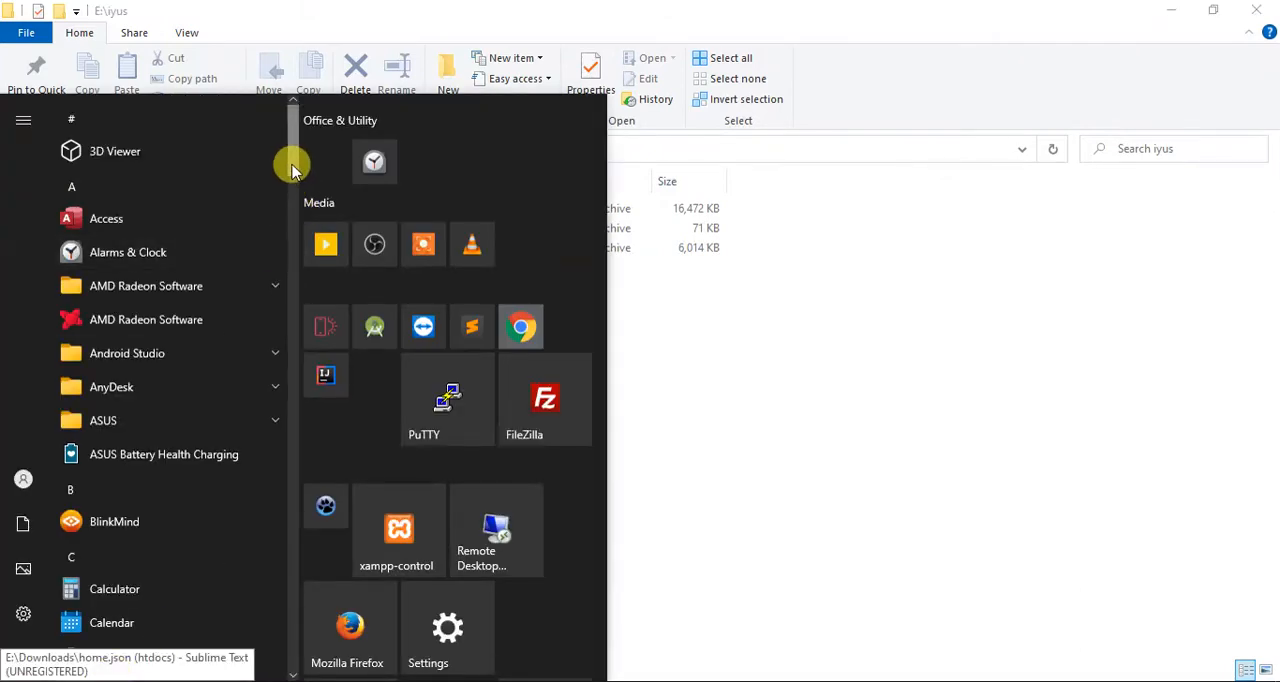
pyautogui.moveTo(292, 170); pyautogui.dragTo(280, 640)
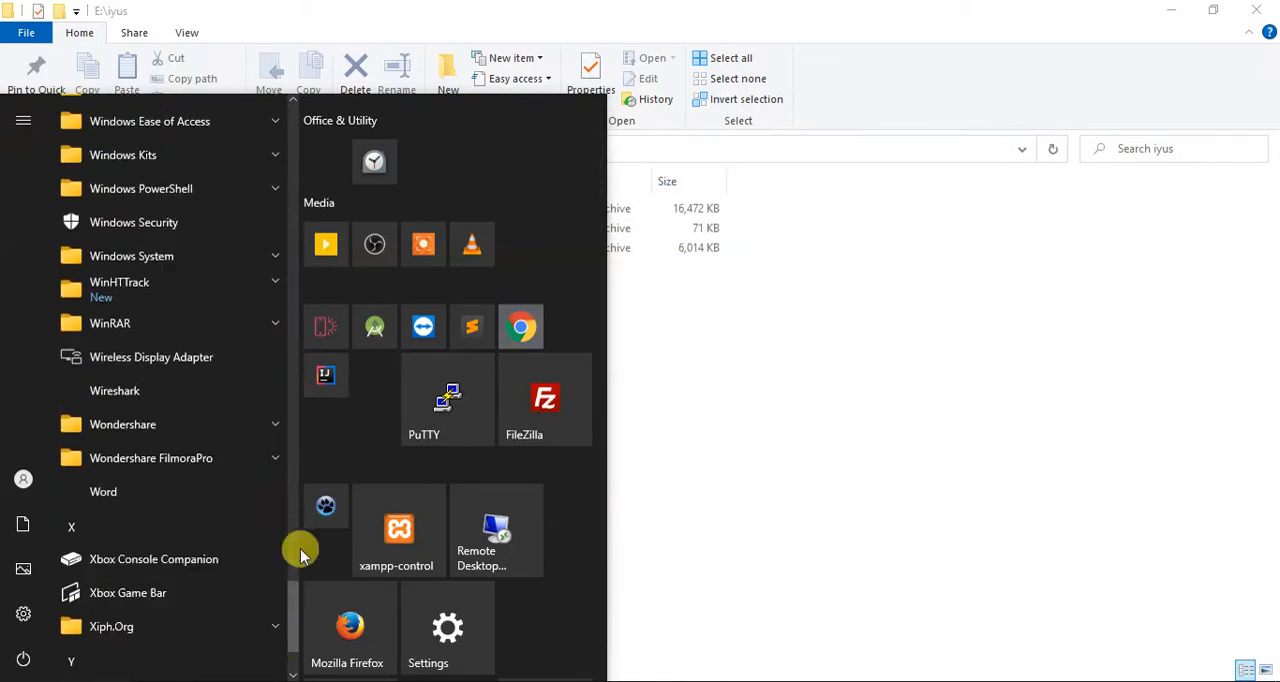
pyautogui.scroll(-2, 260, 583)
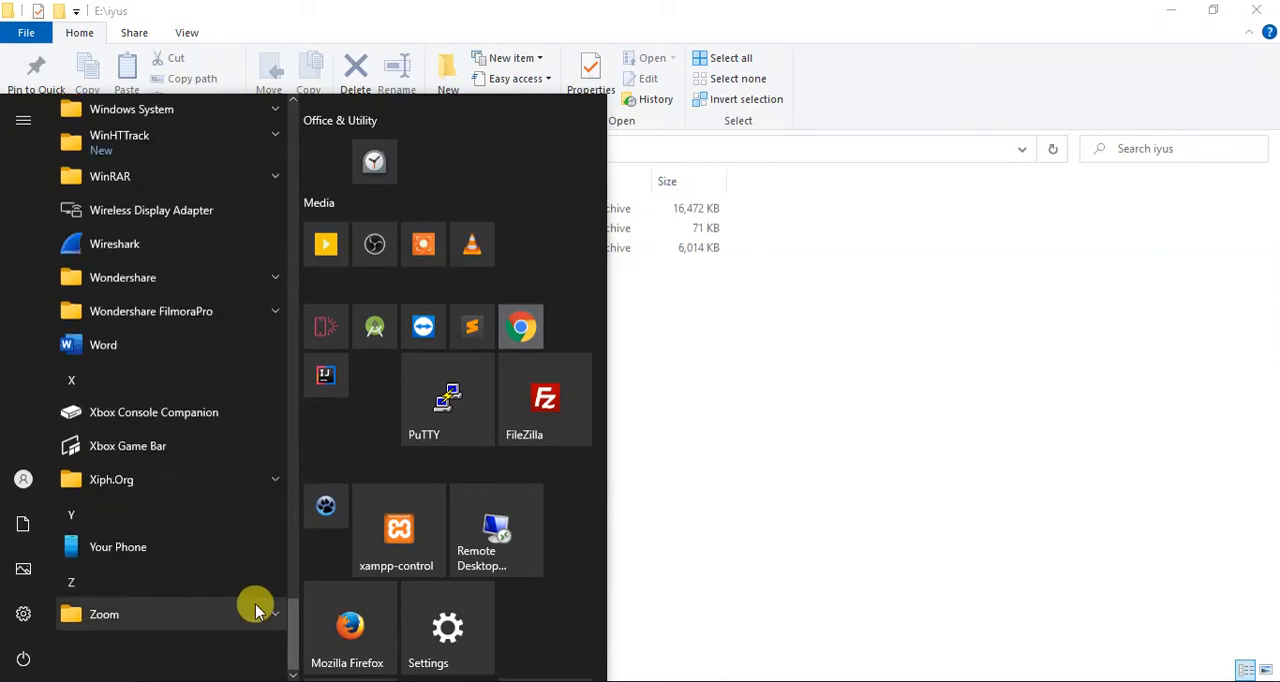
pyautogui.scroll(3, 240, 457)
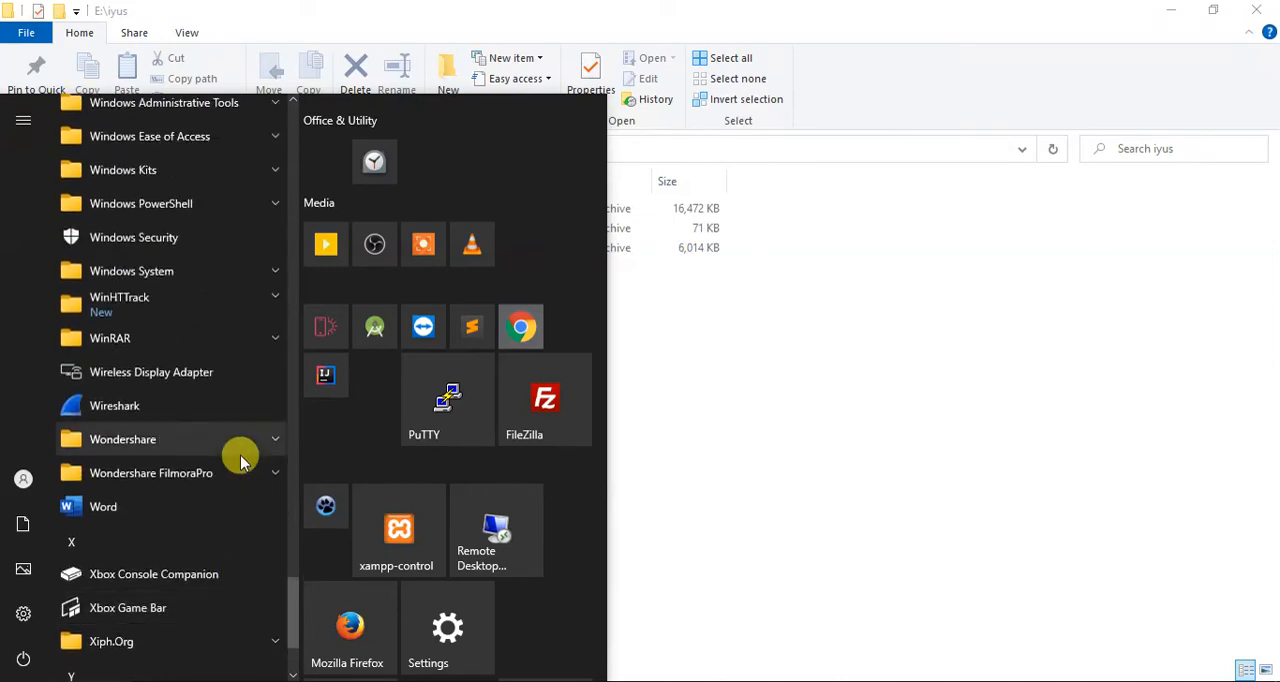
pyautogui.scroll(-2, 240, 457)
pyautogui.scroll(2, 243, 508)
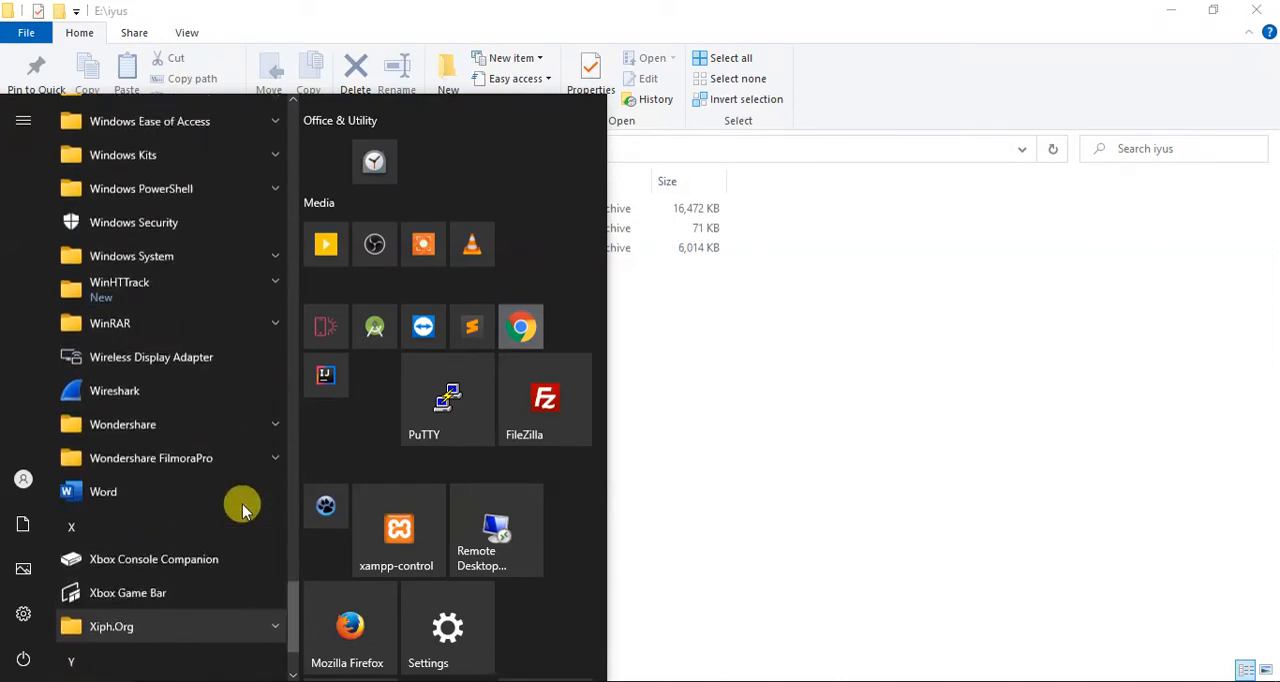
pyautogui.scroll(10, 242, 508)
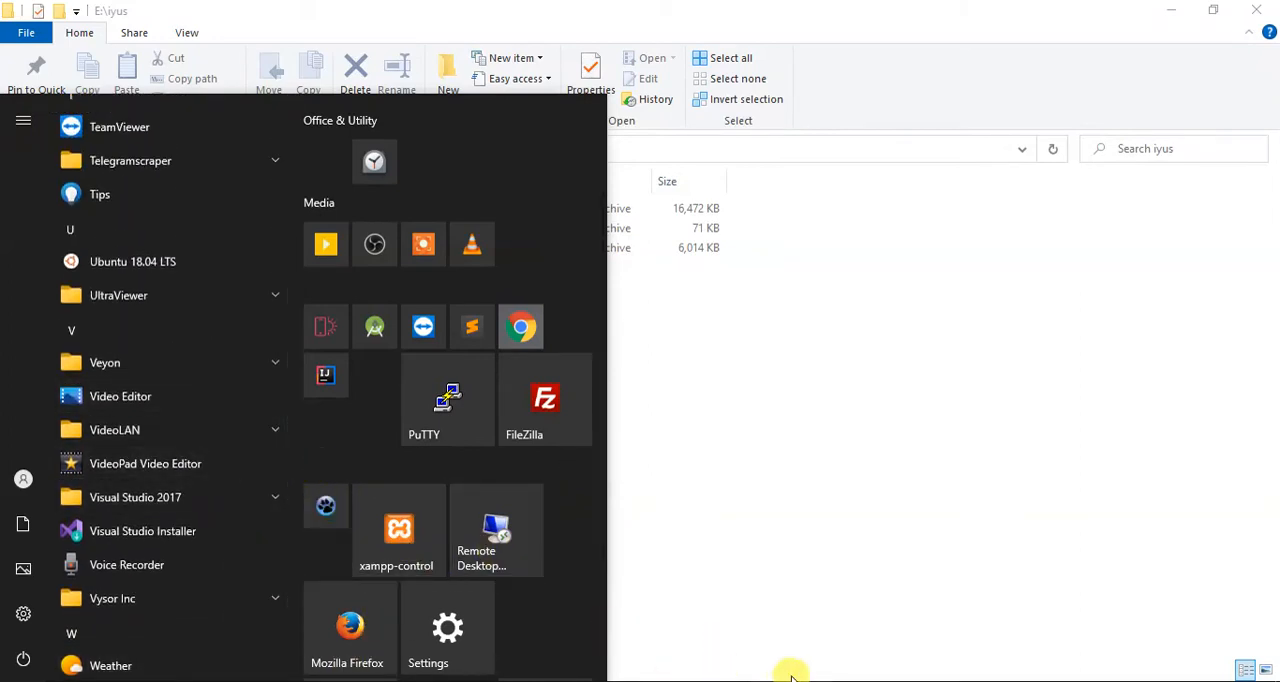
# Open the XAMPP Control Panel and start the Apache and MySQL modules.
pyautogui.click(709, 681)
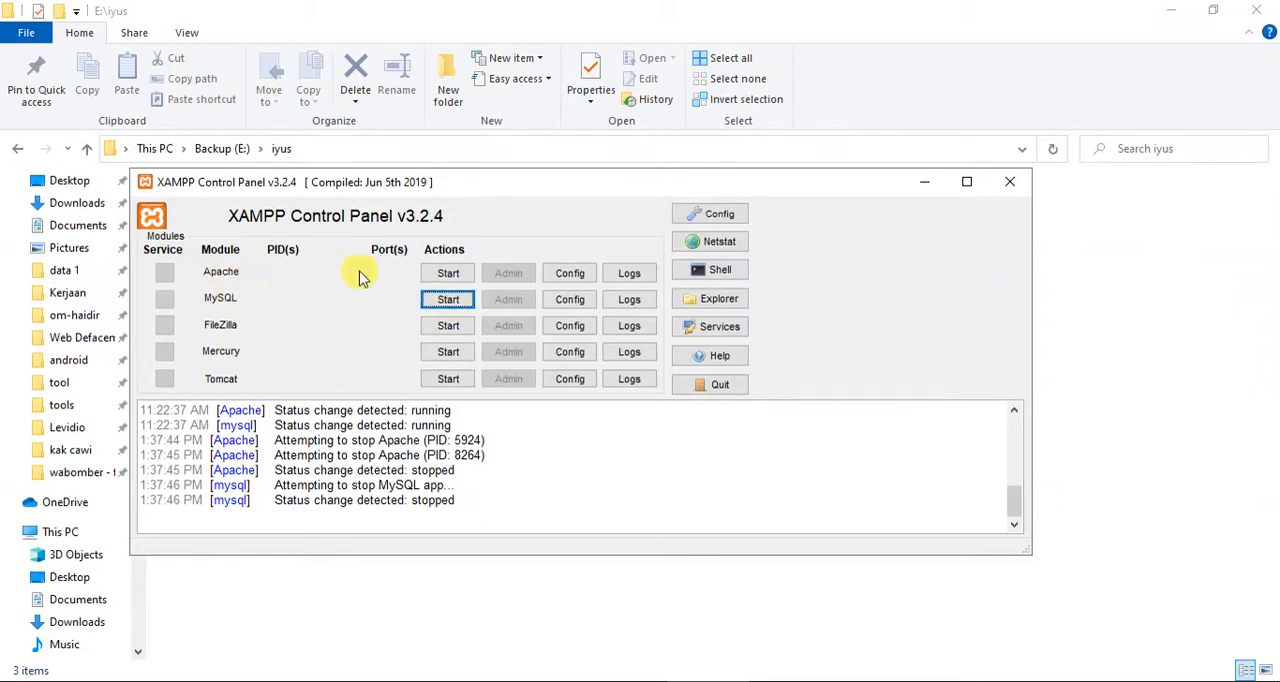
pyautogui.click(444, 278)
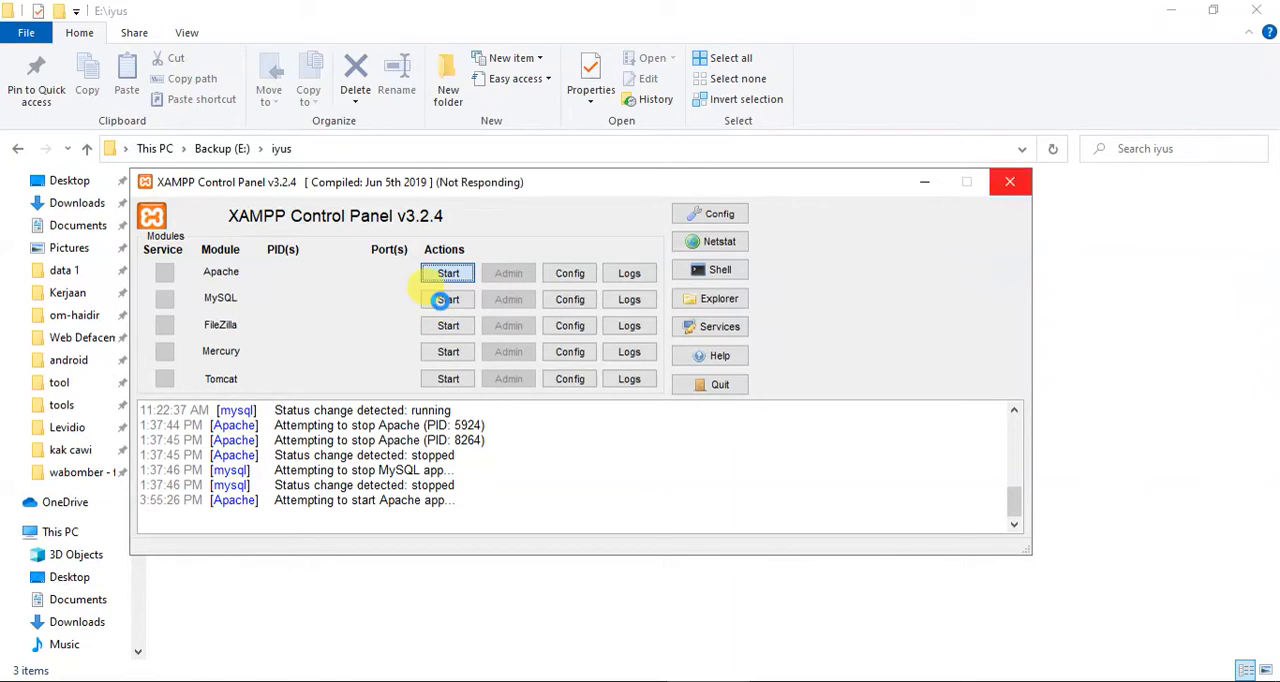
pyautogui.click(441, 300)
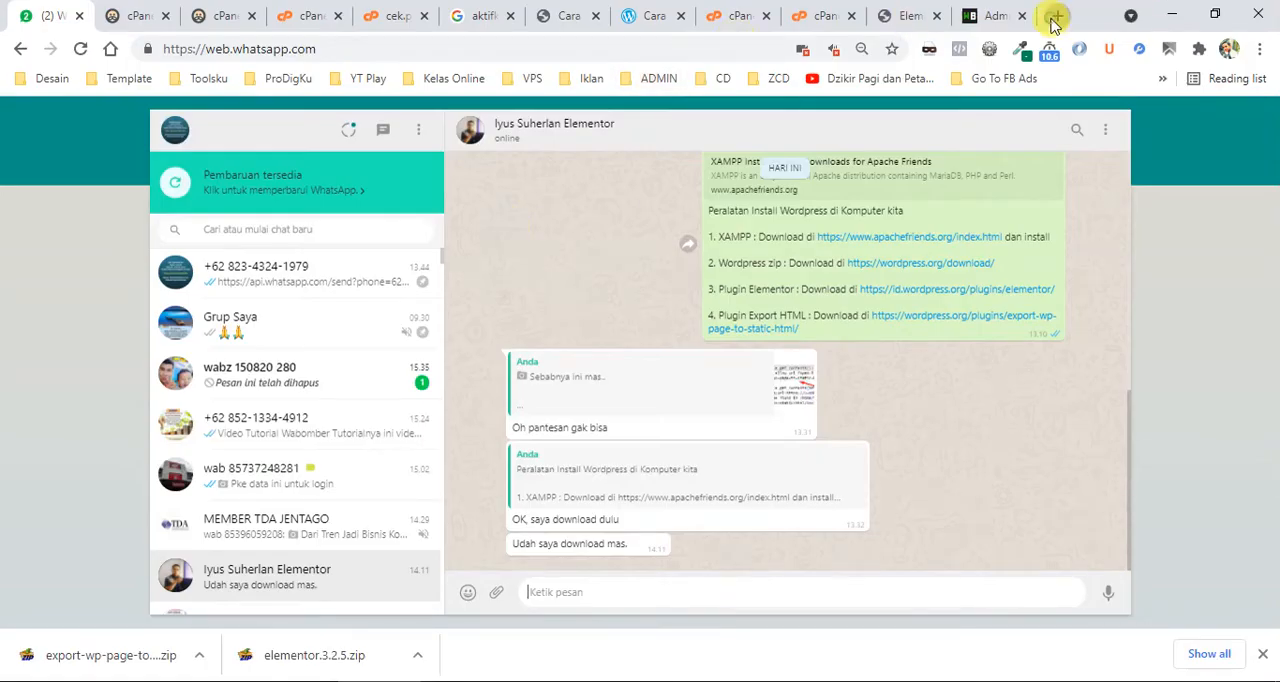
# Load localhost in a new Chrome tab to reach the local server.
pyautogui.click(1051, 17)
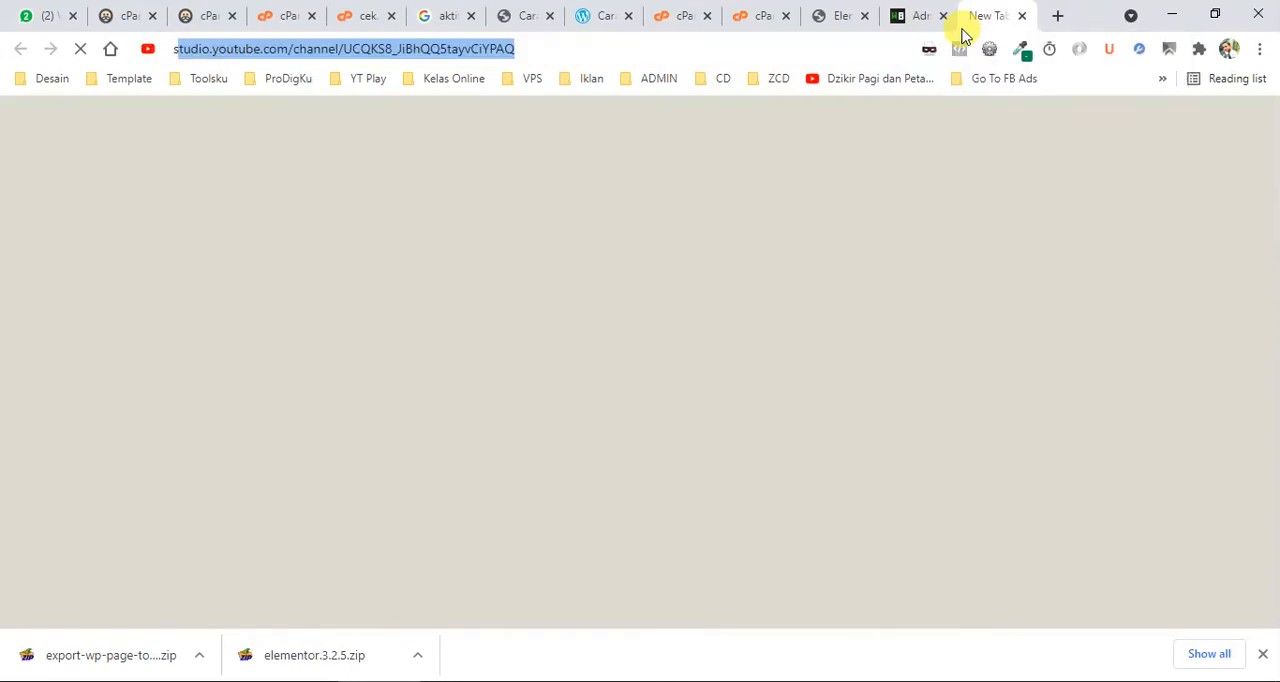
pyautogui.write('se')
pyautogui.press('Delete')
pyautogui.press('BackSpace')
pyautogui.press('BackSpace')
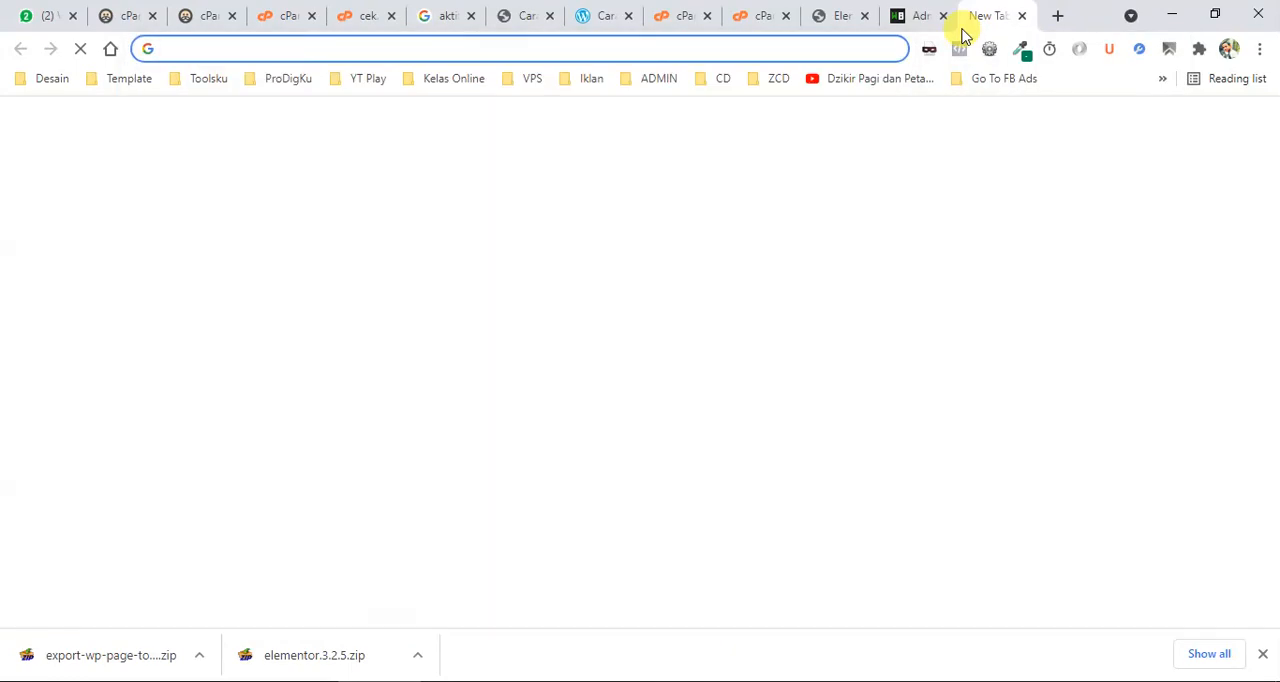
pyautogui.write('localhost/')
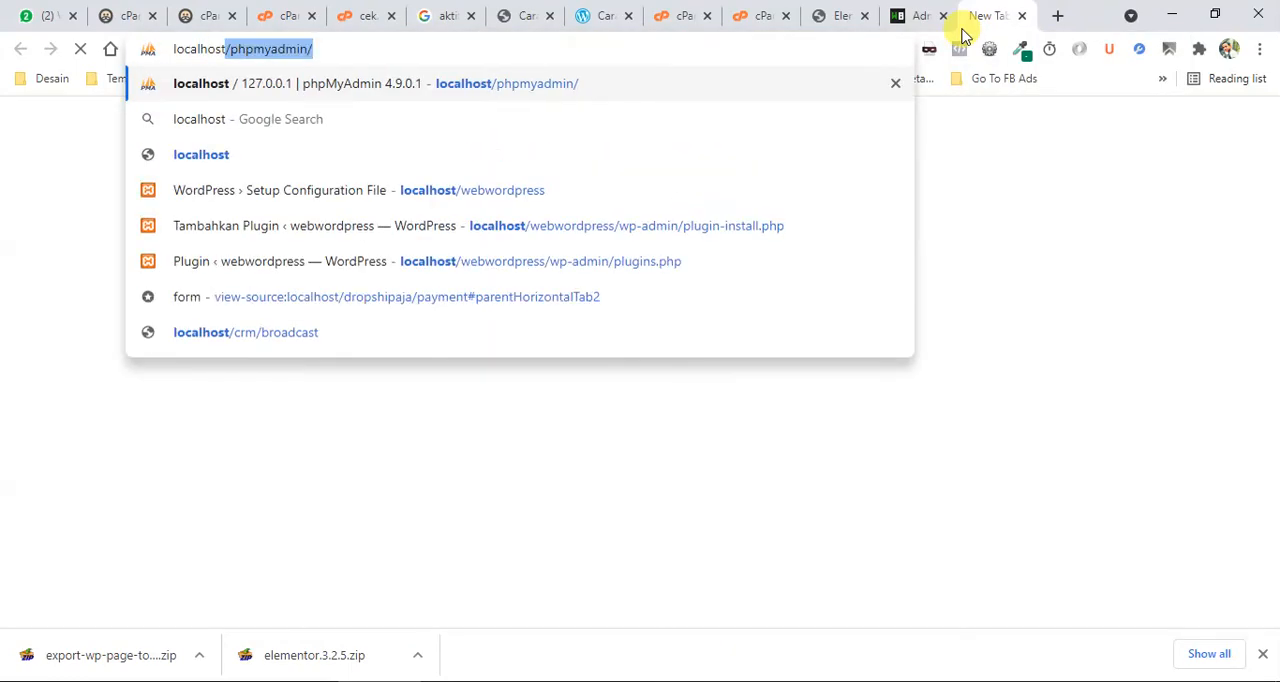
pyautogui.press('BackSpace')
pyautogui.press('BackSpace')
pyautogui.press('Return')
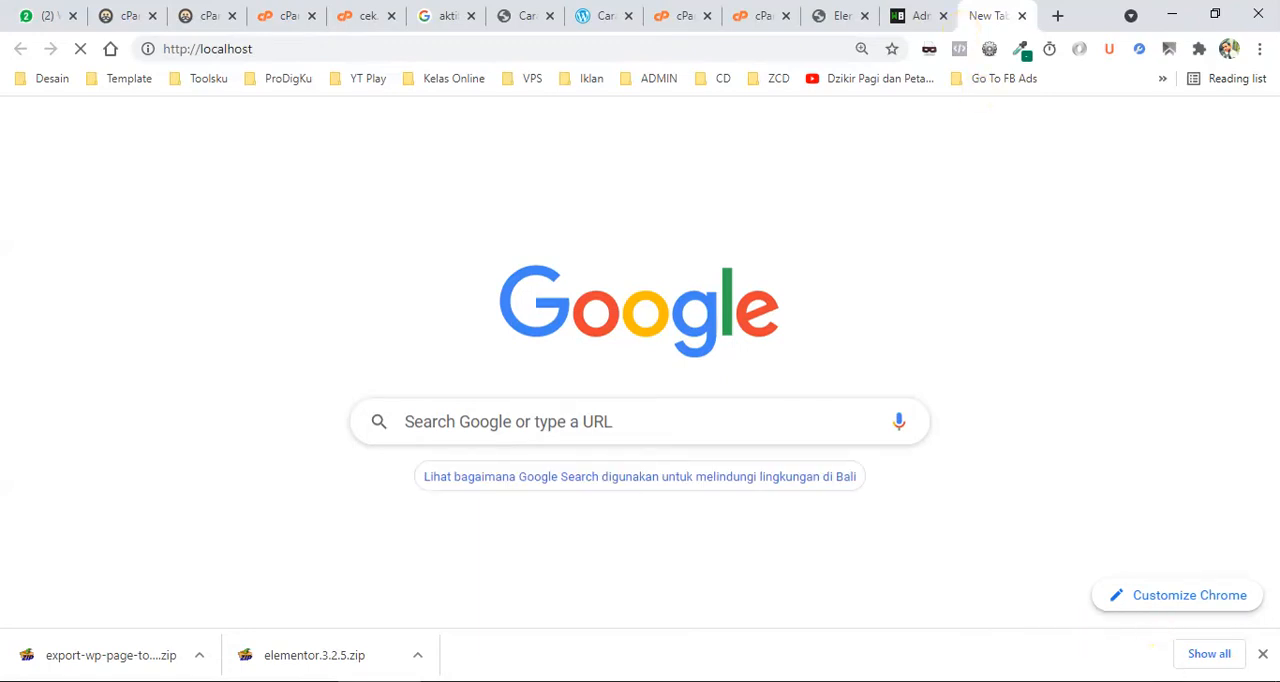
pyautogui.click(1166, 680)
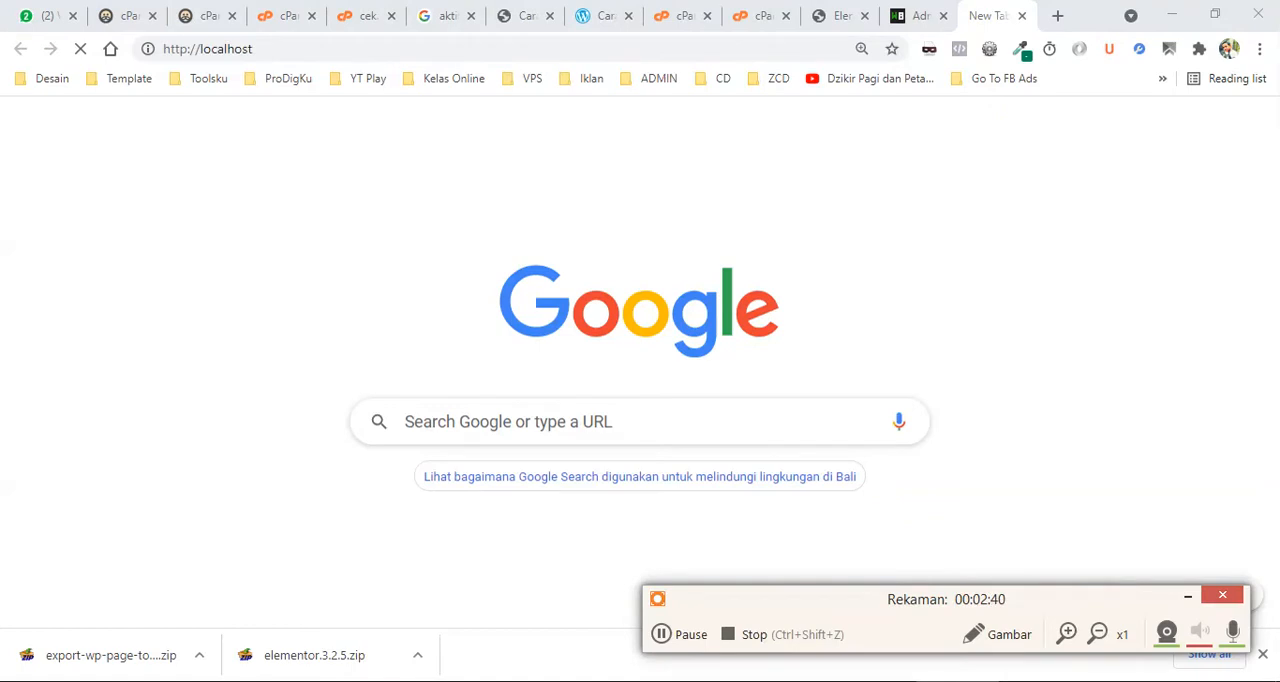
pyautogui.click(1187, 597)
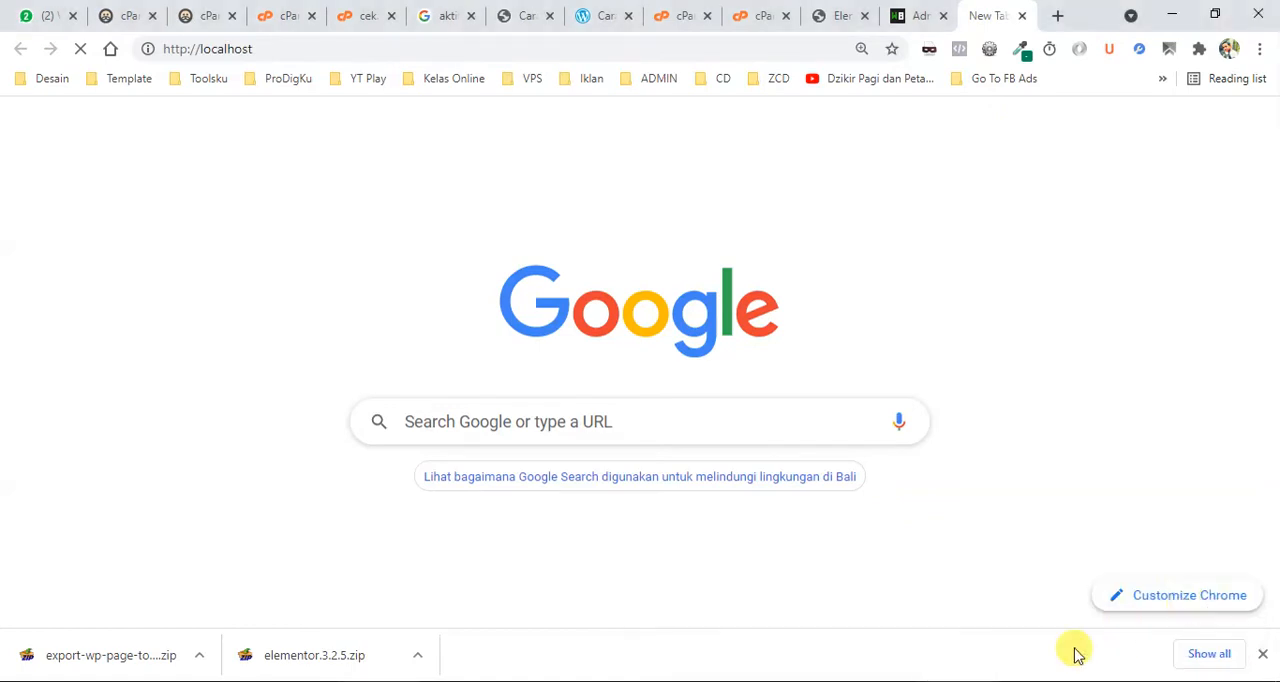
pyautogui.click(735, 49)
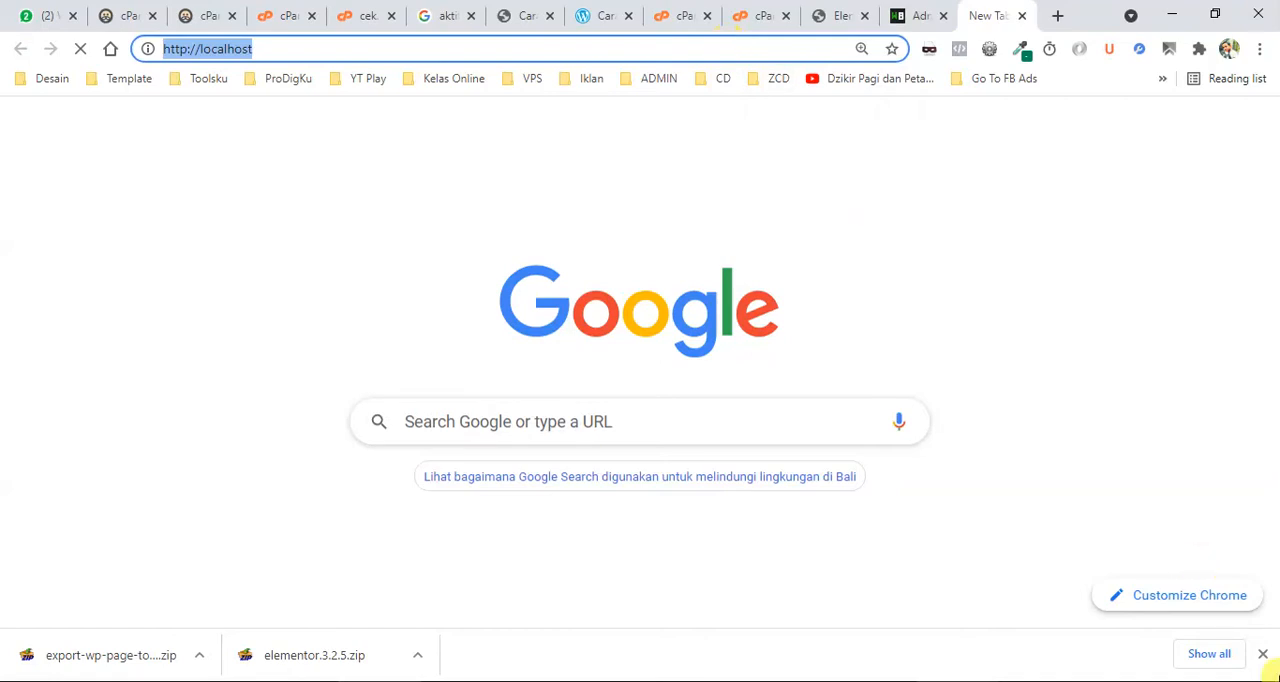
# Close the local wordpress.txt notes and the kwitansi pembayaran.pptx presentation, and minimise the remaining Notepad list.
pyautogui.click(944, 681)
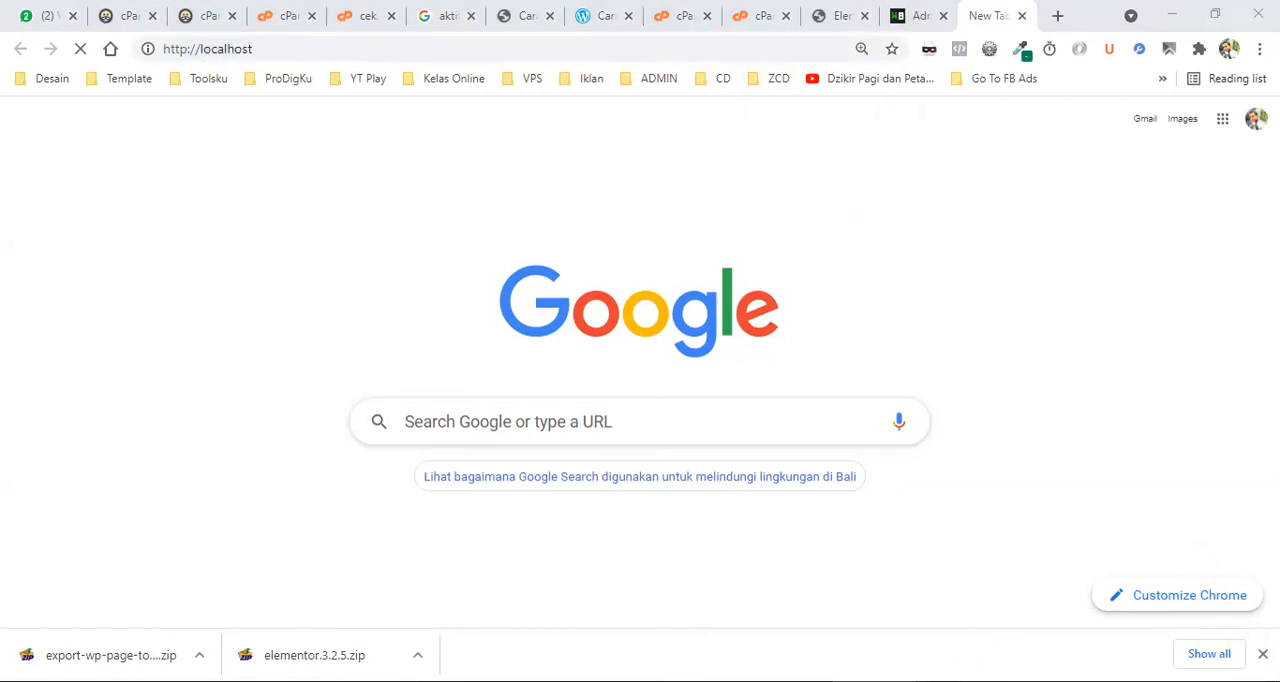
pyautogui.click(808, 681)
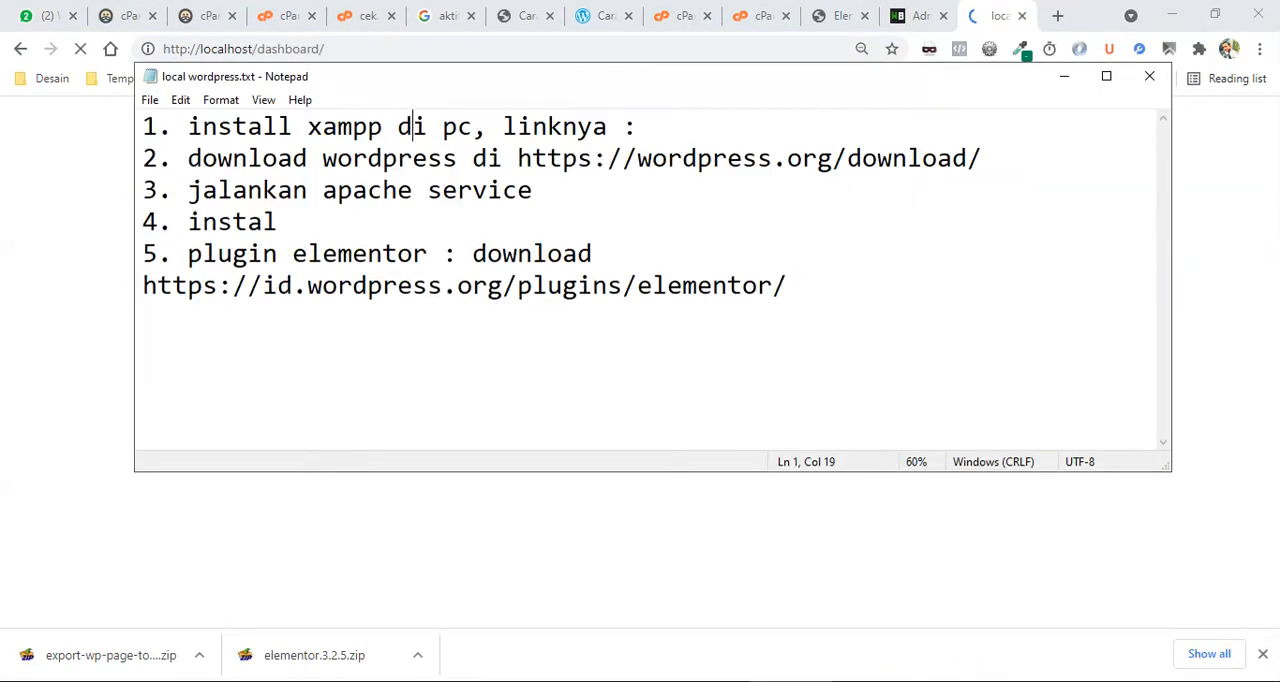
pyautogui.click(1149, 80)
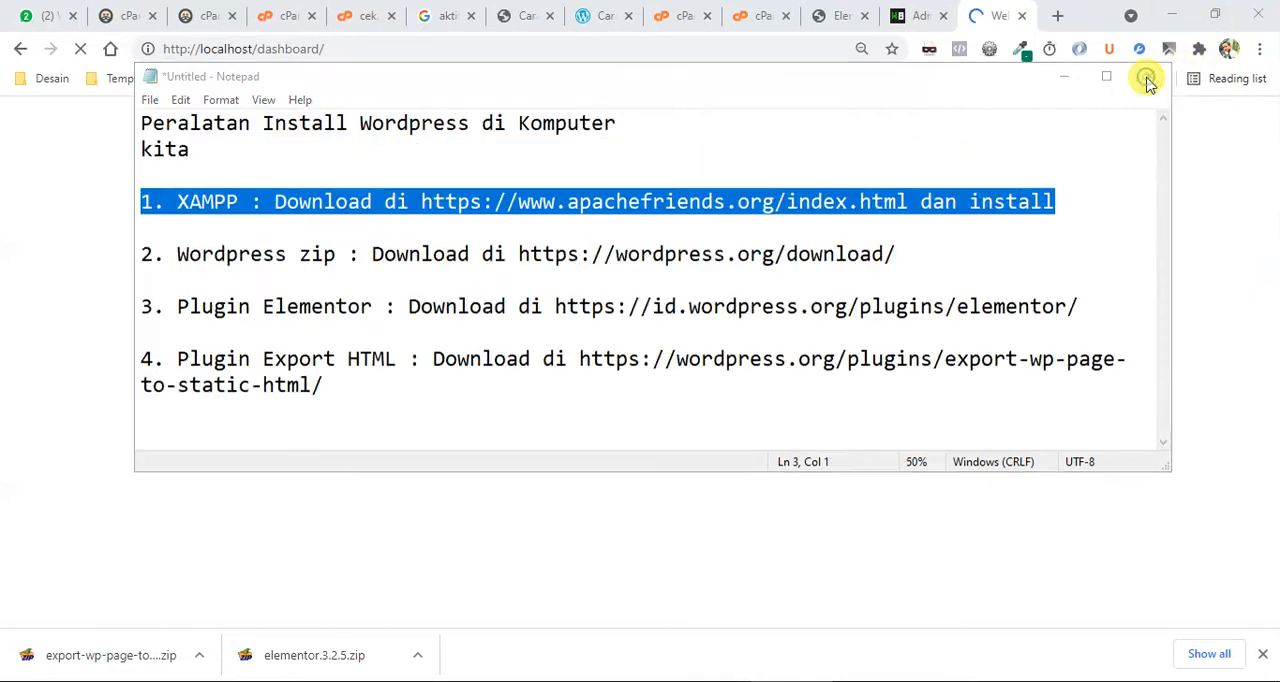
pyautogui.click(1056, 85)
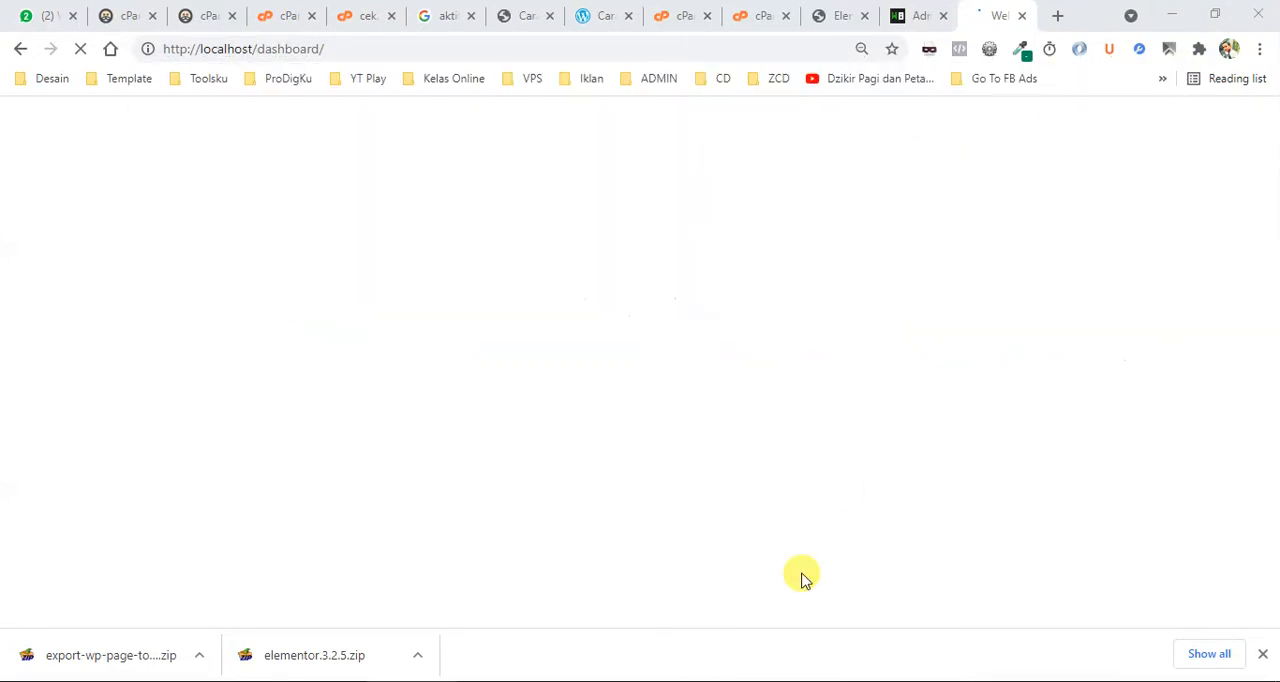
pyautogui.click(674, 681)
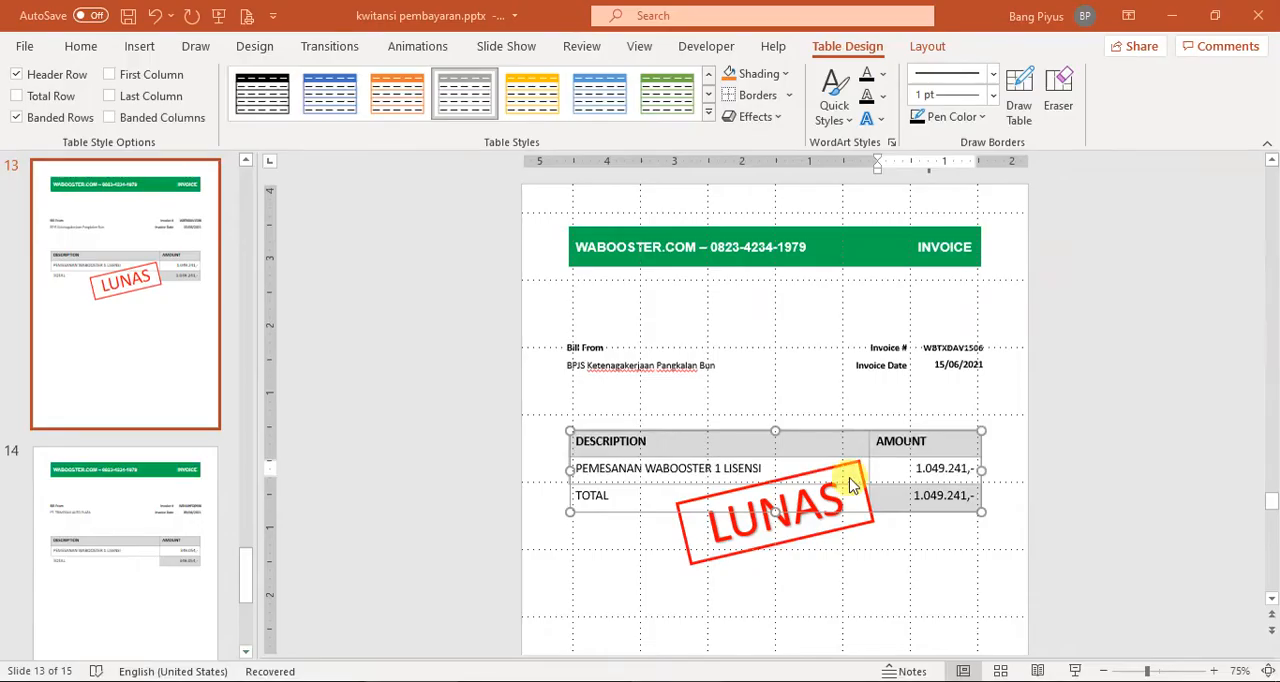
pyautogui.click(1263, 14)
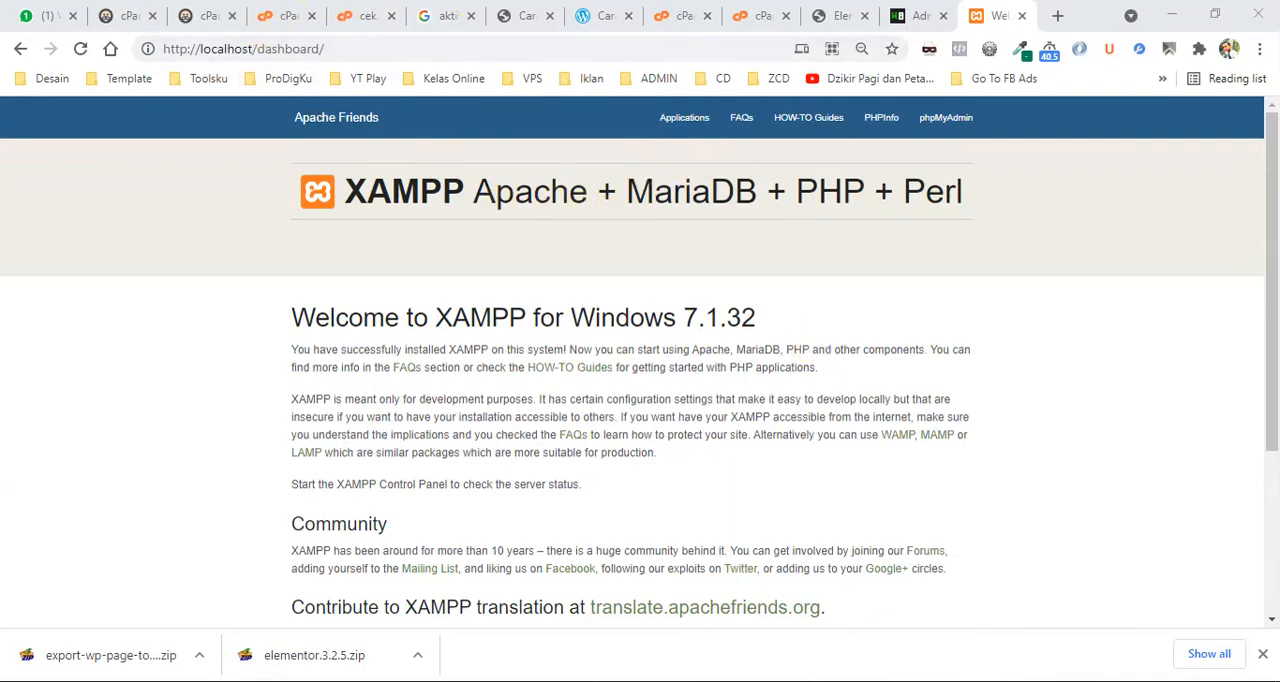
# Check the Apache and MySQL status in the XAMPP Control Panel and minimise it.
pyautogui.hotkey('alt', 'Tab')
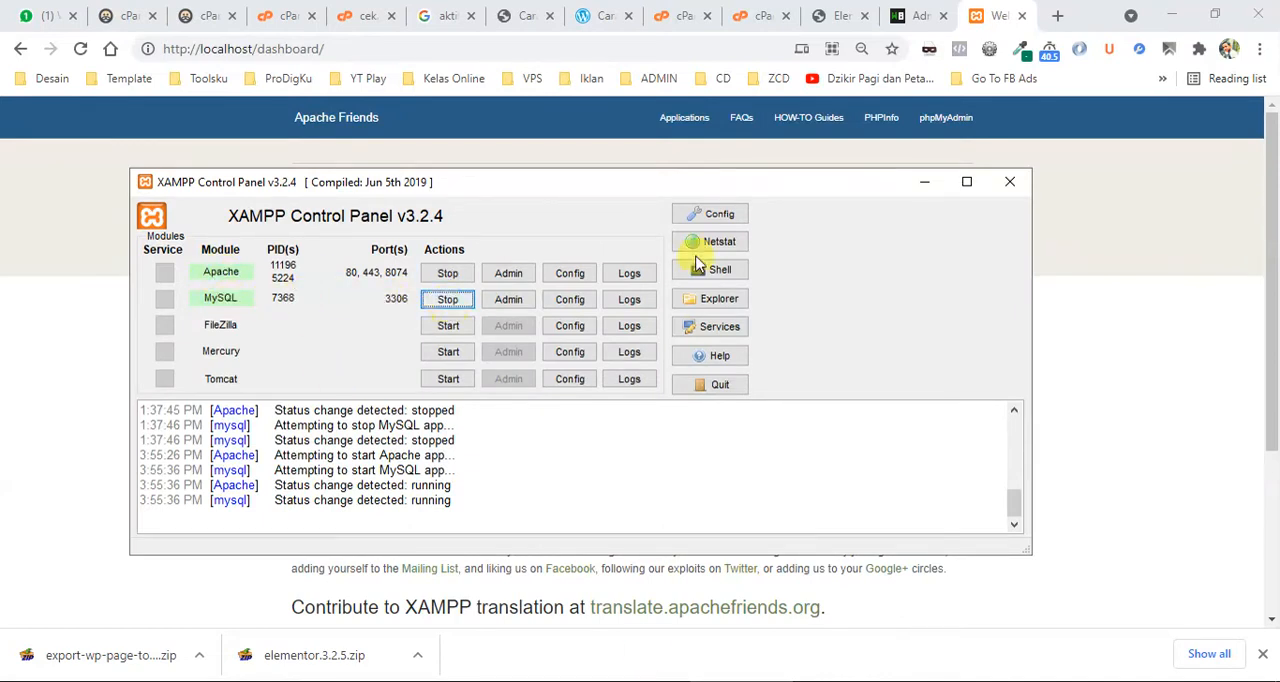
pyautogui.click(929, 183)
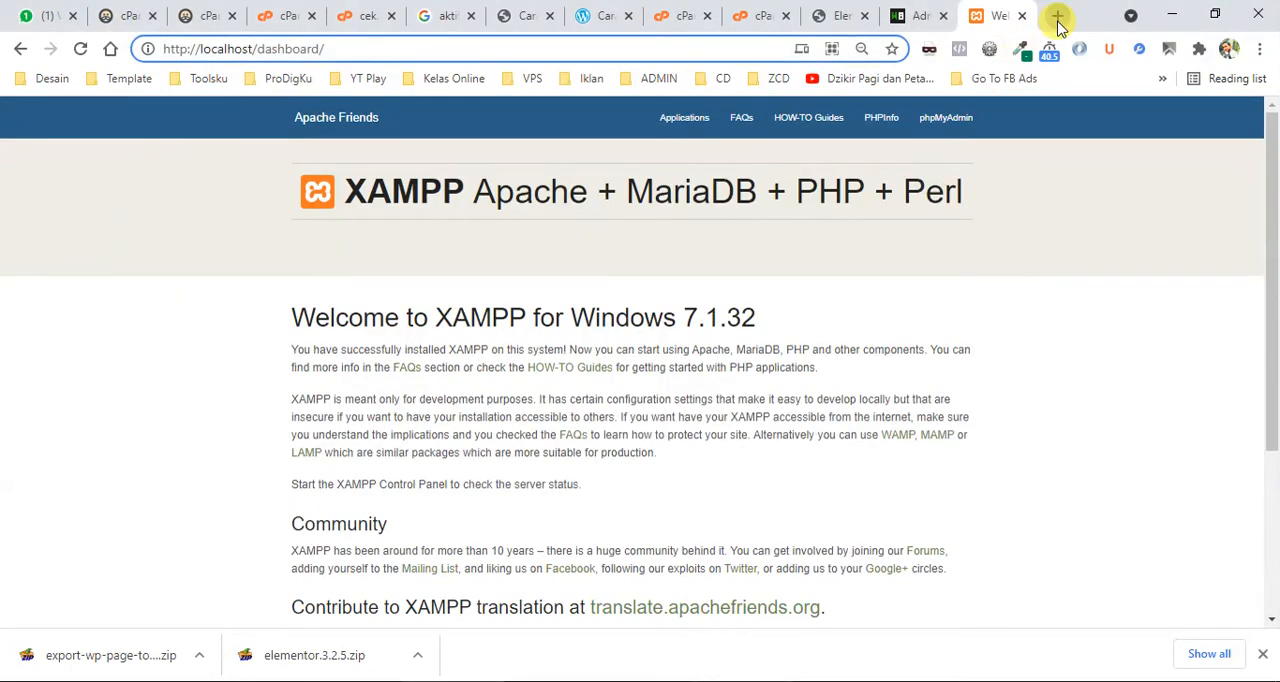
# Load localhost/phpmyadmin in a new Chrome tab and check the Apache and MySQL modules in the XAMPP Control Panel.
pyautogui.click(1057, 16)
pyautogui.write('loc')
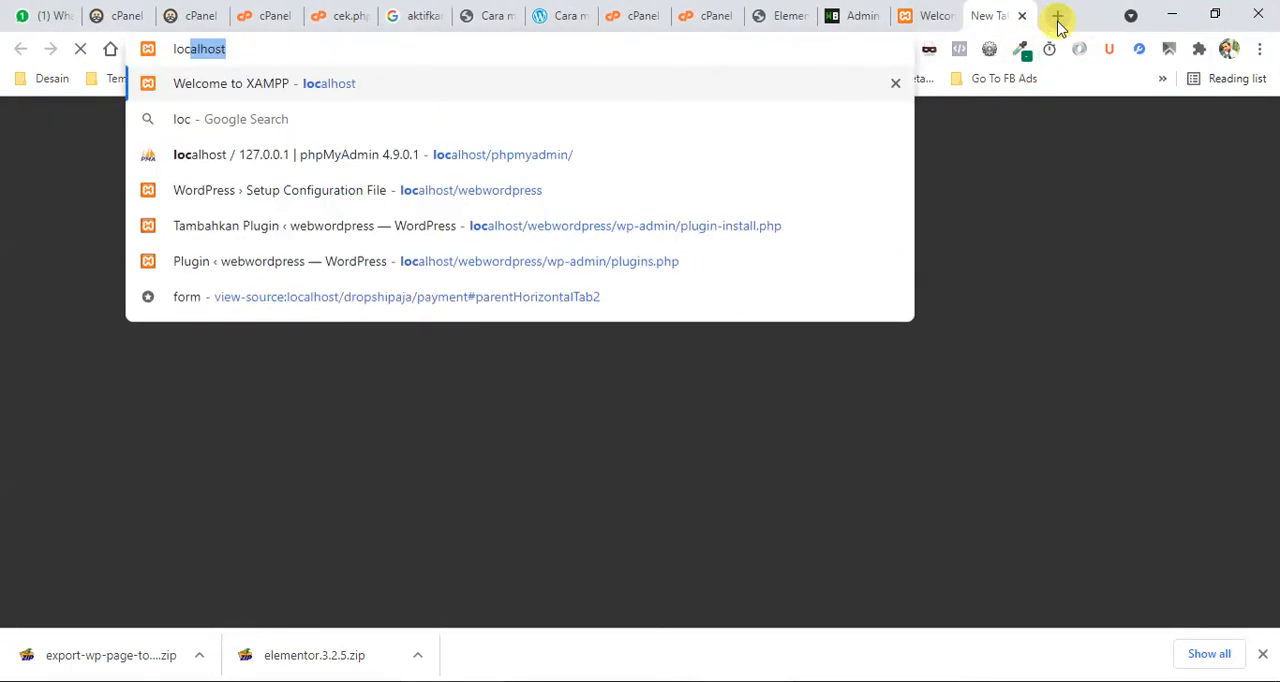
pyautogui.write('alhost/p')
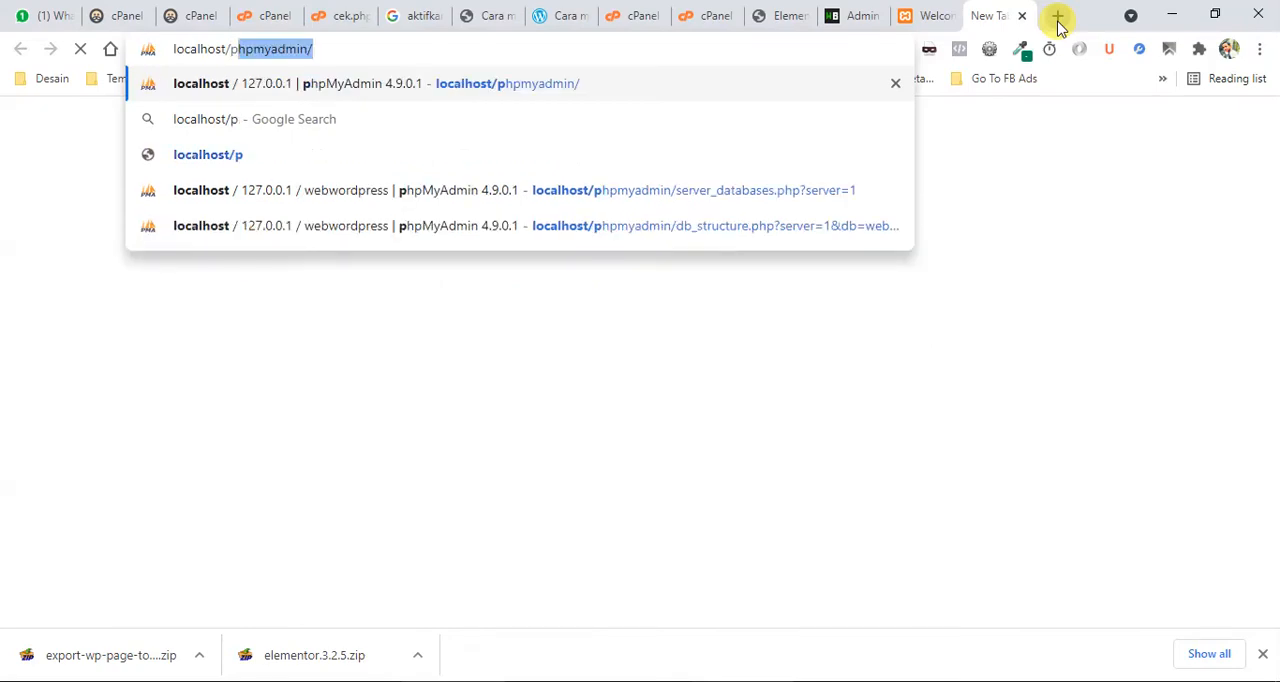
pyautogui.write('hpmyadmin')
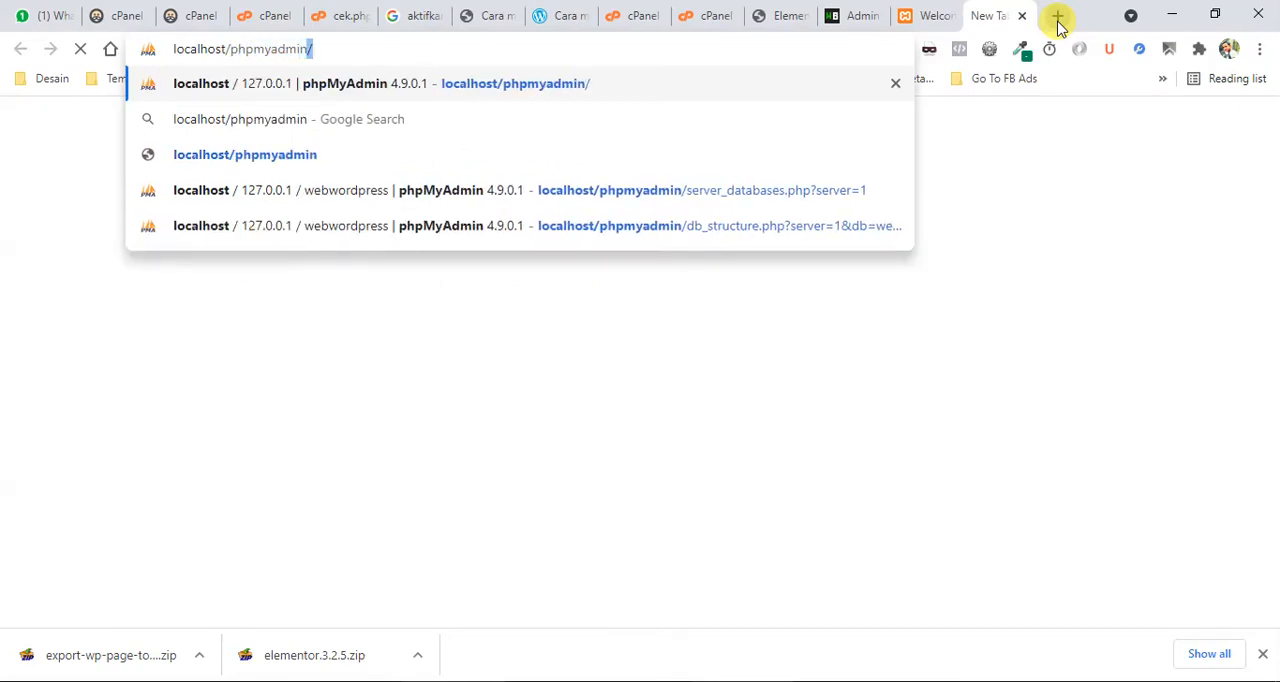
pyautogui.press('Return')
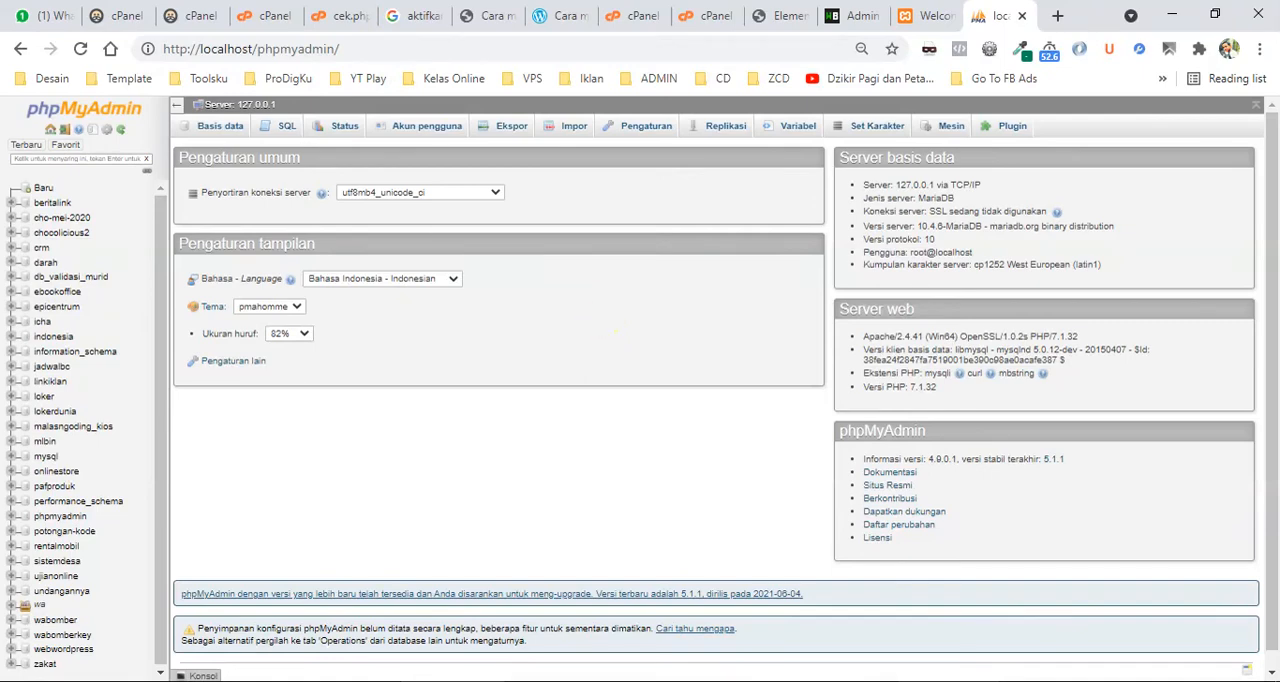
pyautogui.click(949, 681)
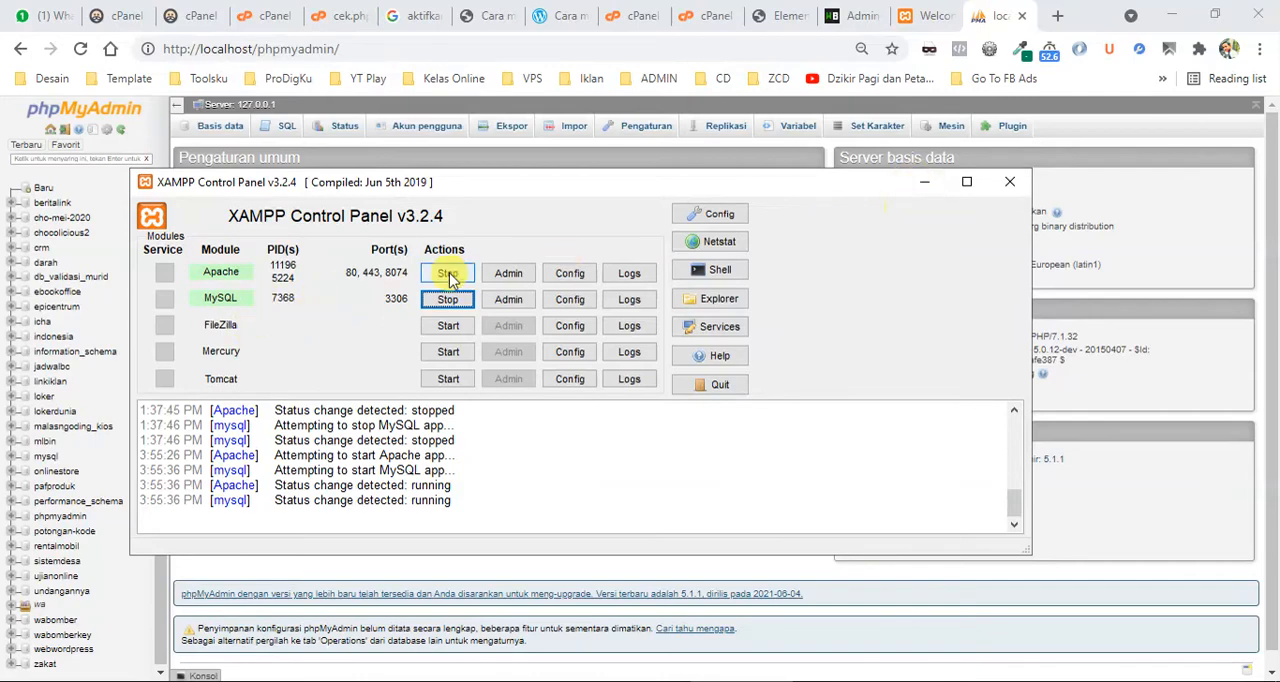
pyautogui.click(926, 184)
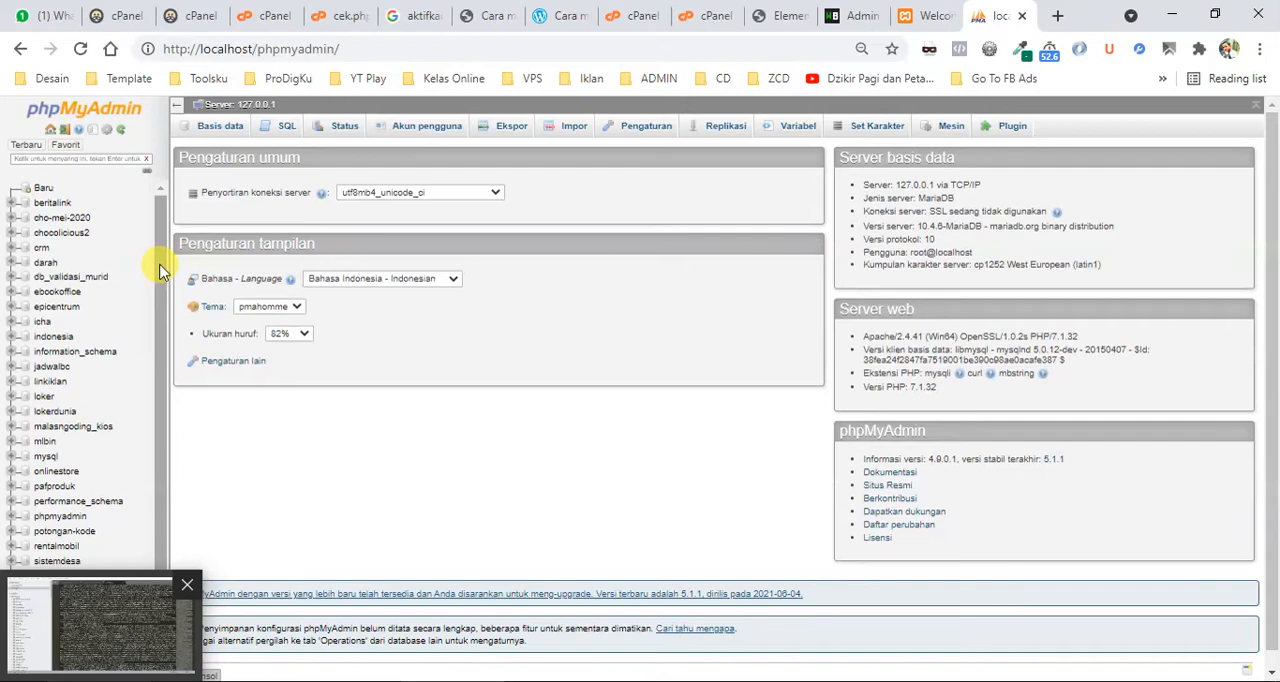
# Create a database named webwp in phpMyAdmin.
pyautogui.click(227, 132)
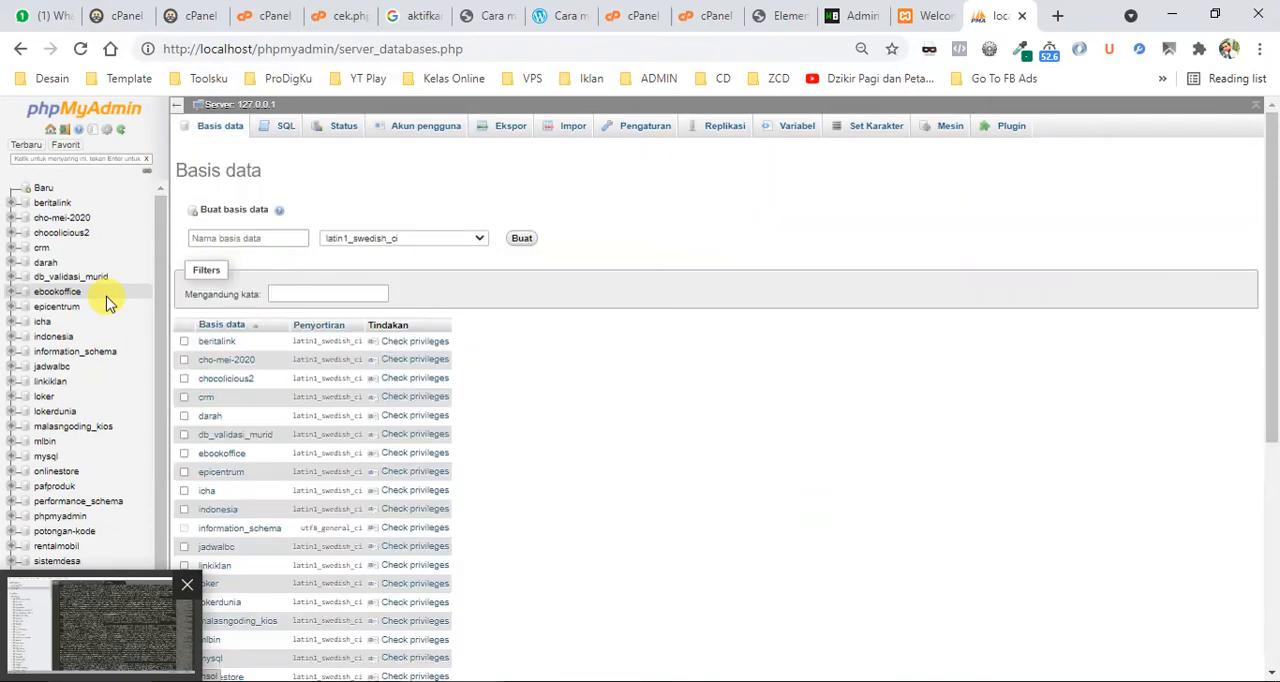
pyautogui.click(234, 237)
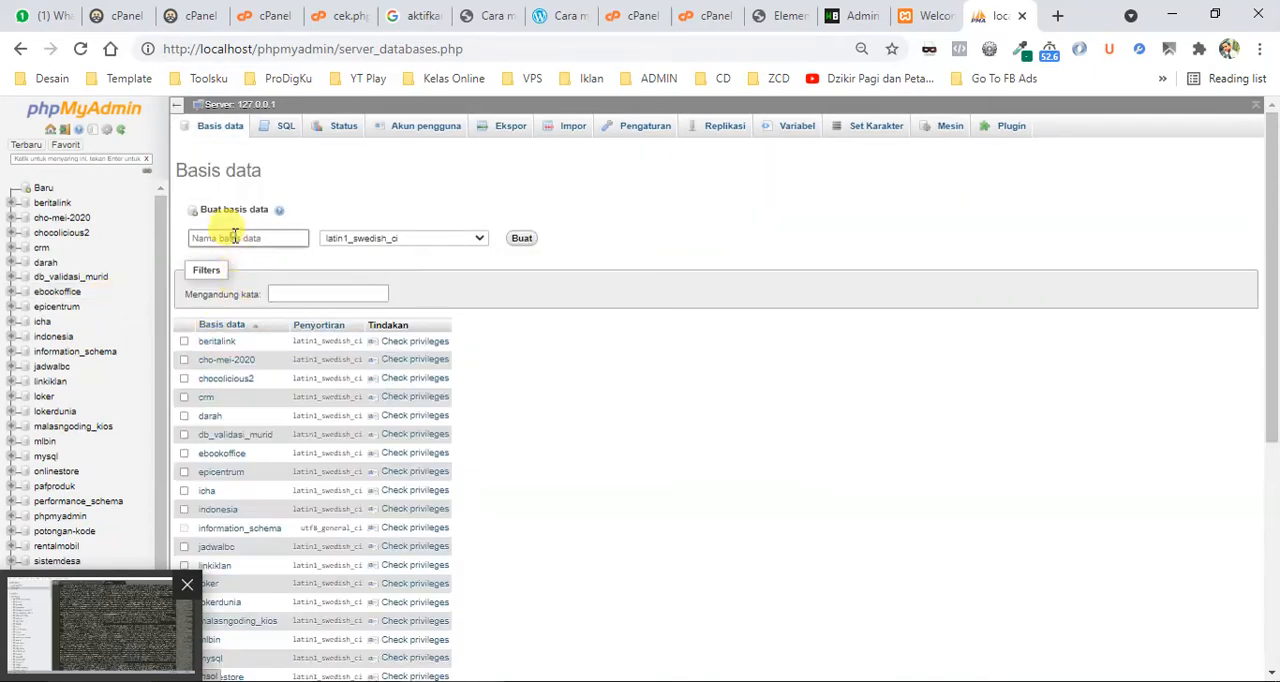
pyautogui.write('WE')
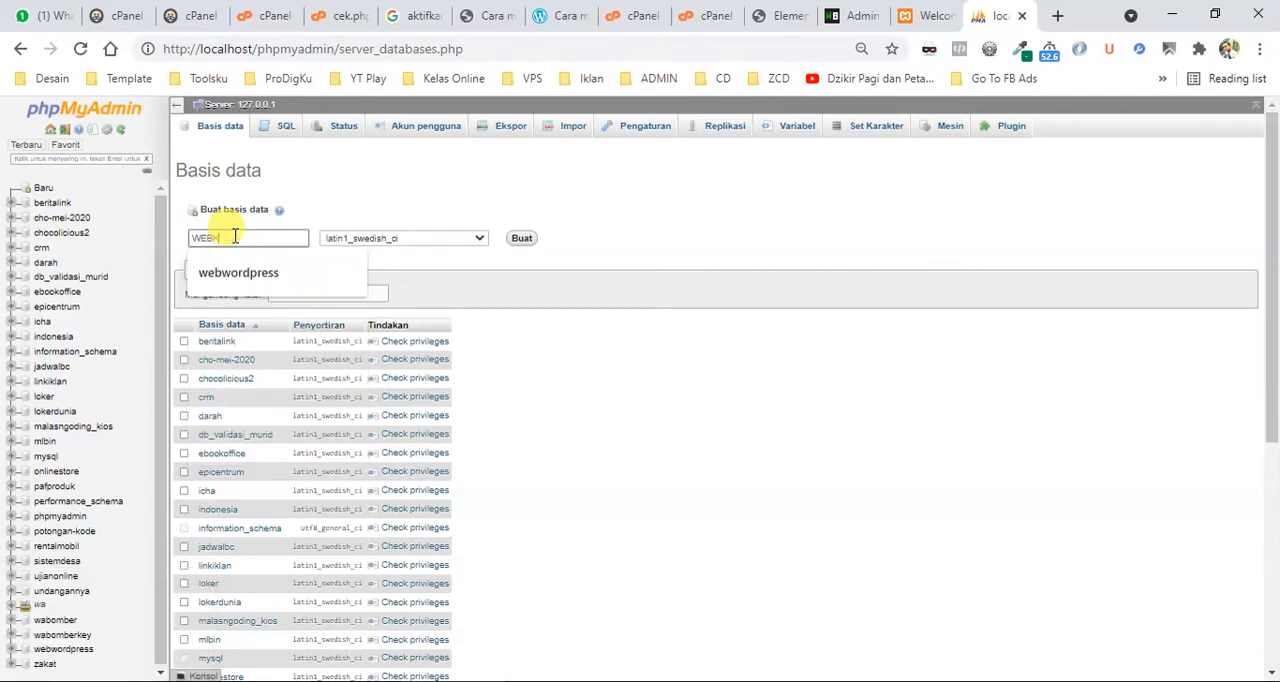
pyautogui.press('BackSpace')
pyautogui.press('BackSpace')
pyautogui.write('webkue')
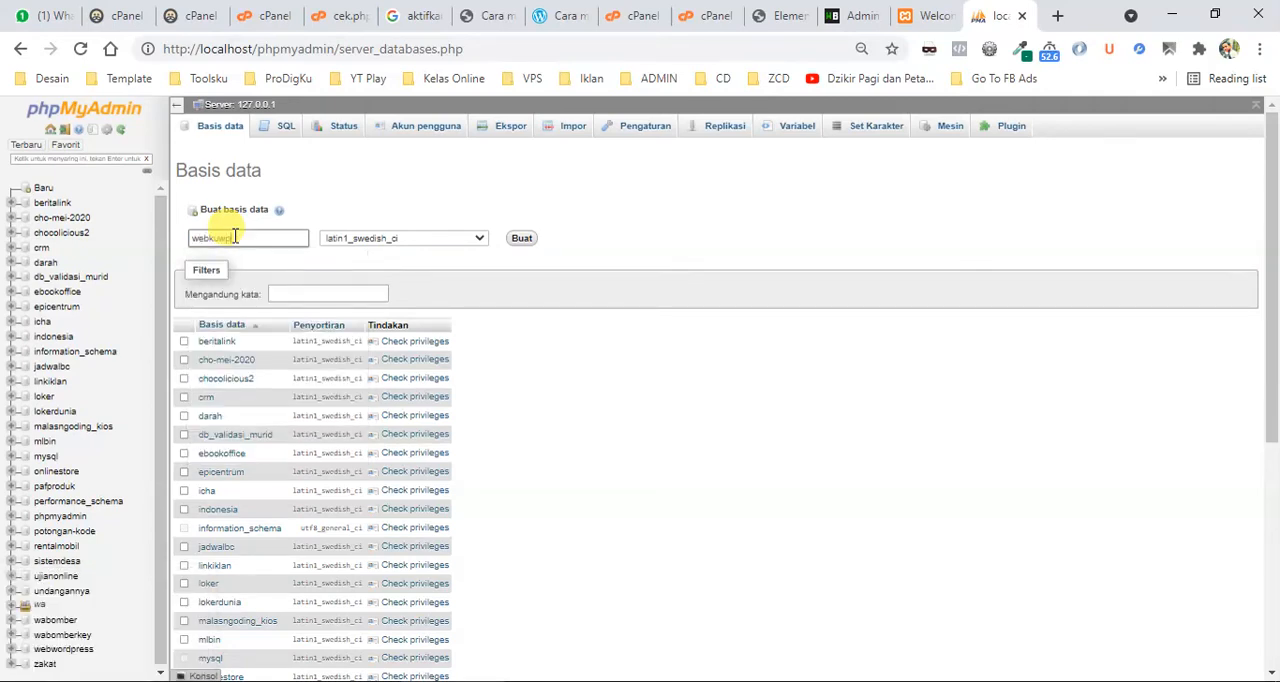
pyautogui.press('BackSpace')
pyautogui.press('BackSpace')
pyautogui.press('BackSpace')
pyautogui.press('BackSpace')
pyautogui.write('ws')
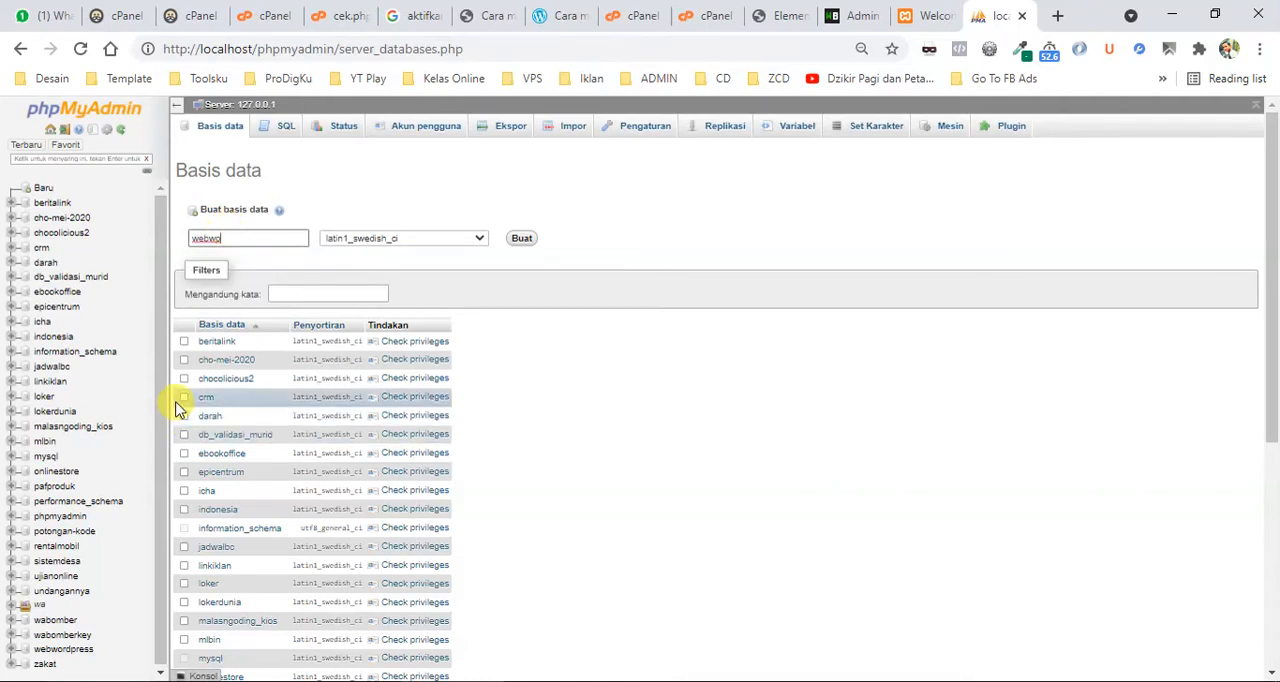
pyautogui.click(521, 239)
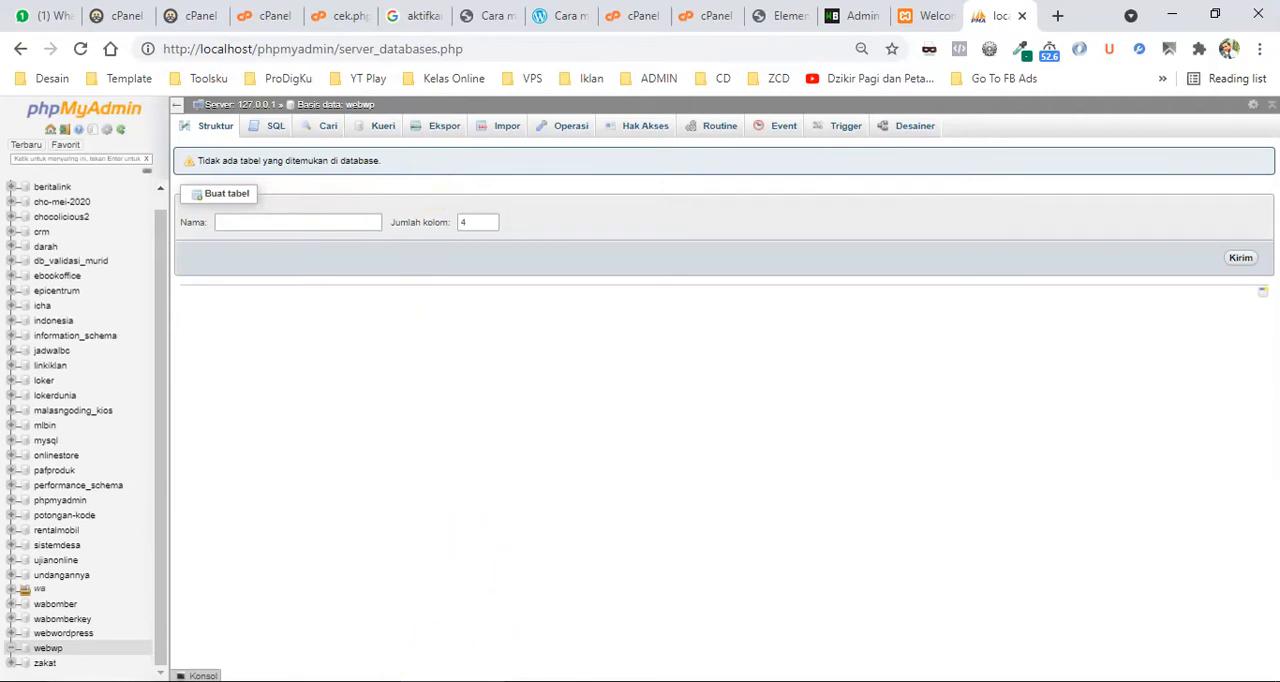
# Switch to File Explorer and extract wordpress-5.7.2.zip directly into the E:\iyus folder.
pyautogui.moveTo(405, 650)
pyautogui.click(400, 620)
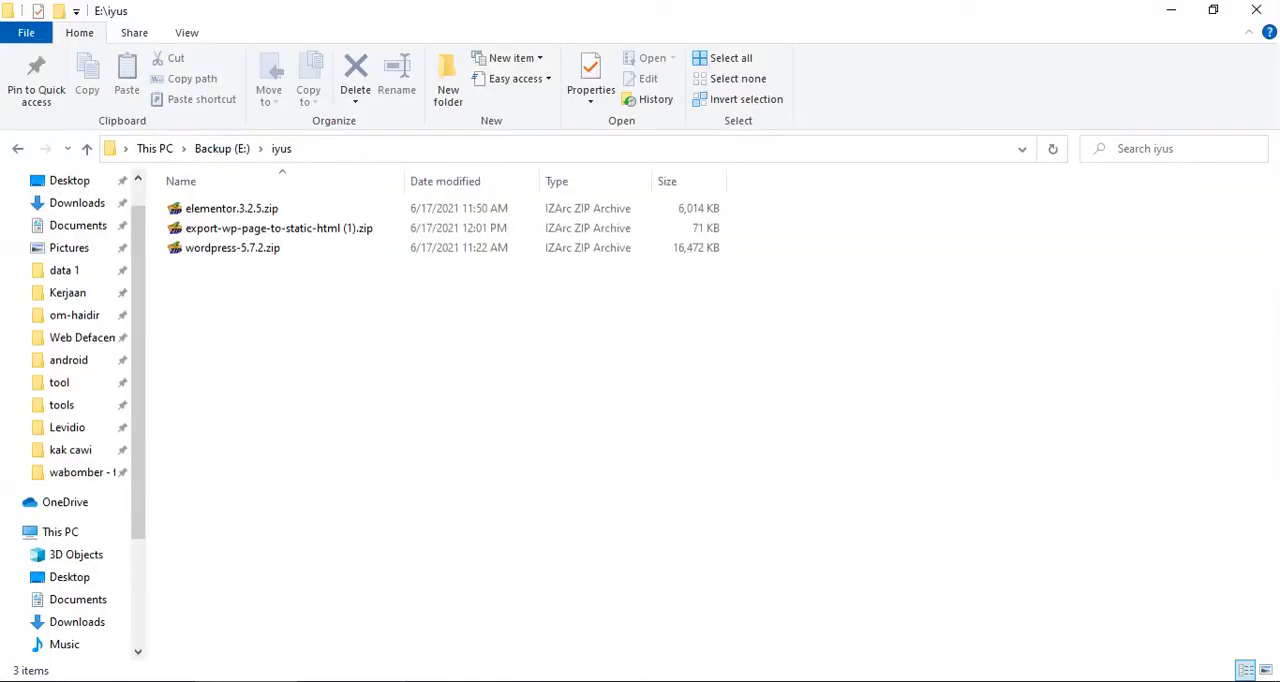
pyautogui.doubleClick(252, 258)
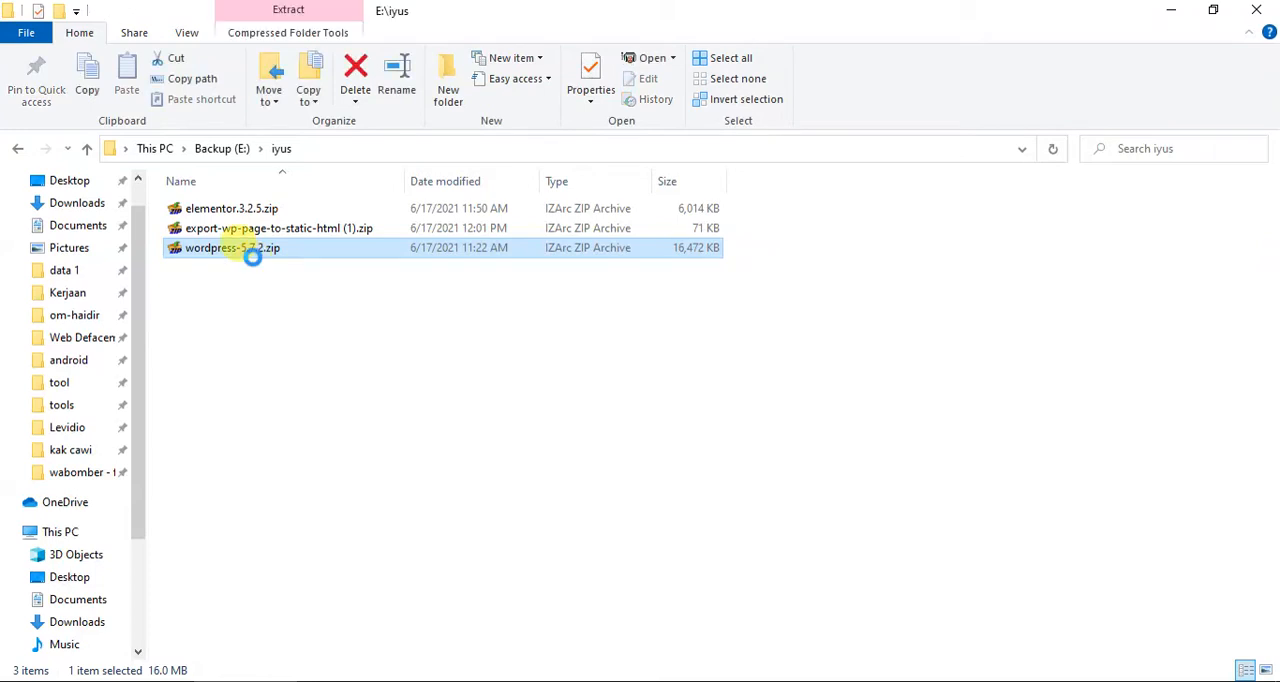
pyautogui.rightClick(252, 258)
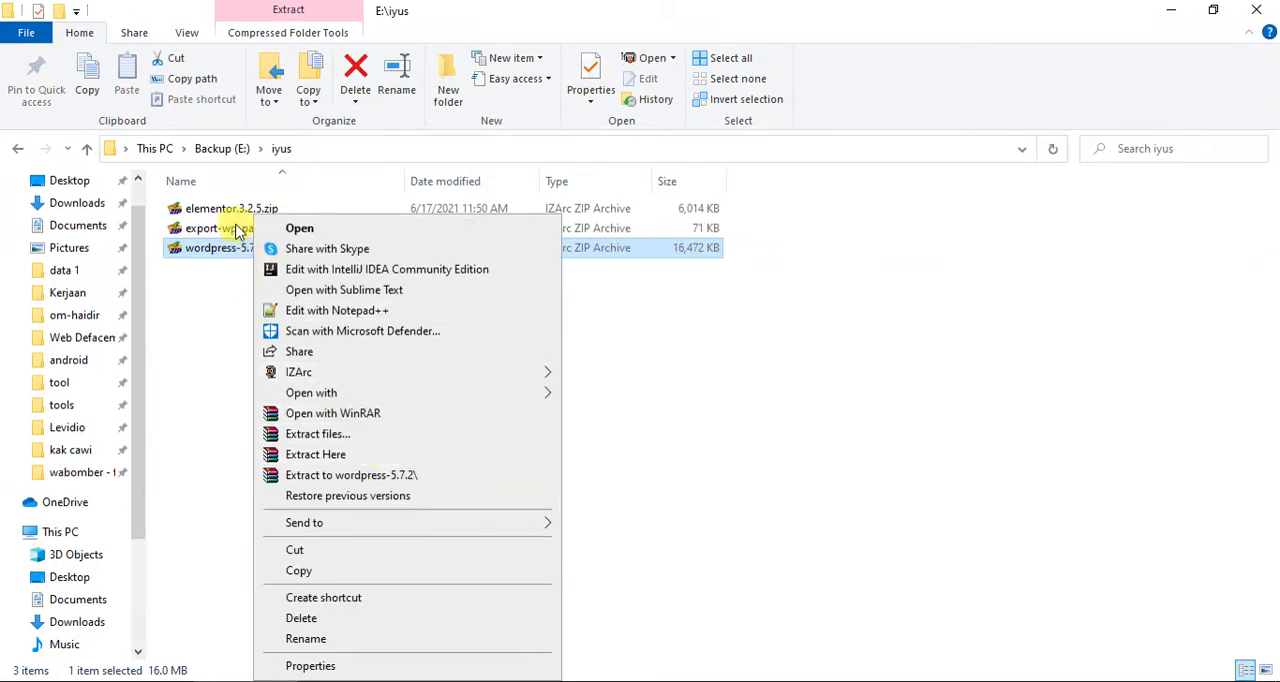
pyautogui.click(315, 455)
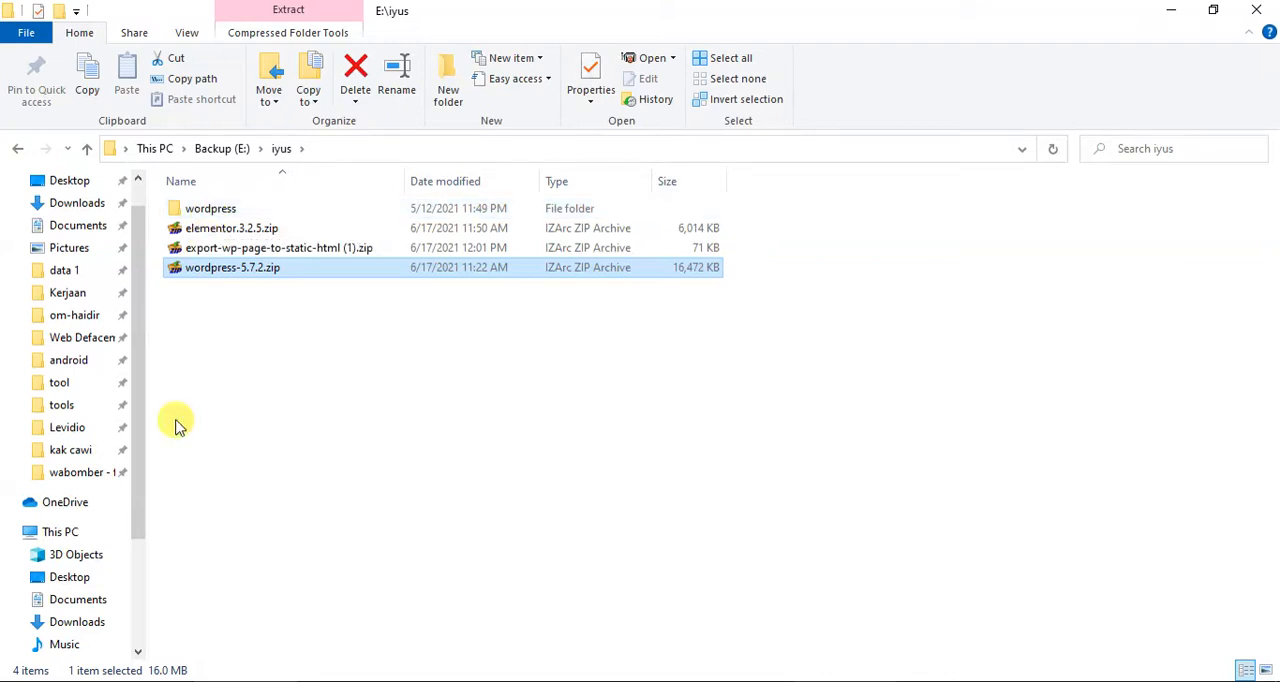
# Expand C:\xampp in the folder tree and copy the extracted wordpress folder from E:\iyus.
pyautogui.moveTo(141, 390); pyautogui.dragTo(148, 510)
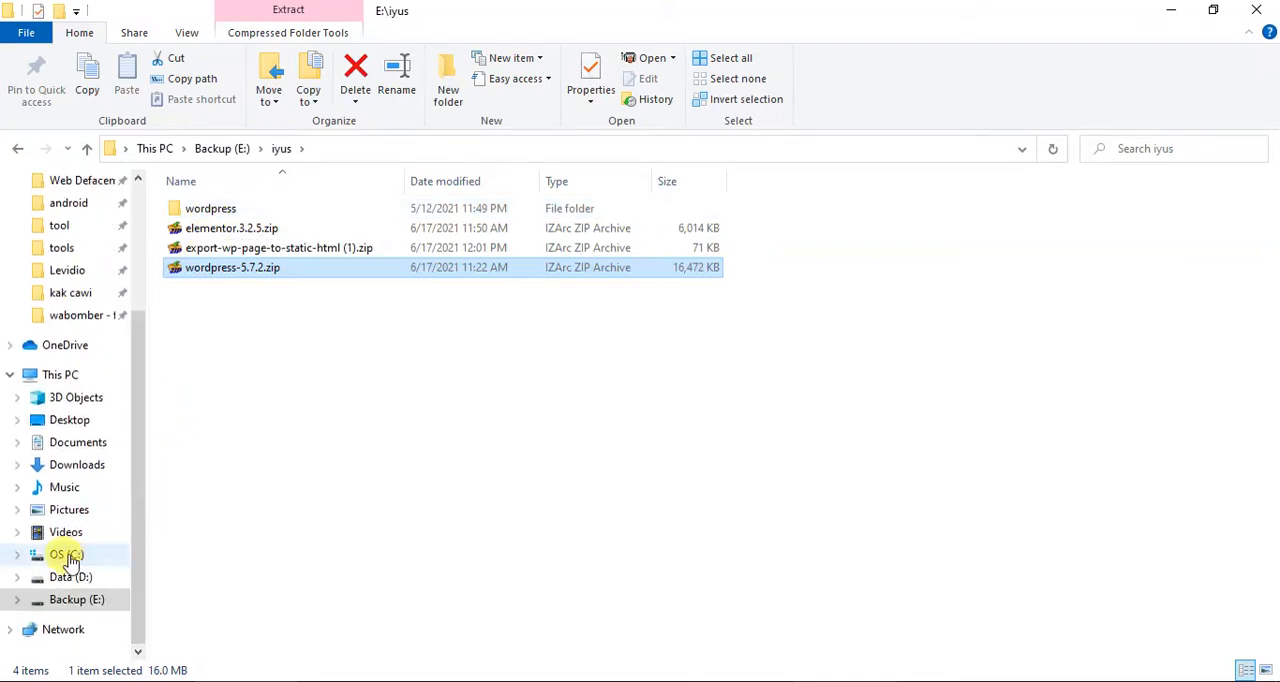
pyautogui.click(20, 555)
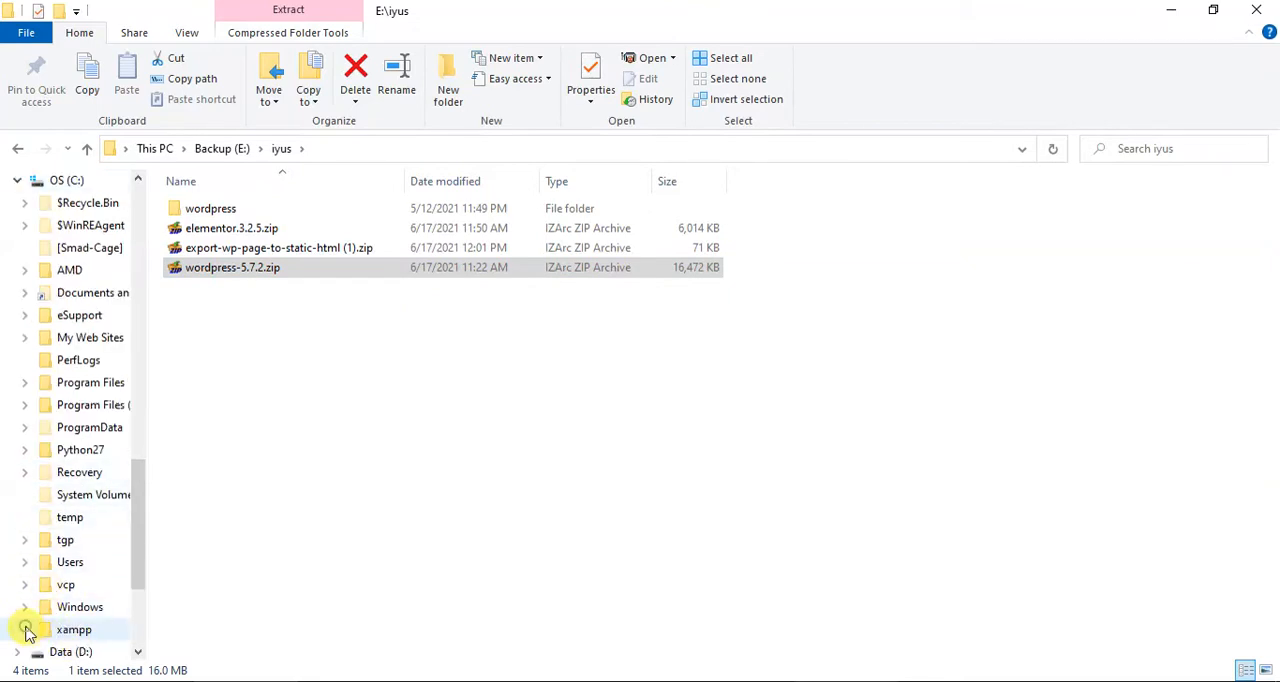
pyautogui.click(26, 630)
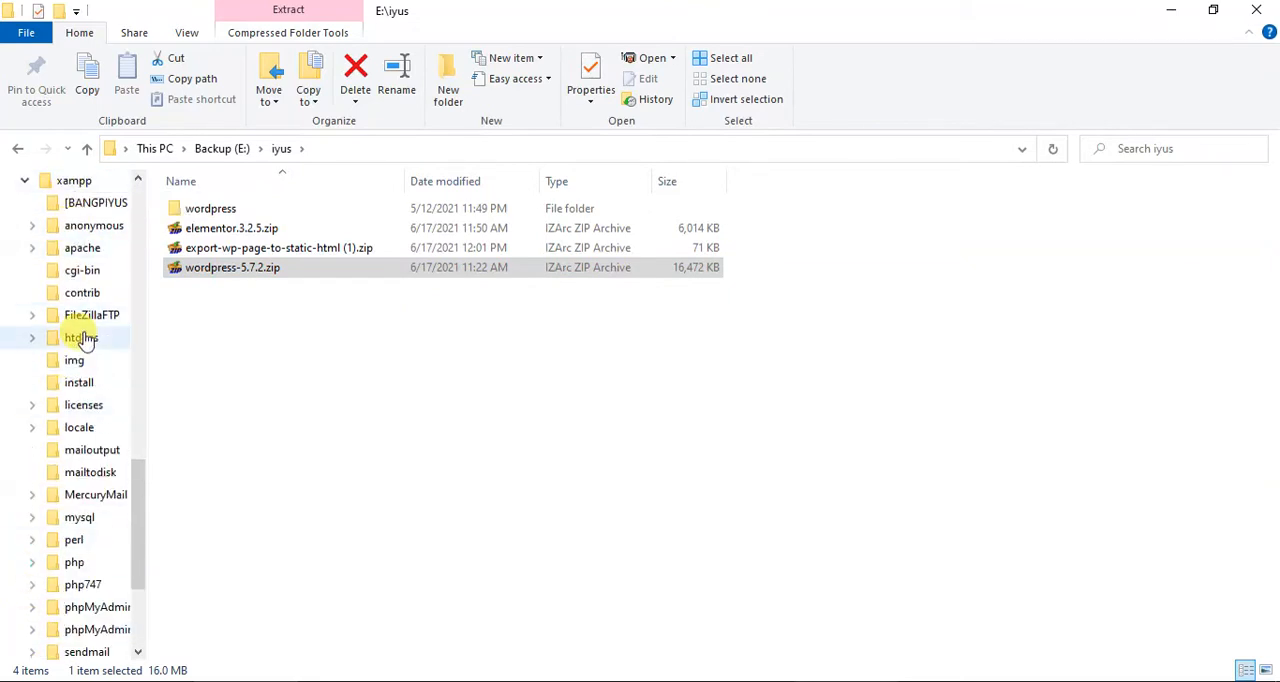
pyautogui.rightClick(209, 218)
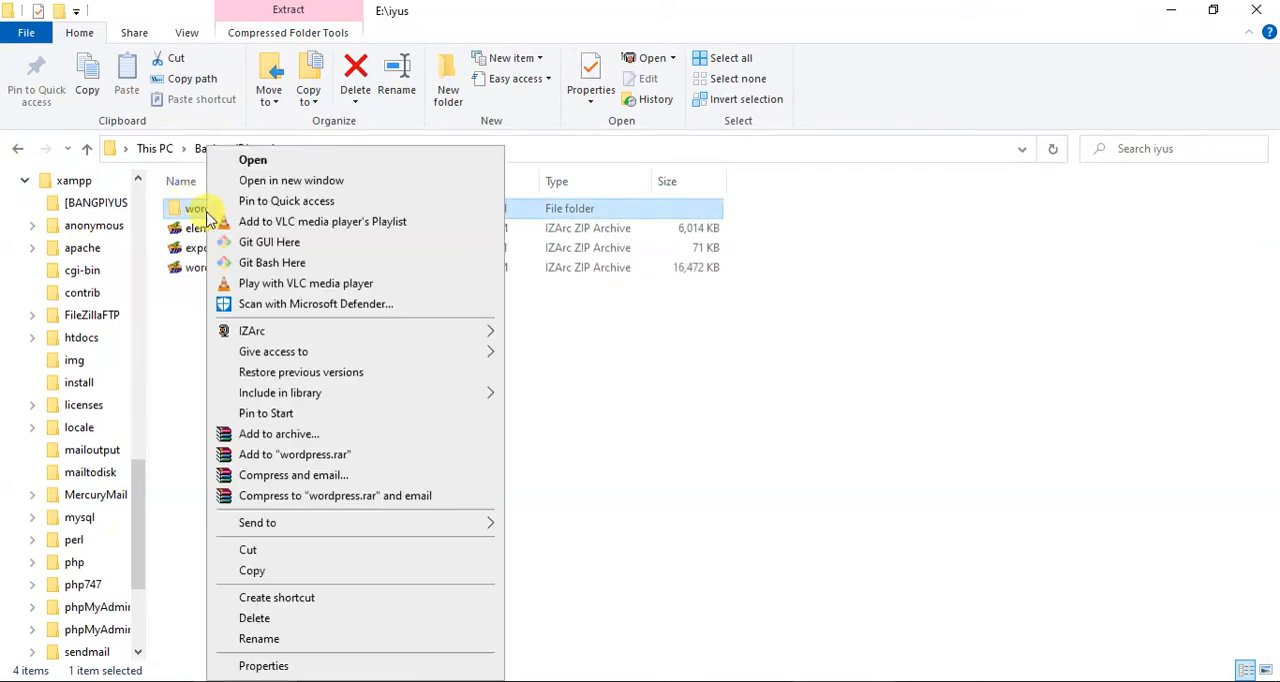
pyautogui.click(272, 571)
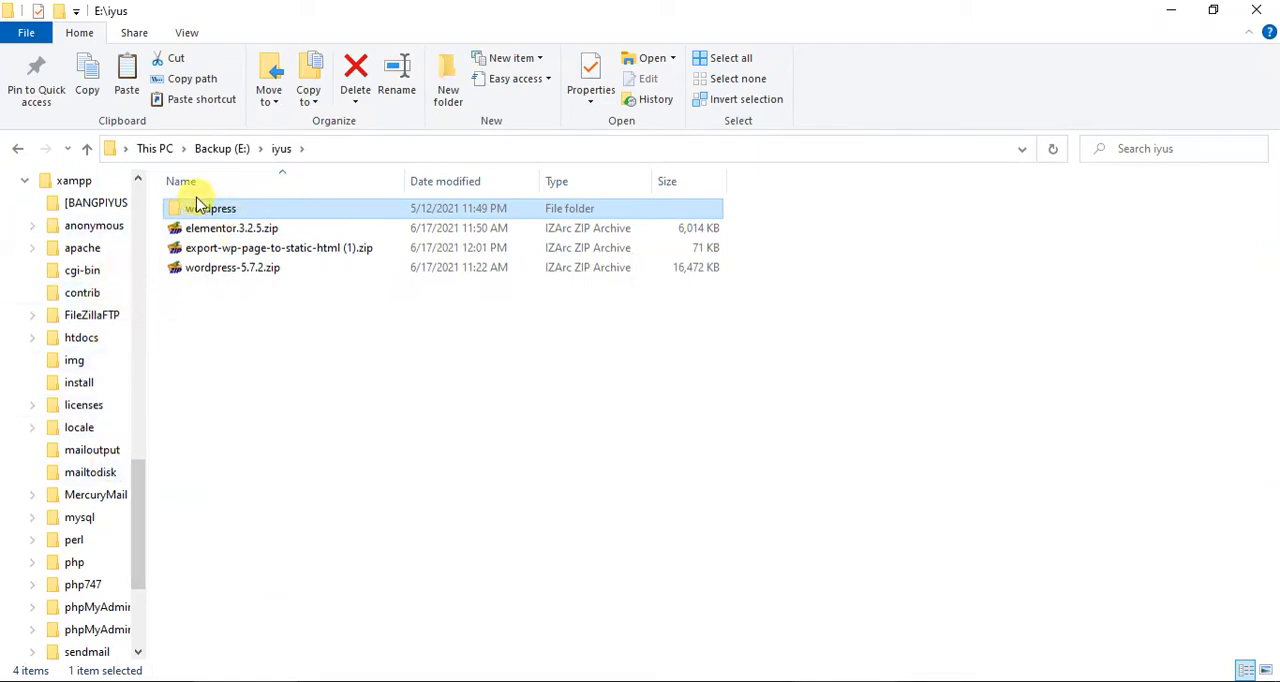
# Paste the copied wordpress folder into C:\xampp\htdocs.
pyautogui.click(81, 340)
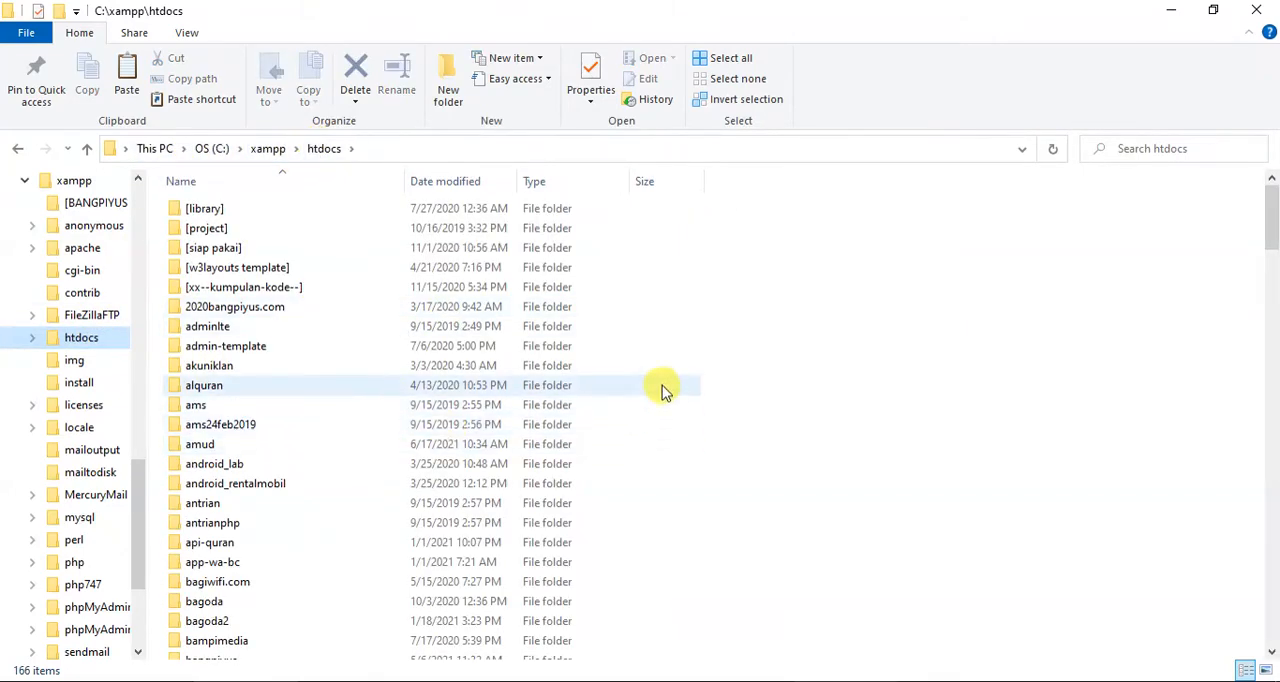
pyautogui.scroll(-20, 664, 390)
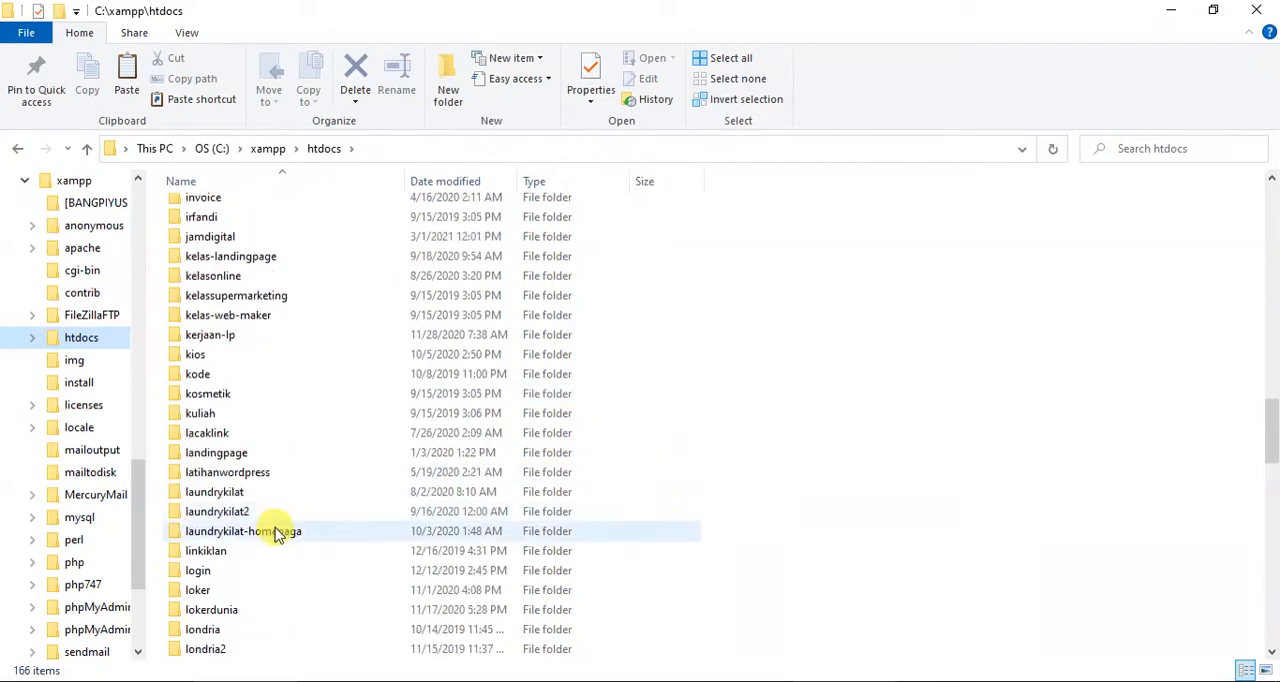
pyautogui.scroll(-20, 278, 535)
pyautogui.scroll(-2, 277, 532)
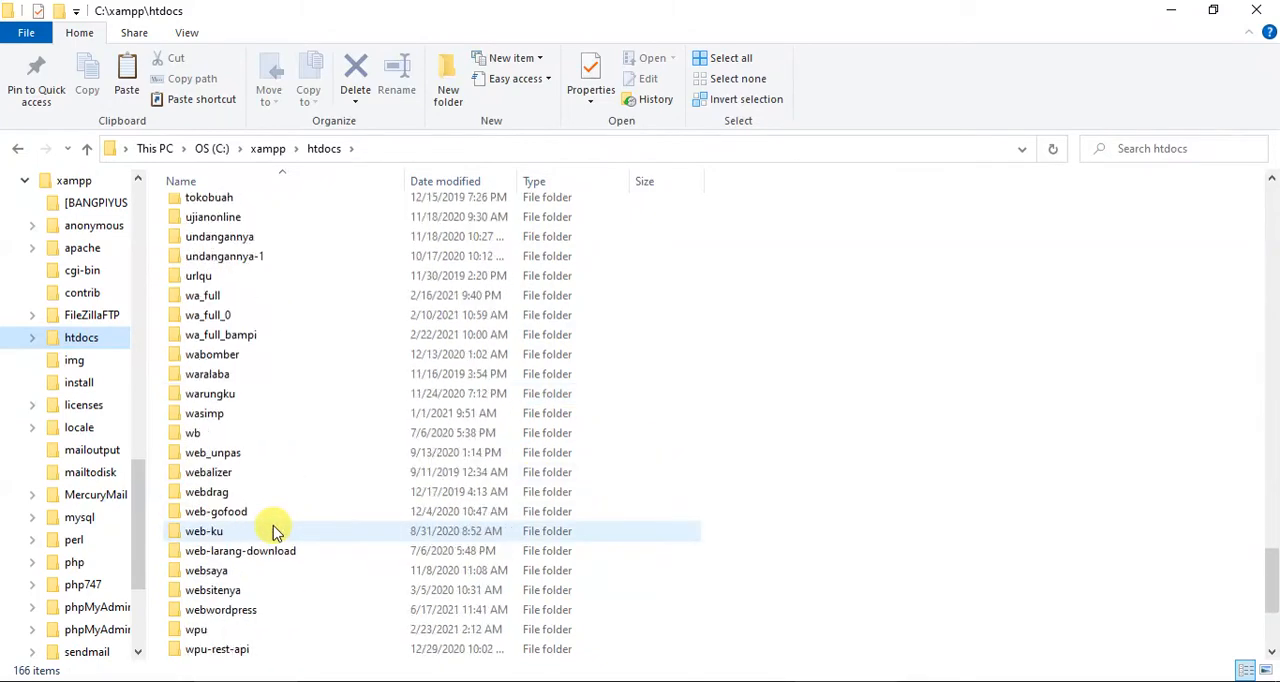
pyautogui.scroll(-1, 276, 531)
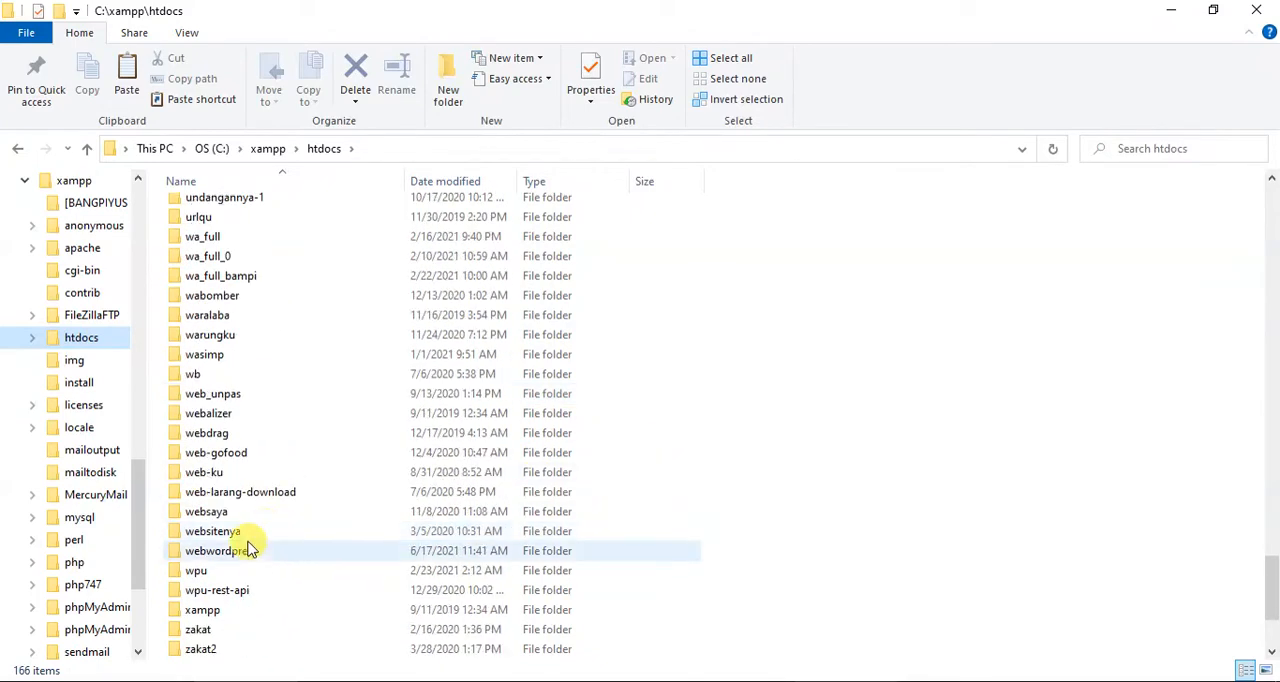
pyautogui.rightClick(720, 343)
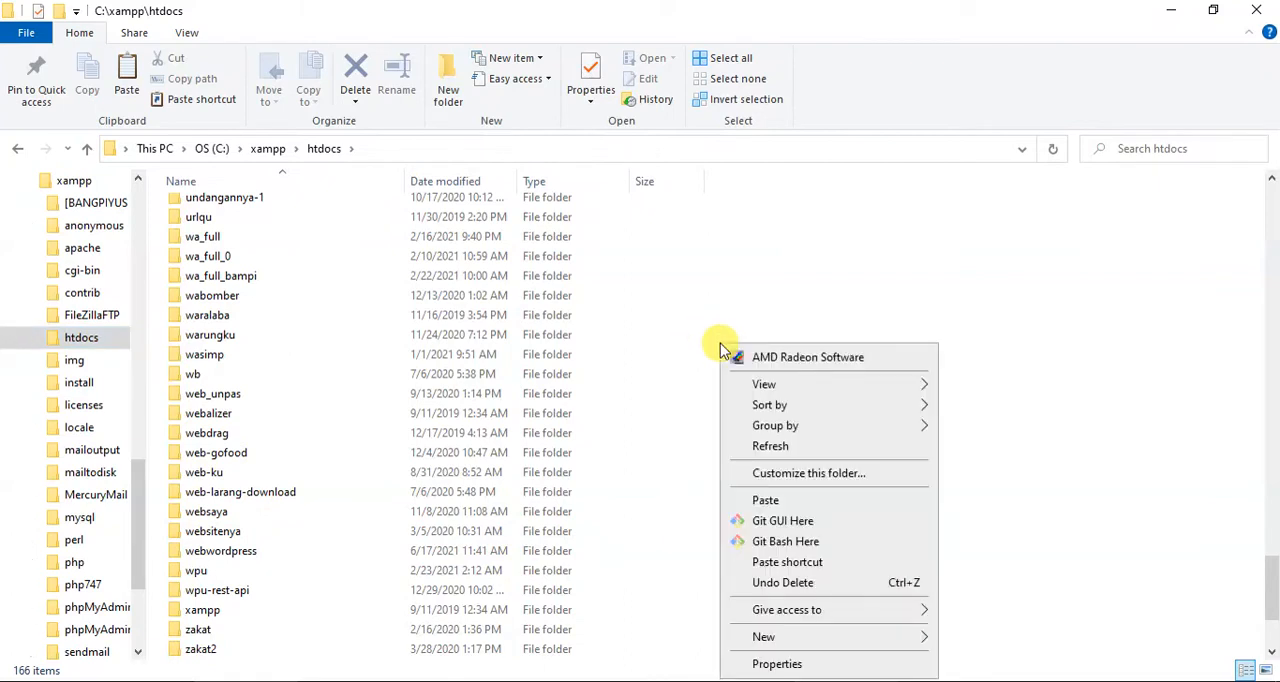
pyautogui.click(779, 498)
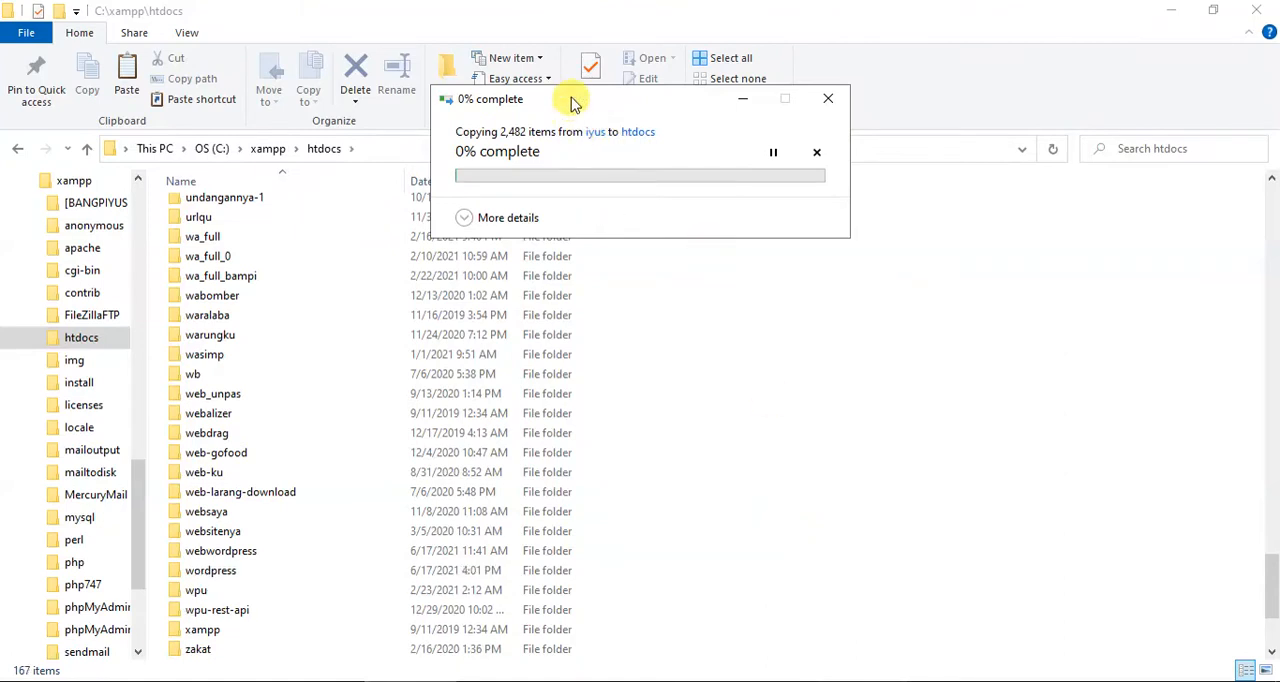
pyautogui.moveTo(571, 101); pyautogui.dragTo(532, 278)
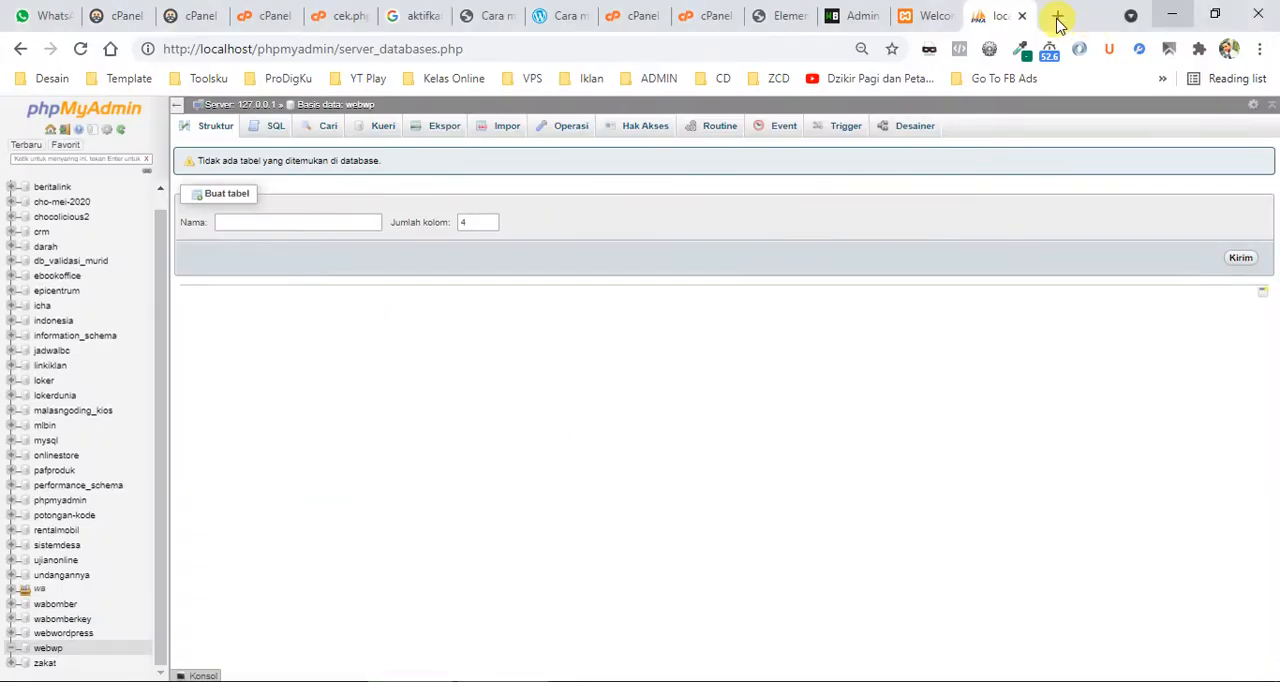
# Load localhost/wordpress in a new Chrome tab, checking the folder's name in htdocs, to reach the WordPress setup.
pyautogui.click(1058, 17)
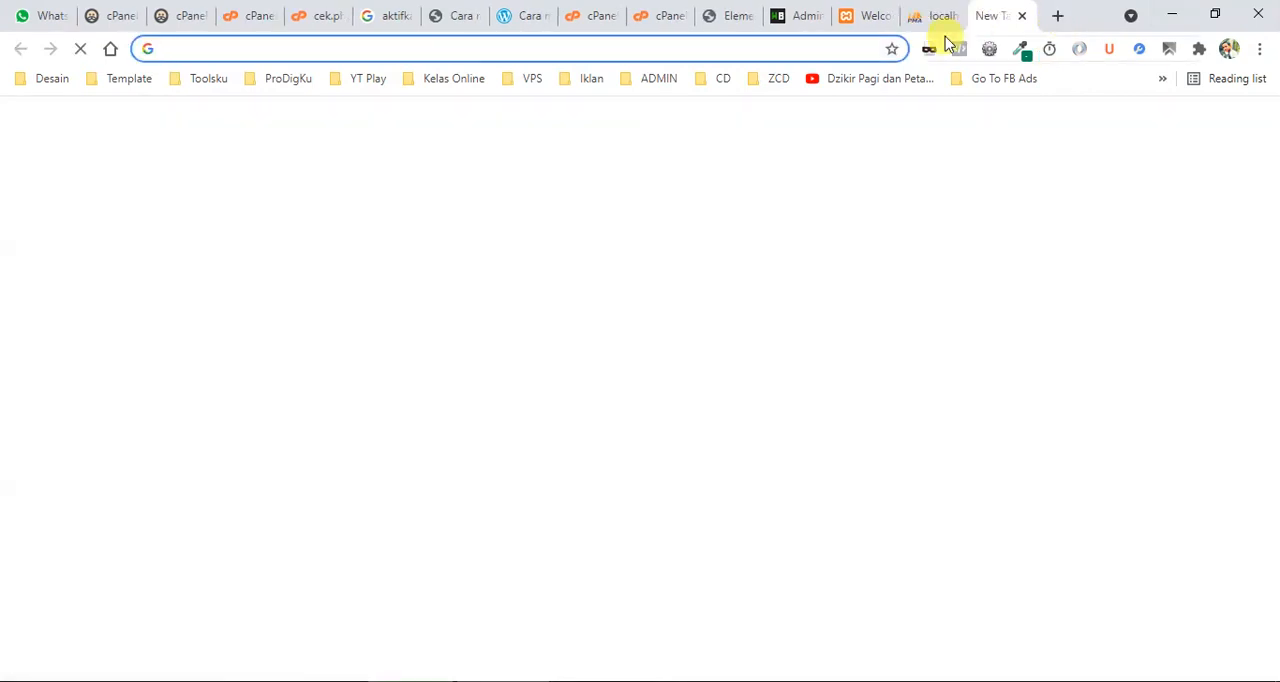
pyautogui.write('localhost/')
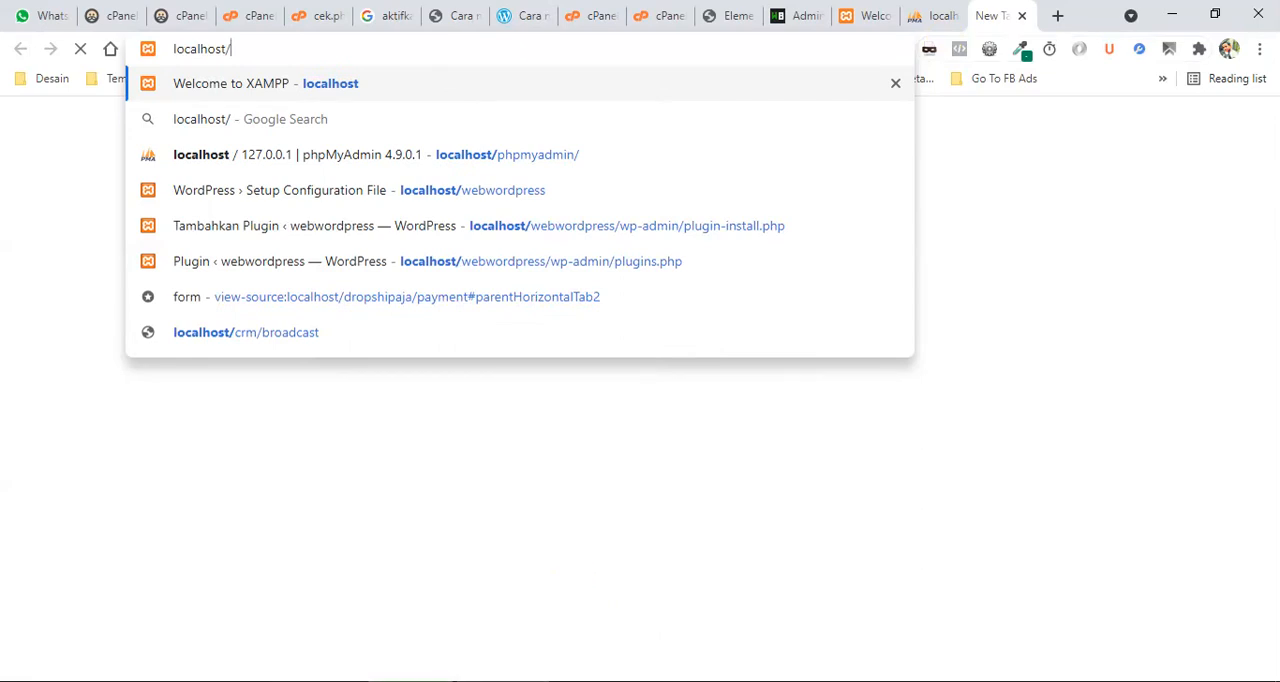
pyautogui.hotkey('alt', 'Tab')
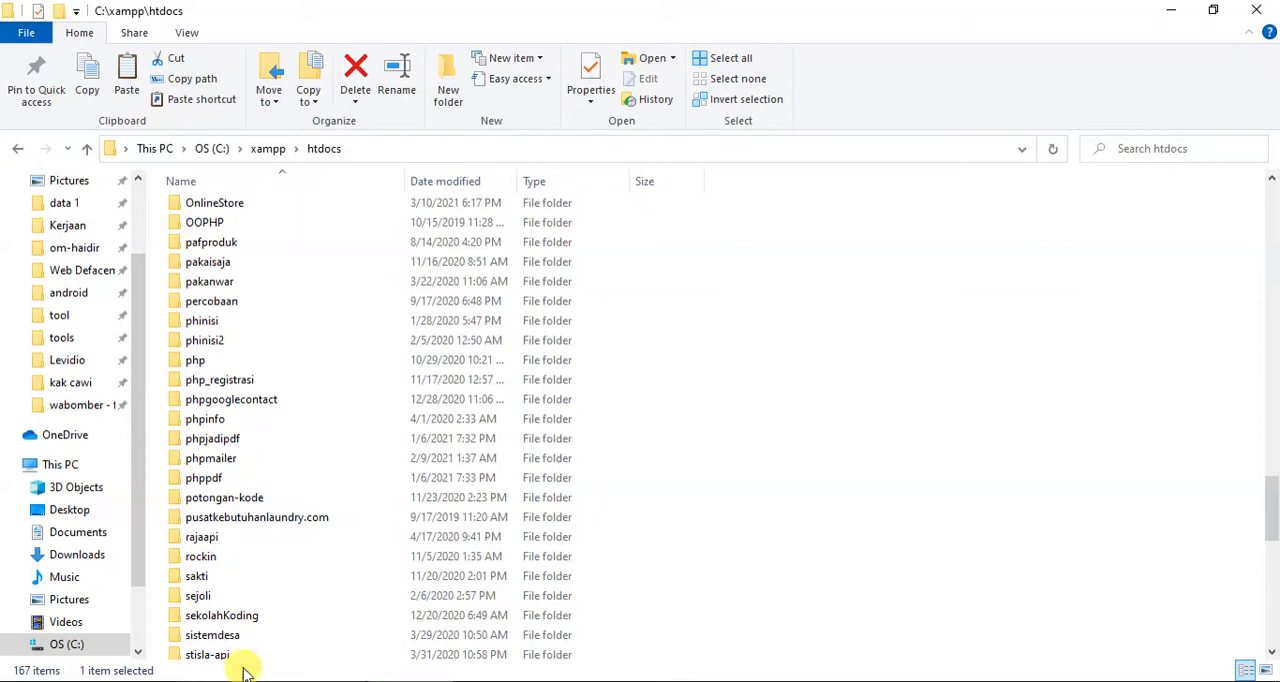
pyautogui.hotkey('alt', 'Tab')
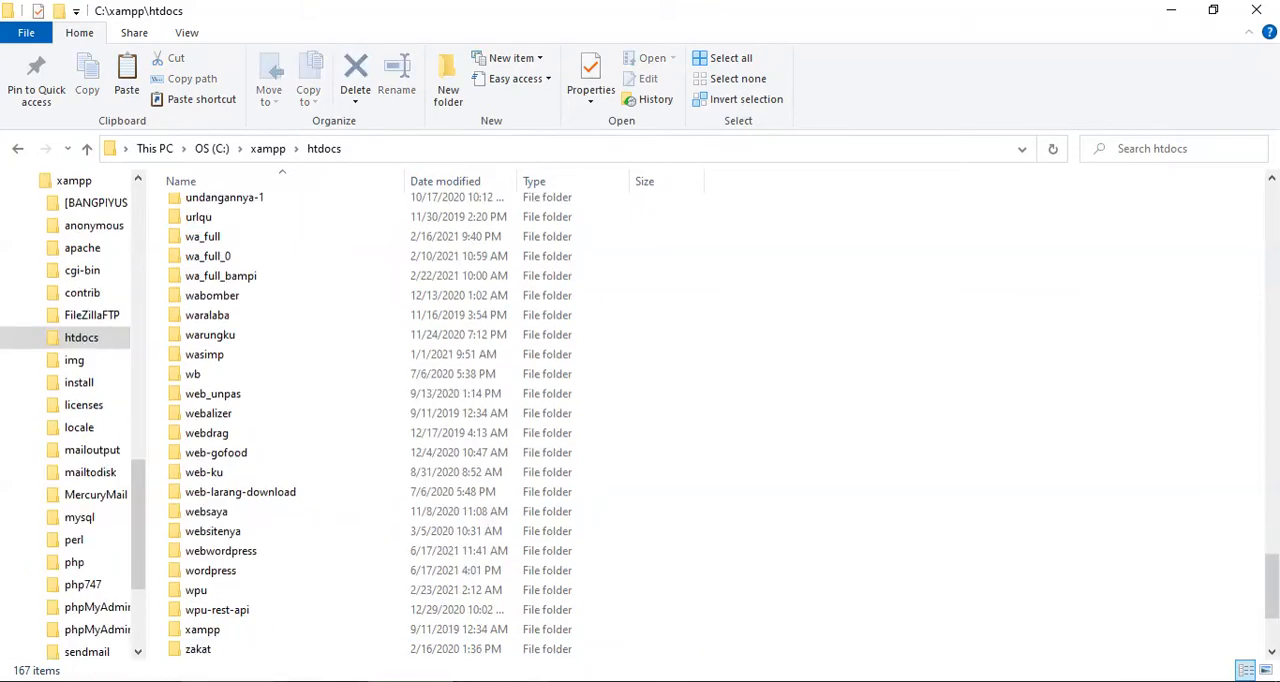
pyautogui.hotkey('alt', 'Tab')
pyautogui.write('wordpre')
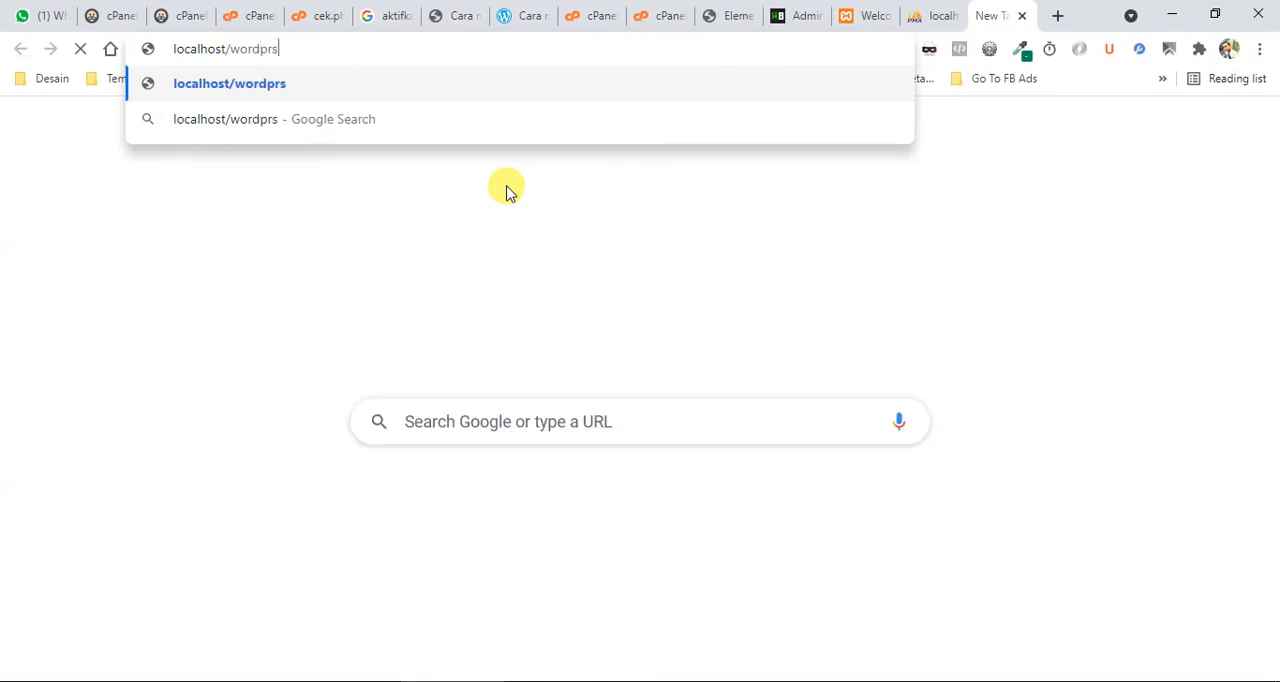
pyautogui.write('ss')
pyautogui.press('Return')
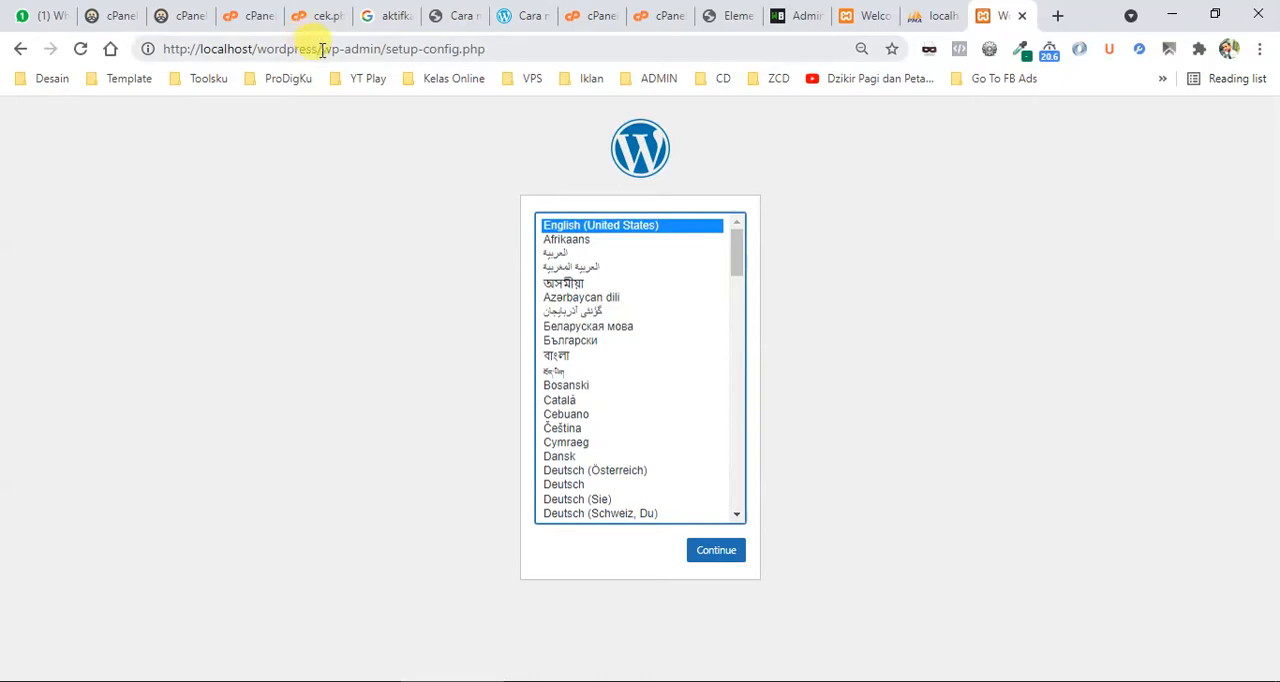
pyautogui.moveTo(322, 48); pyautogui.dragTo(152, 50)
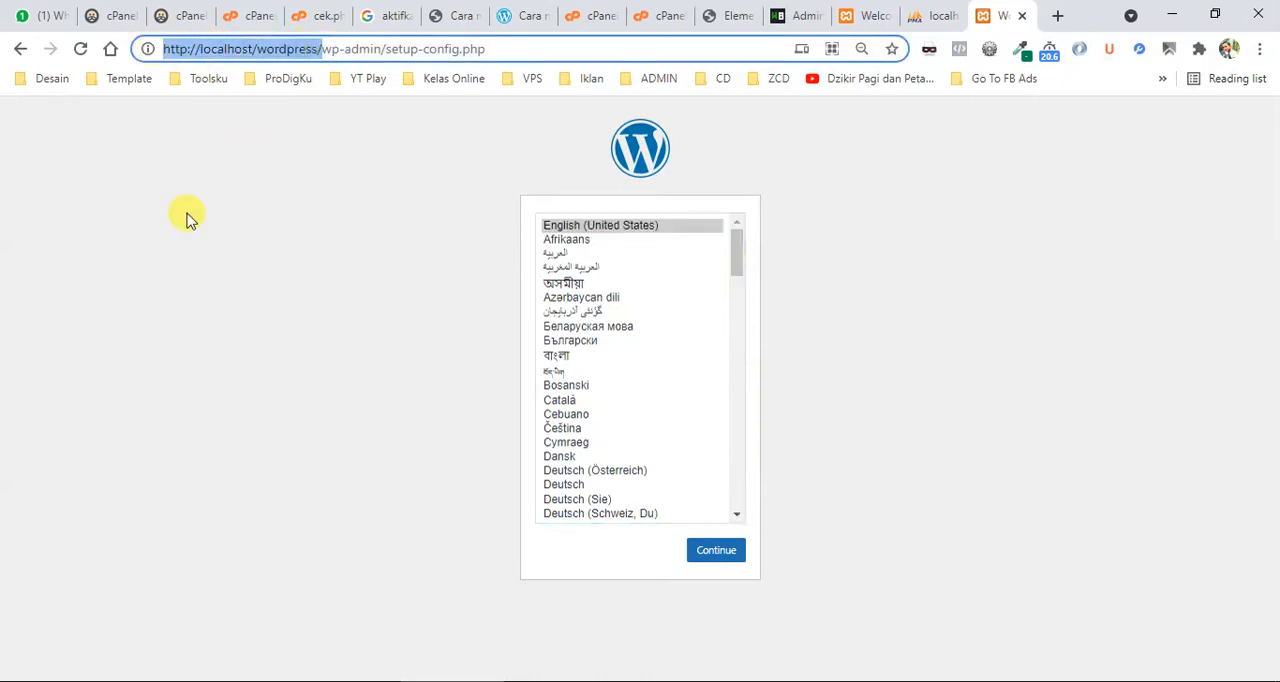
# Choose Bahasa Indonesia as the WordPress setup language and continue with the installation.
pyautogui.doubleClick(306, 48)
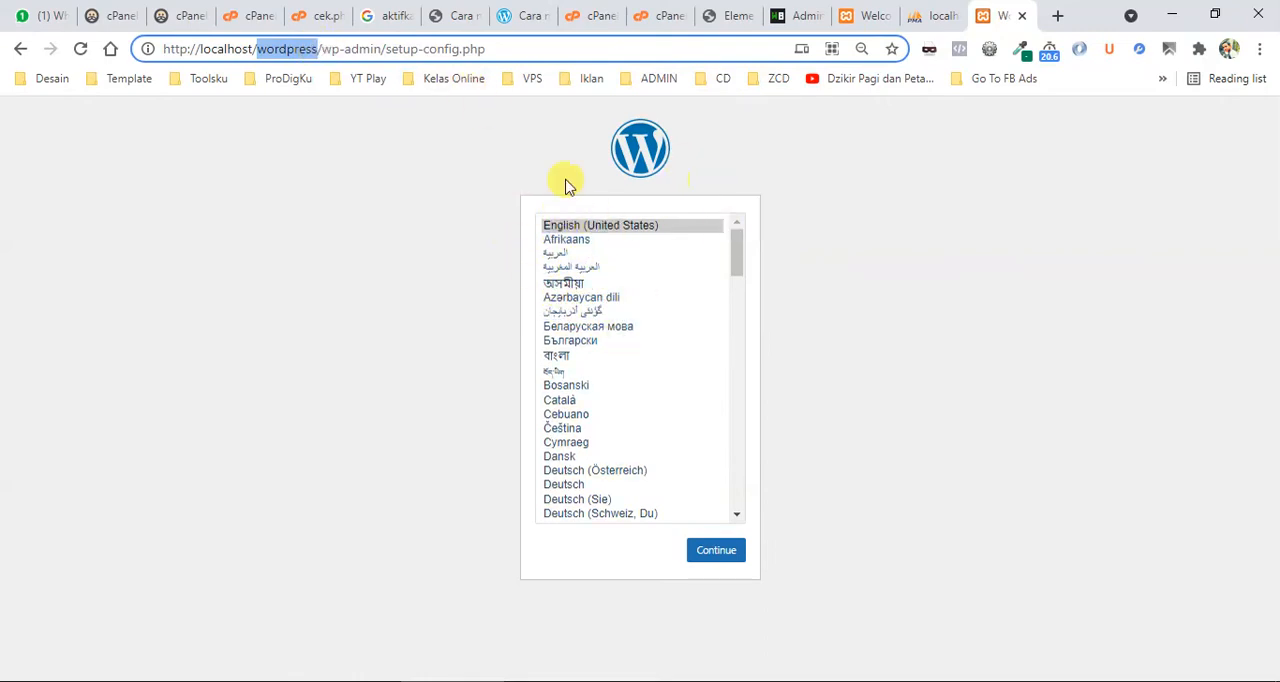
pyautogui.click(737, 271)
pyautogui.scroll(-1, 738, 368)
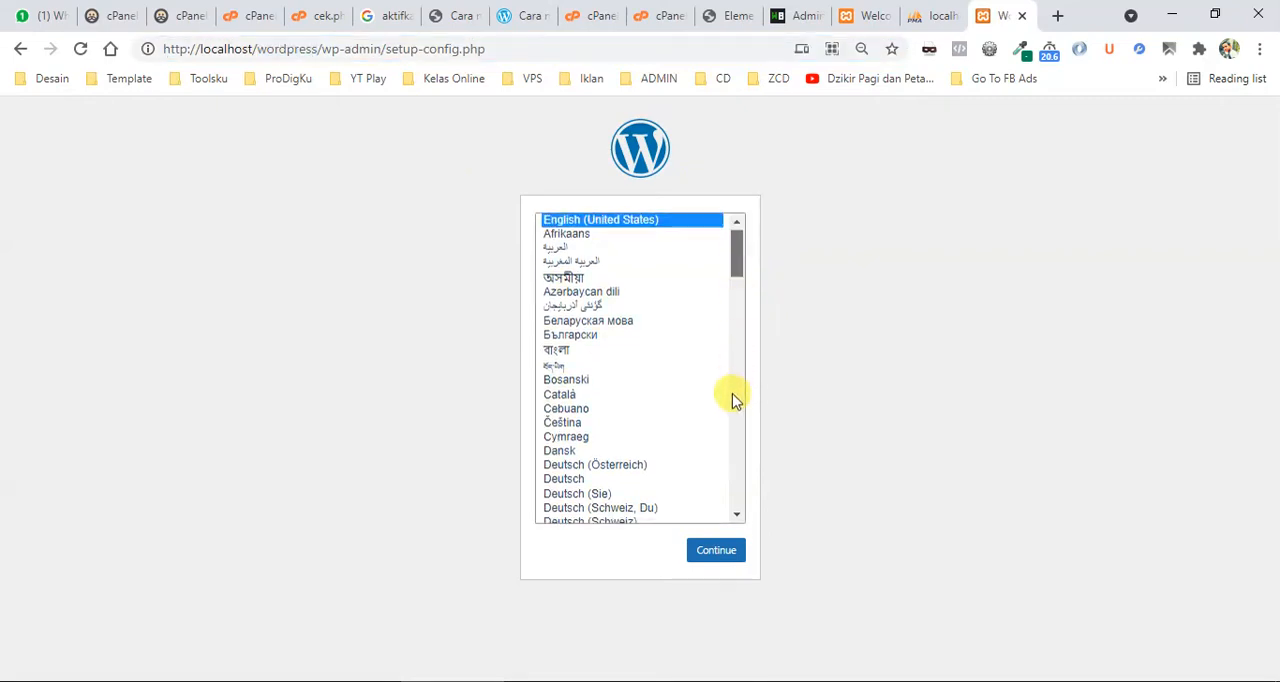
pyautogui.scroll(-1, 732, 396)
pyautogui.scroll(-5, 650, 380)
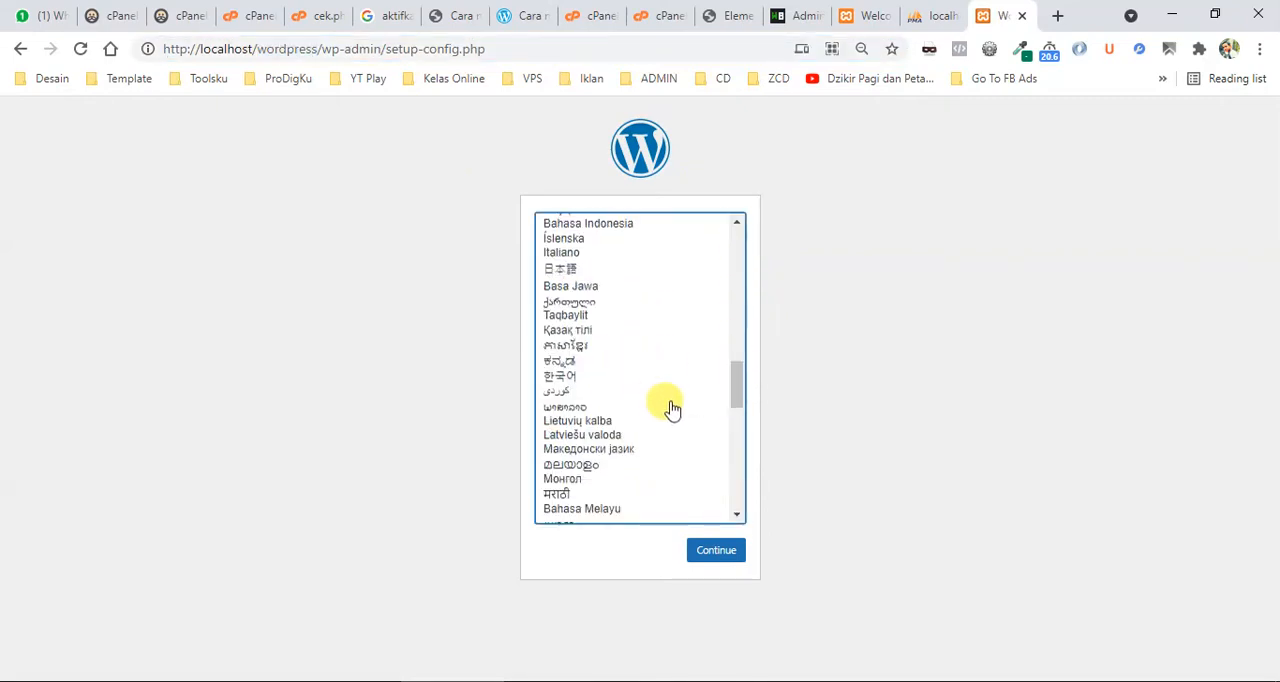
pyautogui.click(578, 226)
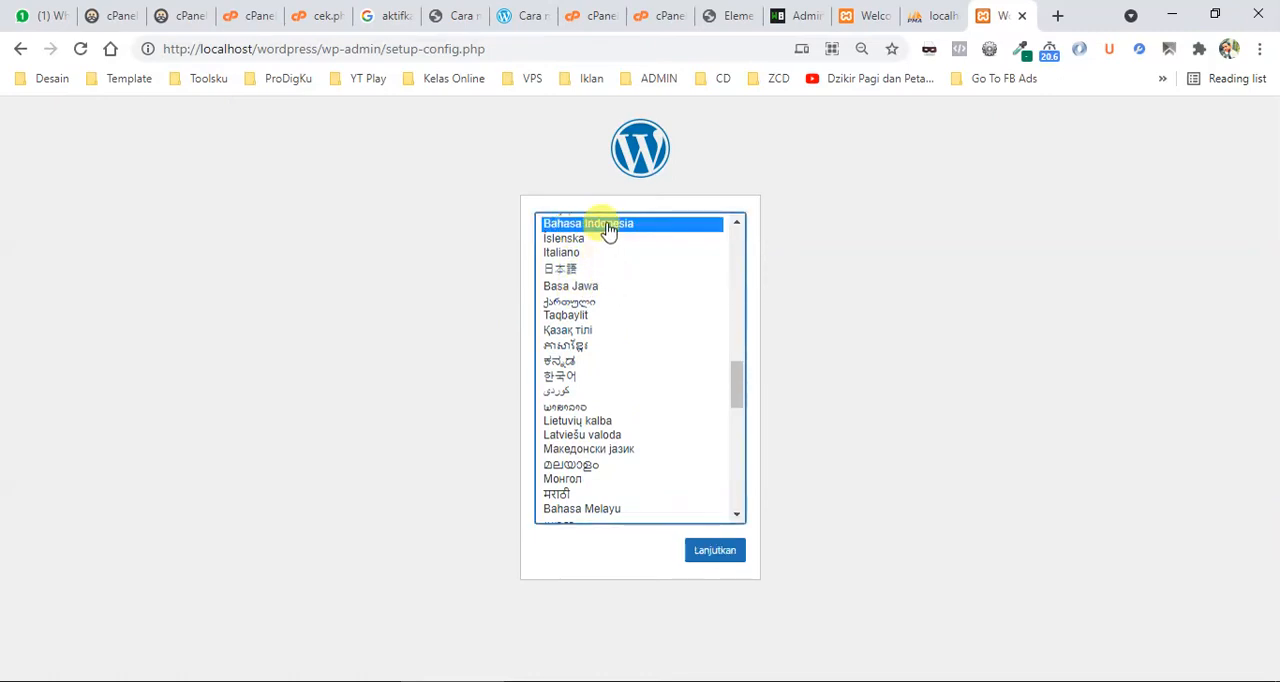
pyautogui.click(706, 561)
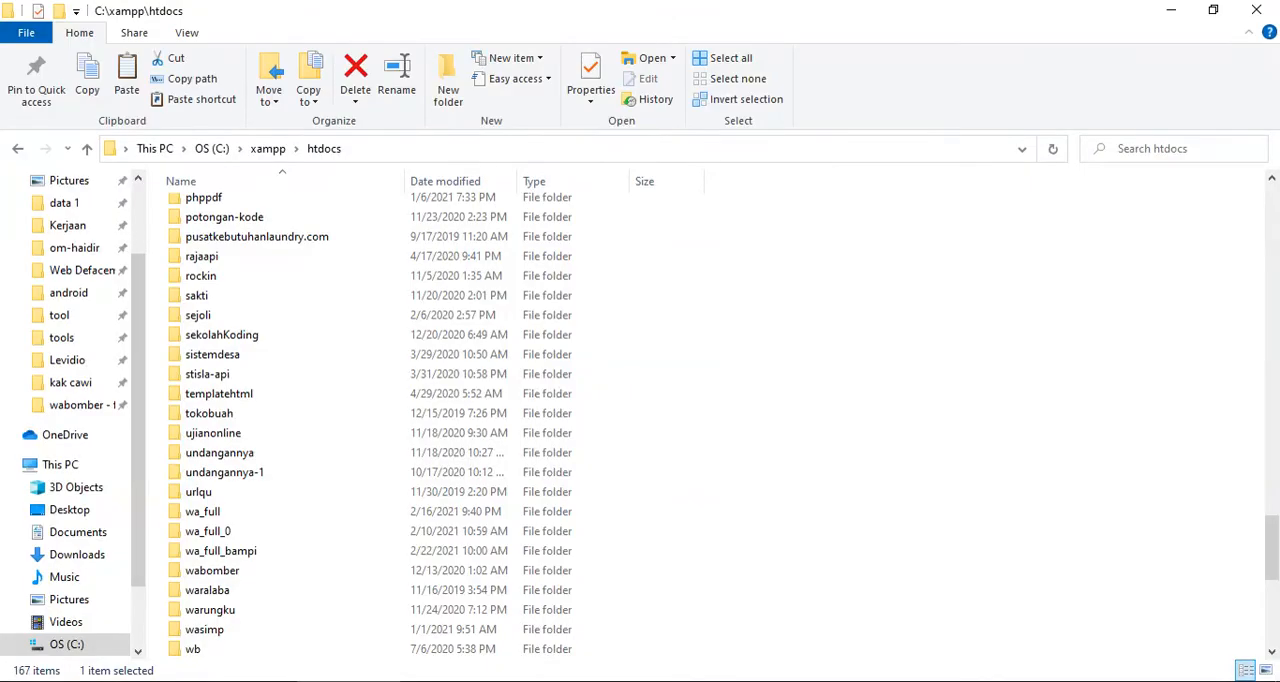
# Check the prepared database's name in phpMyAdmin and return to the WordPress setup page.
pyautogui.click(226, 574)
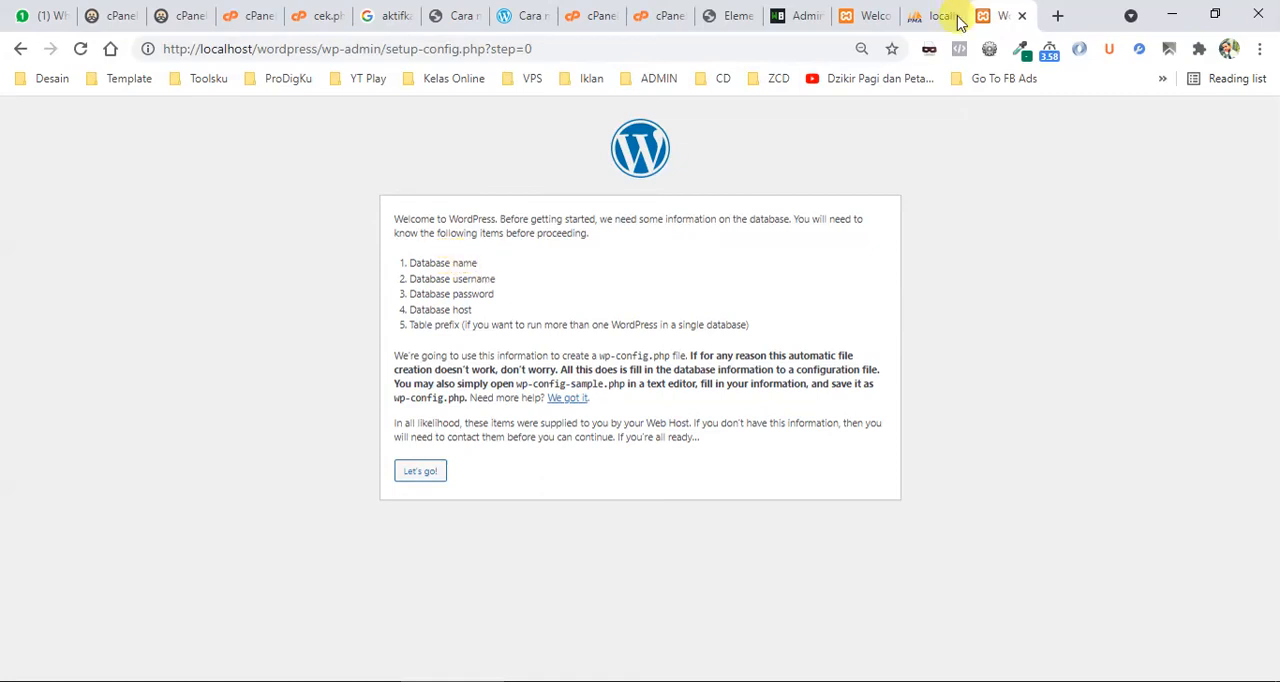
pyautogui.click(915, 20)
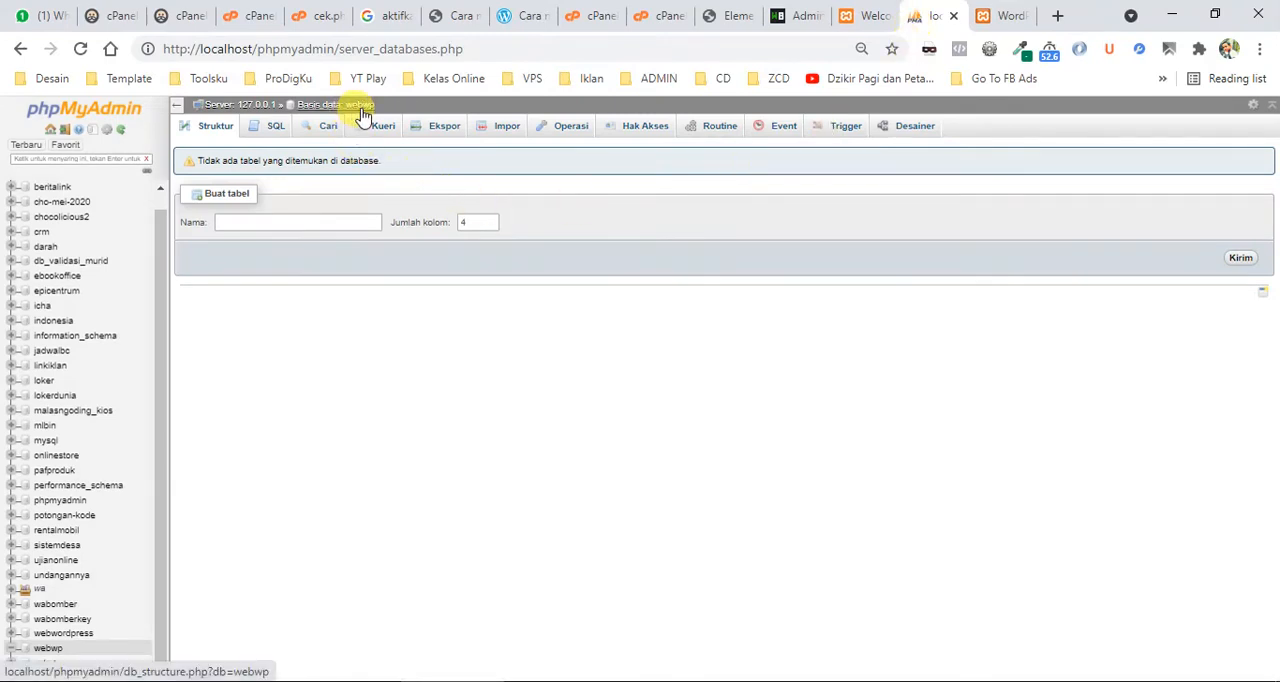
pyautogui.click(1000, 20)
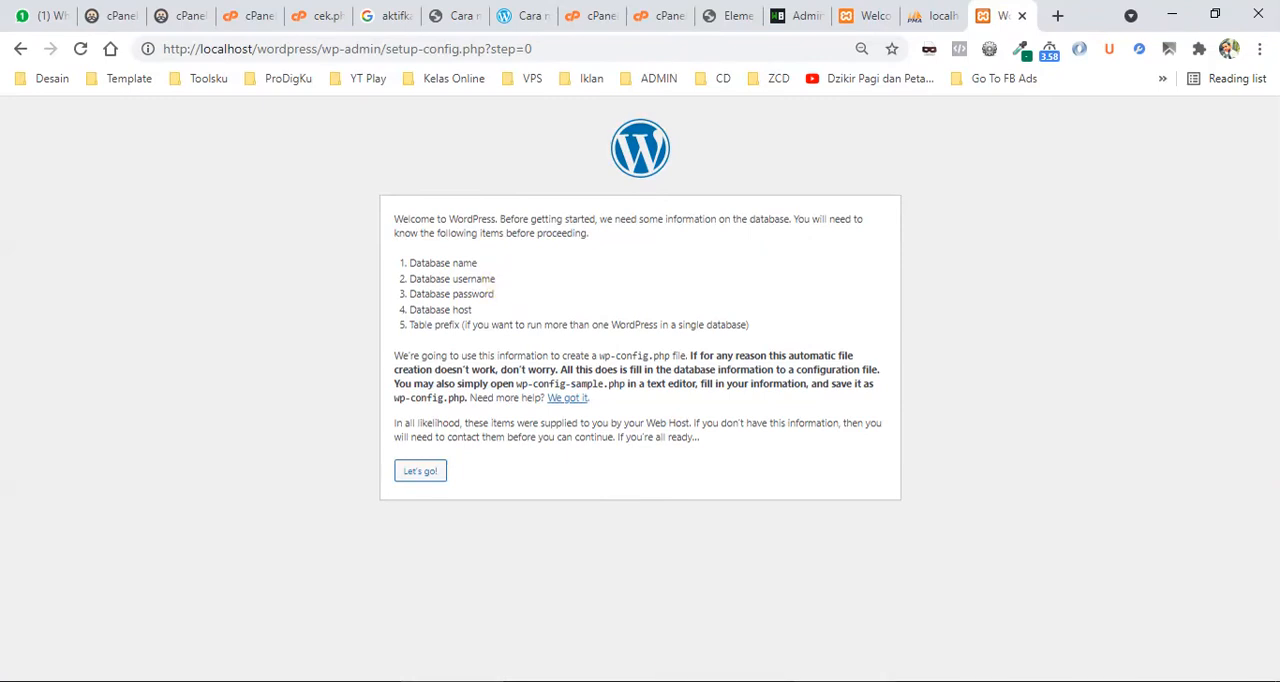
# Switch to local wordpress.txt in Notepad and add the line "username : root" below the list of required tools.
pyautogui.hotkey('alt', 'Tab')
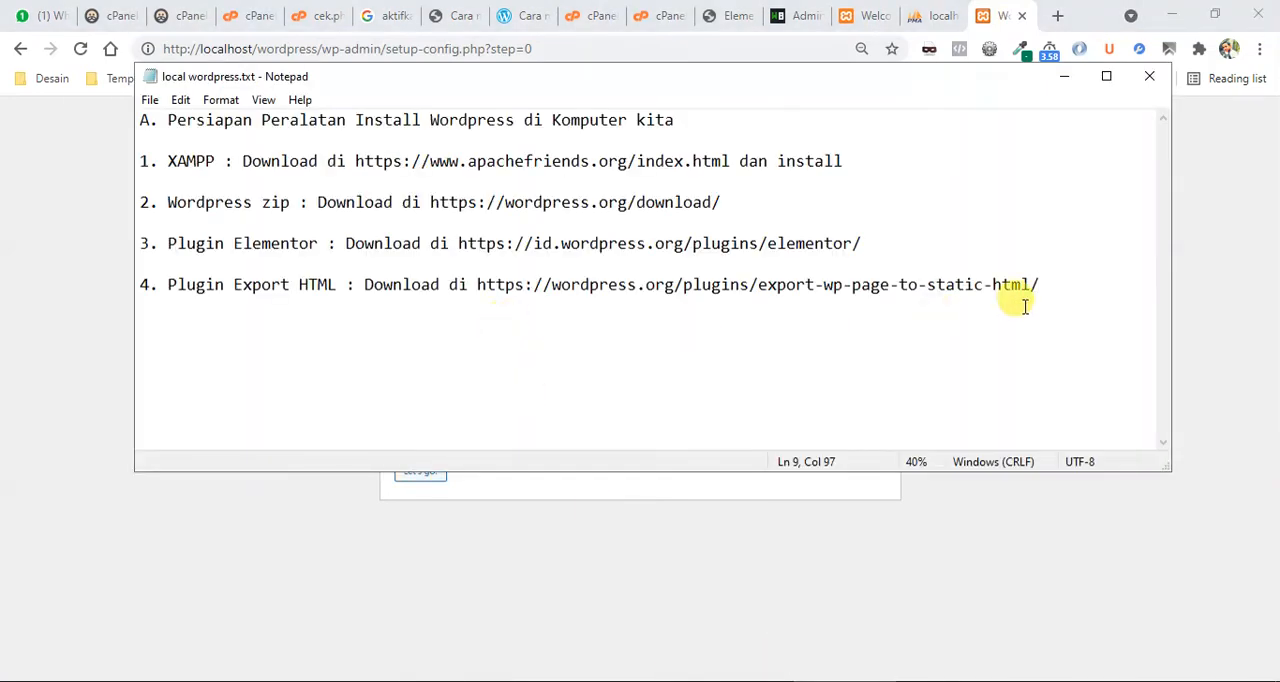
pyautogui.press('Return')
pyautogui.press('Return')
pyautogui.press('Return')
pyautogui.write('user')
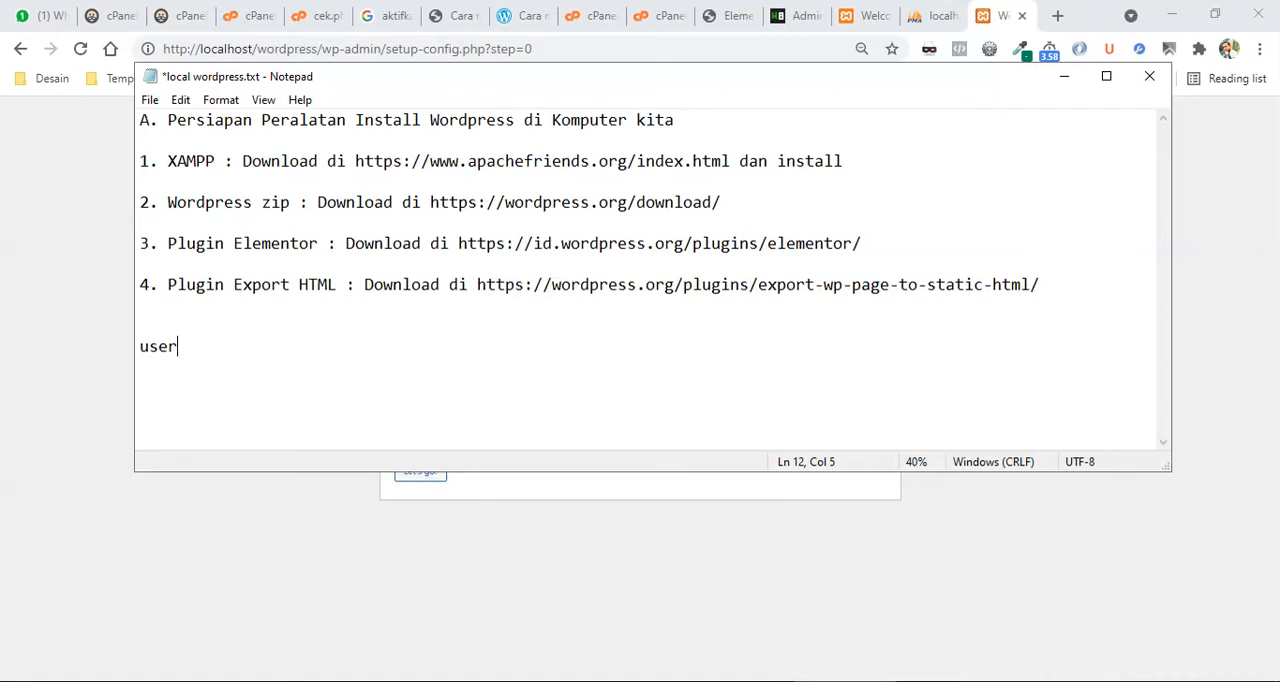
pyautogui.write('name : x')
pyautogui.write('am')
pyautogui.press('BackSpace')
pyautogui.press('BackSpace')
pyautogui.press('BackSpace')
pyautogui.write('root')
pyautogui.press('Return')
# Add a password line under the username with an Indonesian note to leave it empty, and minimize Notepad.
pyautogui.write('pas')
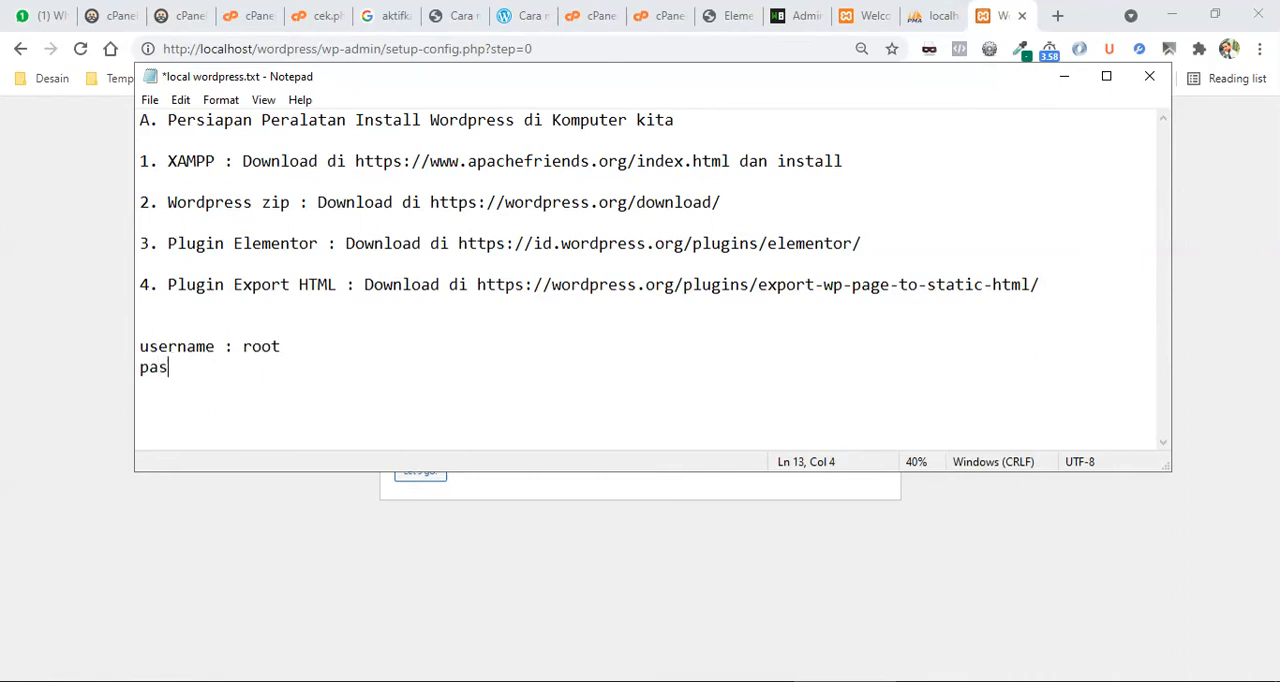
pyautogui.write('sword ')
pyautogui.write(": ''")
pyautogui.write('kosongkan')
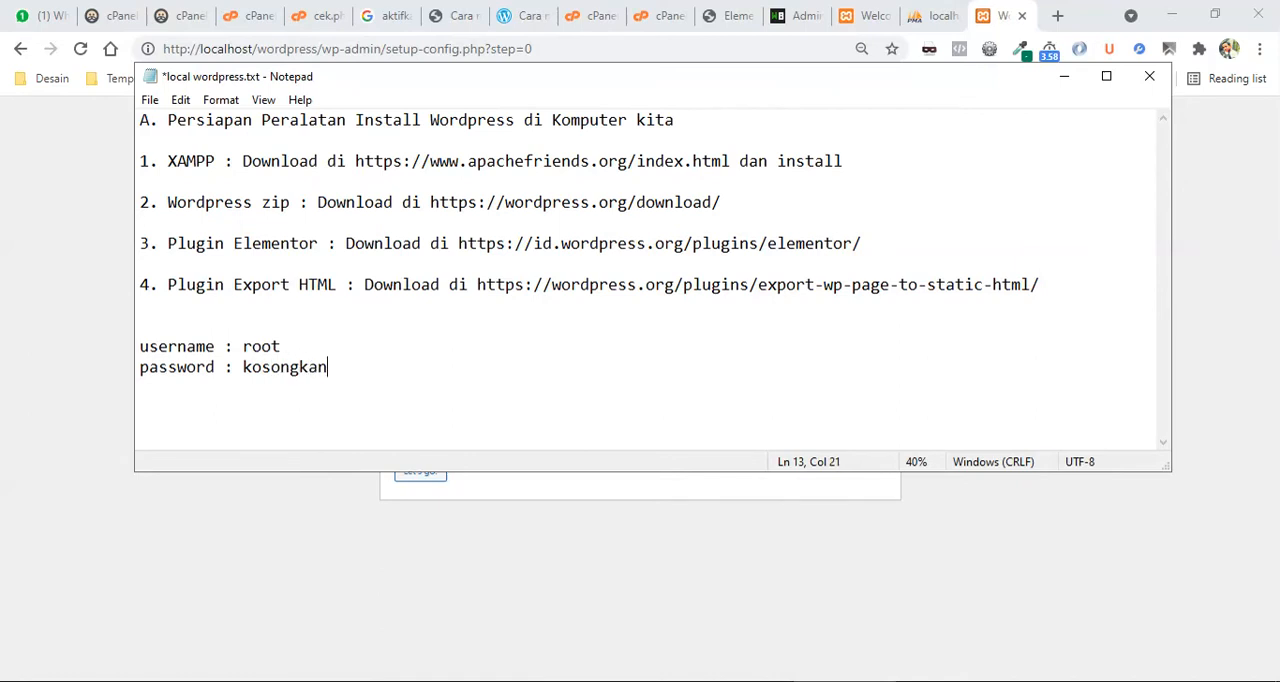
pyautogui.press('Return')
pyautogui.click(1066, 77)
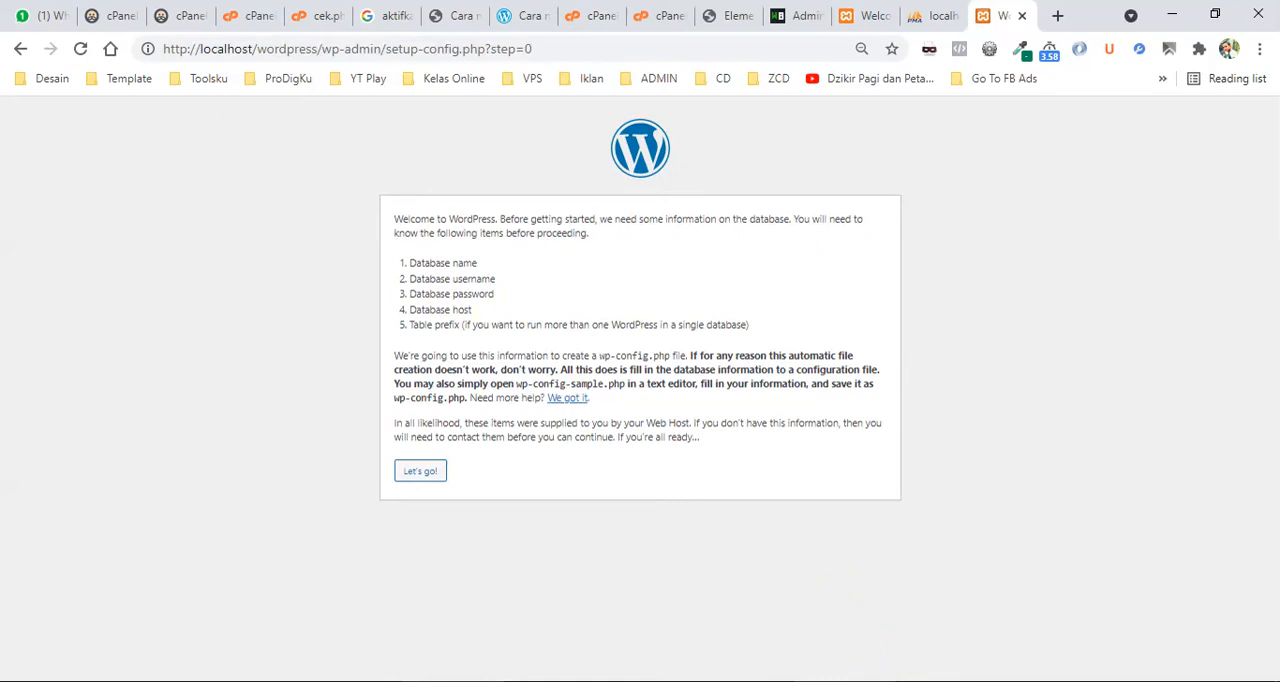
# Return to the Notepad notes, add the line "dbhost : localhost" below the password line, and minimize Notepad.
pyautogui.click(825, 681)
pyautogui.write('da')
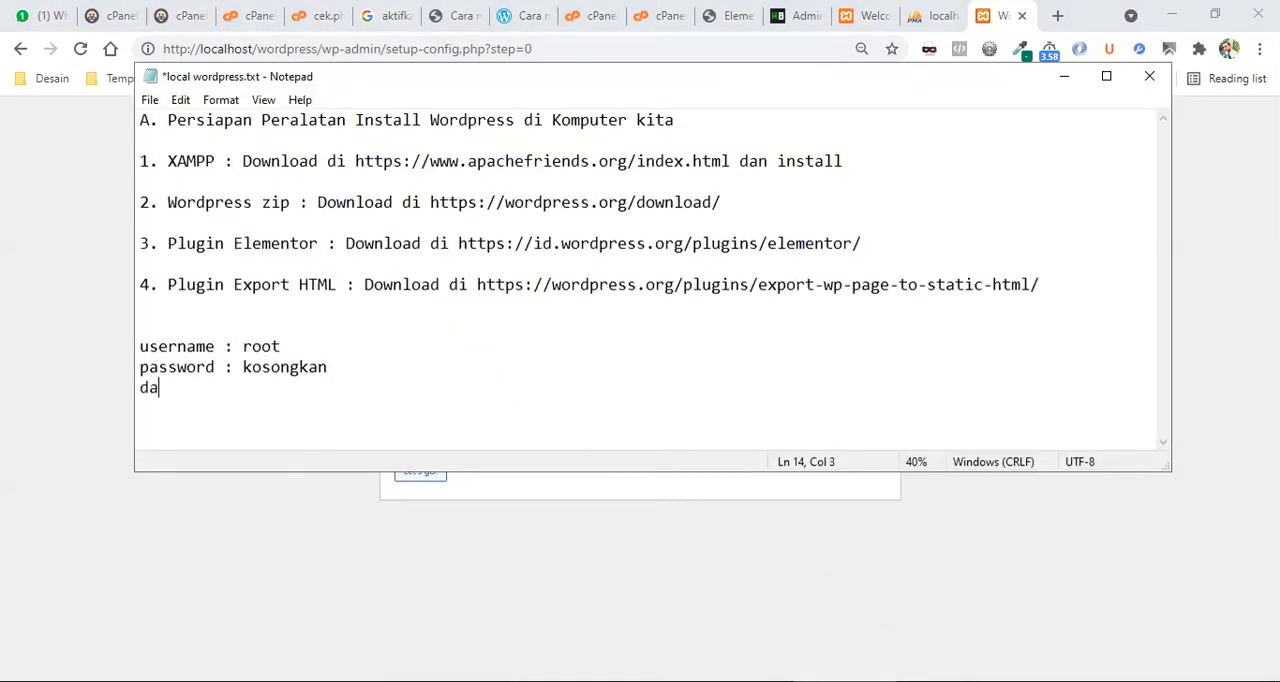
pyautogui.press('BackSpace')
pyautogui.write('bhost : localhost')
pyautogui.press('Return')
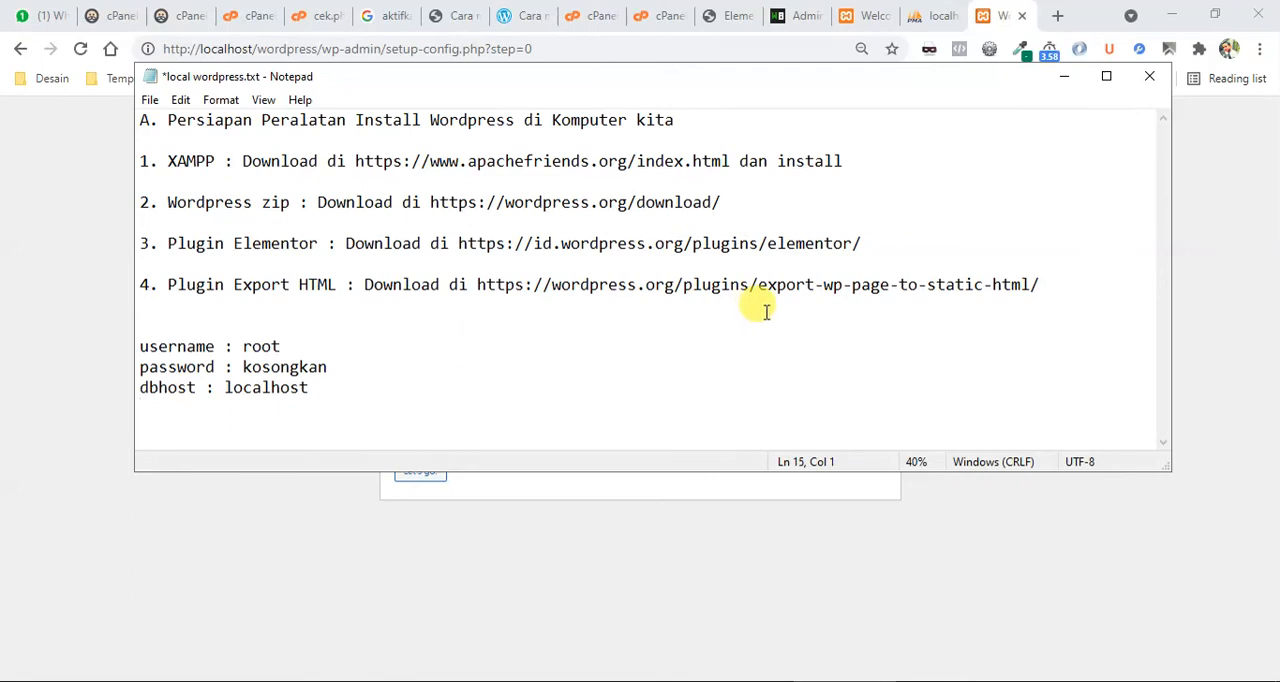
pyautogui.click(1064, 76)
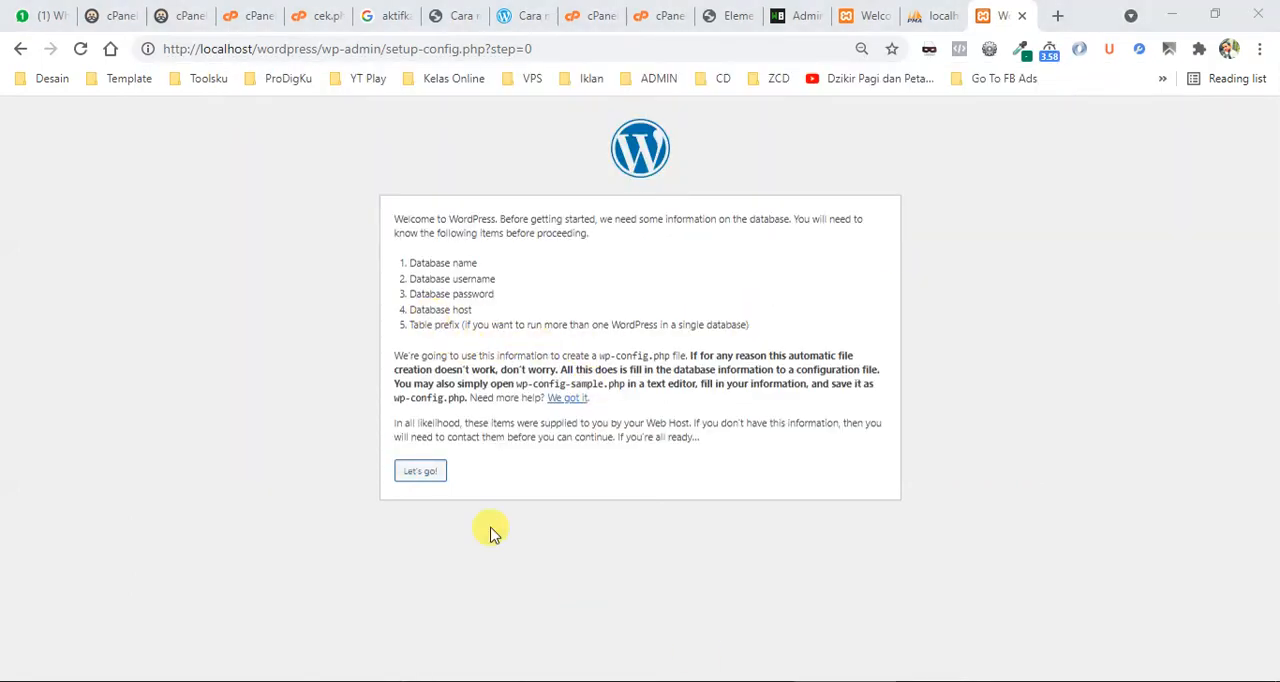
# Switch back to the Notepad notes, add the line "tabel prefik : ww_" below the dbhost line, and highlight the prefix.
pyautogui.hotkey('alt', 'Tab')
pyautogui.write('tabel')
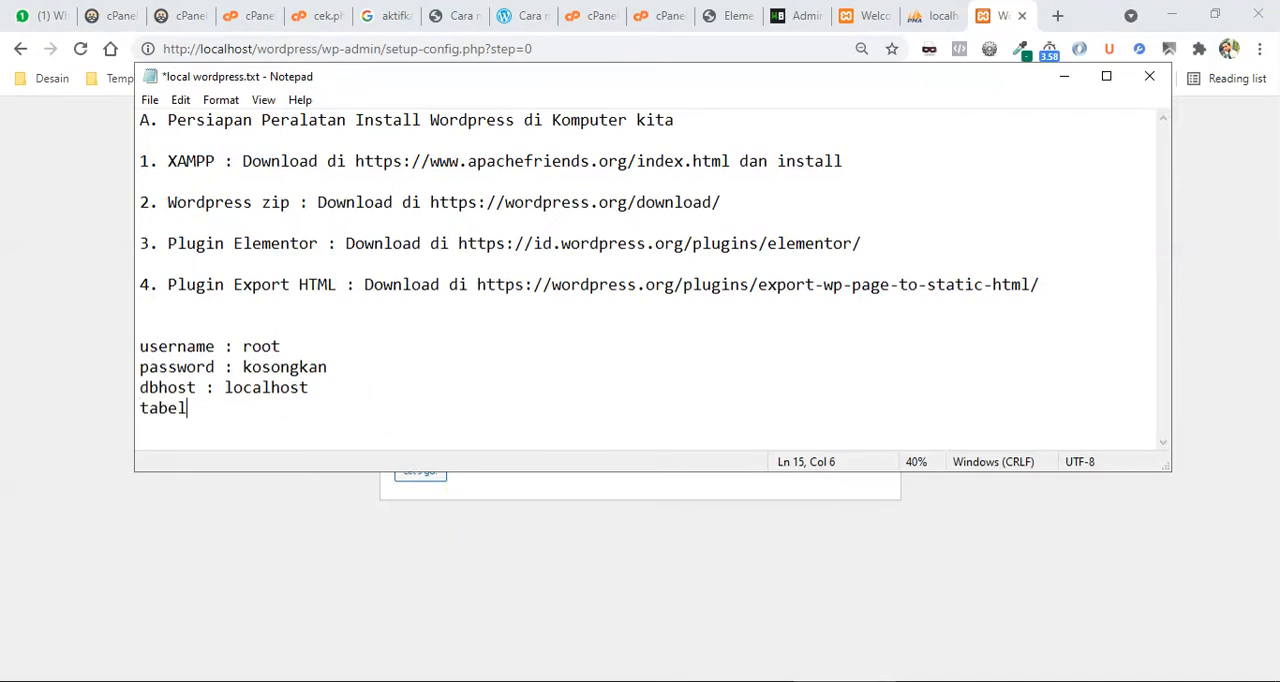
pyautogui.write(' prefik : wp_')
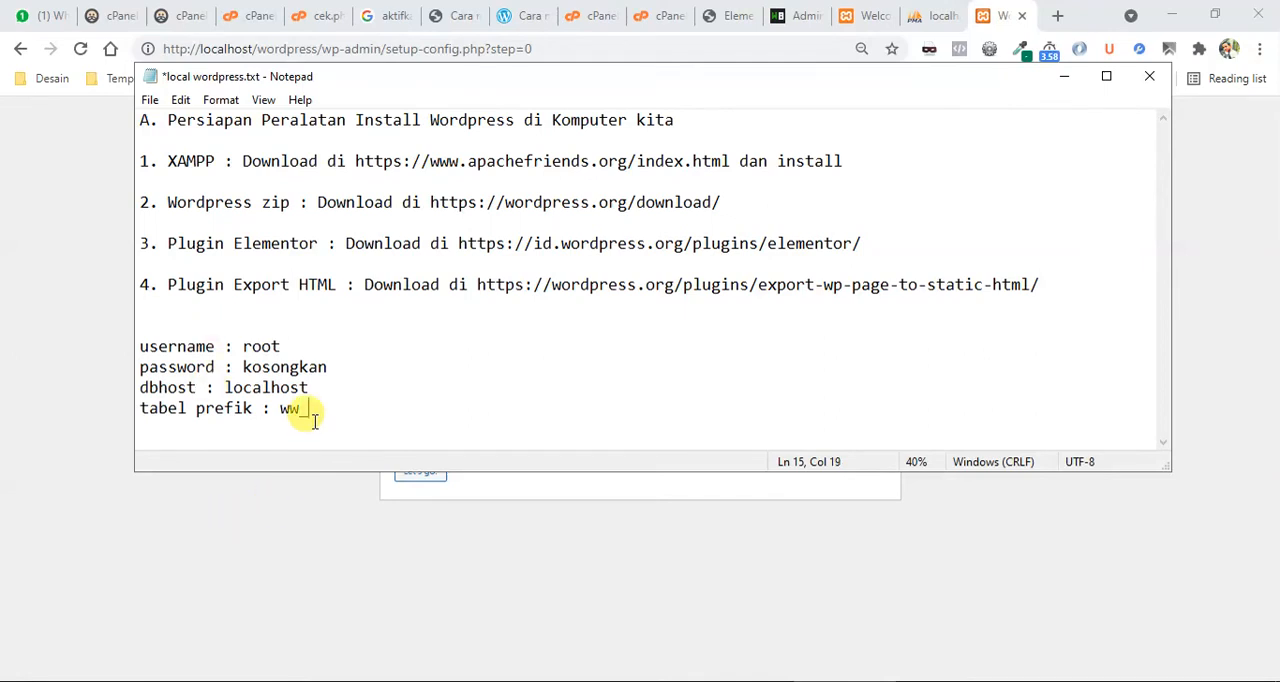
pyautogui.moveTo(311, 410); pyautogui.dragTo(281, 410)
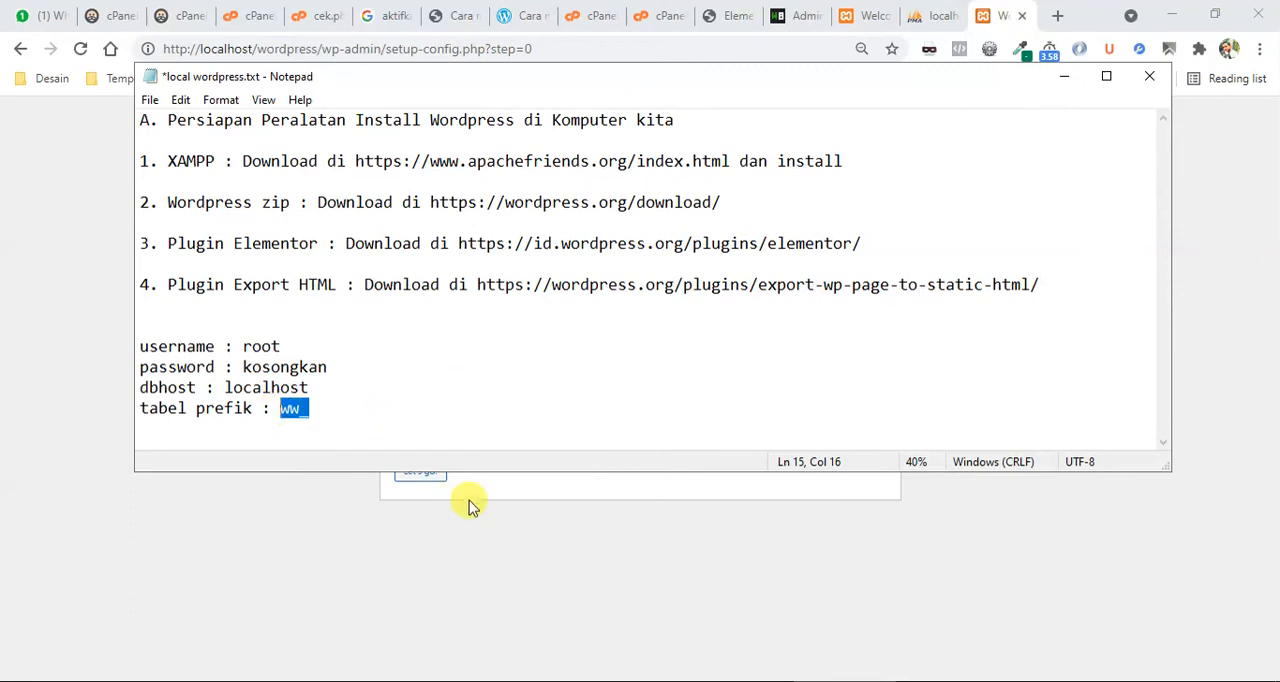
# Change the noted table prefix to ws_ and minimize Notepad to return to the WordPress setup.
pyautogui.click(334, 414)
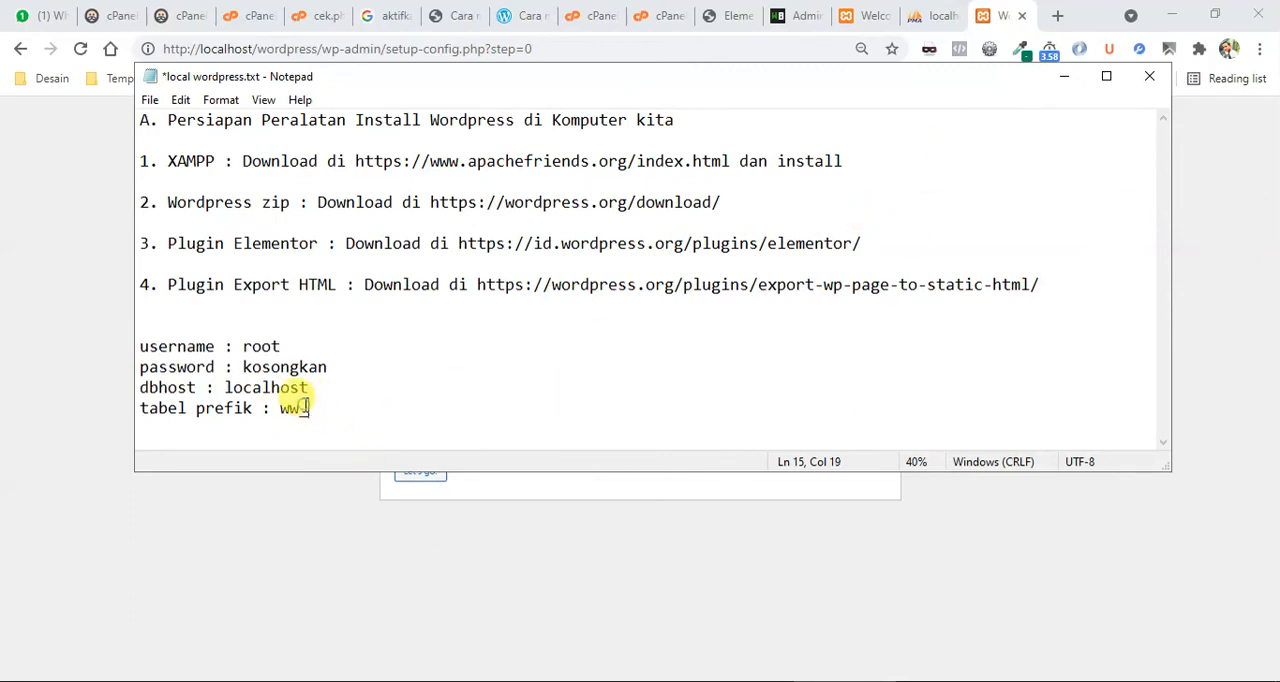
pyautogui.press('Left')
pyautogui.press('BackSpace')
pyautogui.write('s')
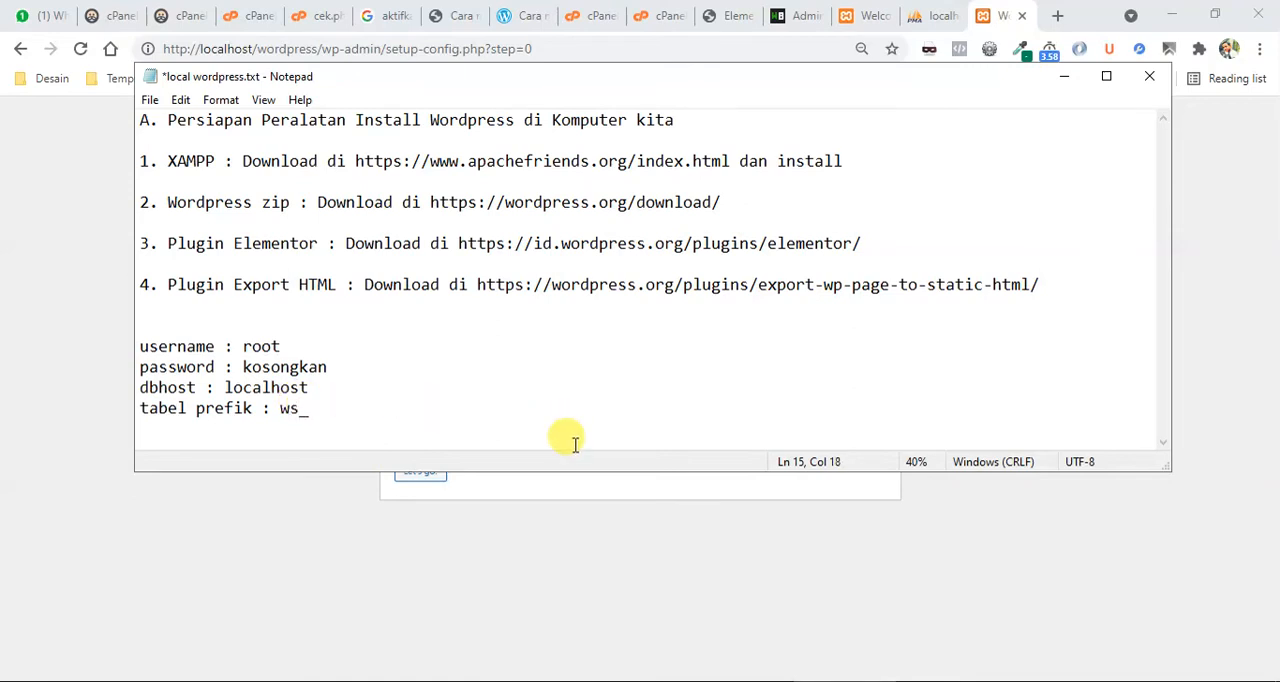
pyautogui.moveTo(309, 409); pyautogui.dragTo(288, 409)
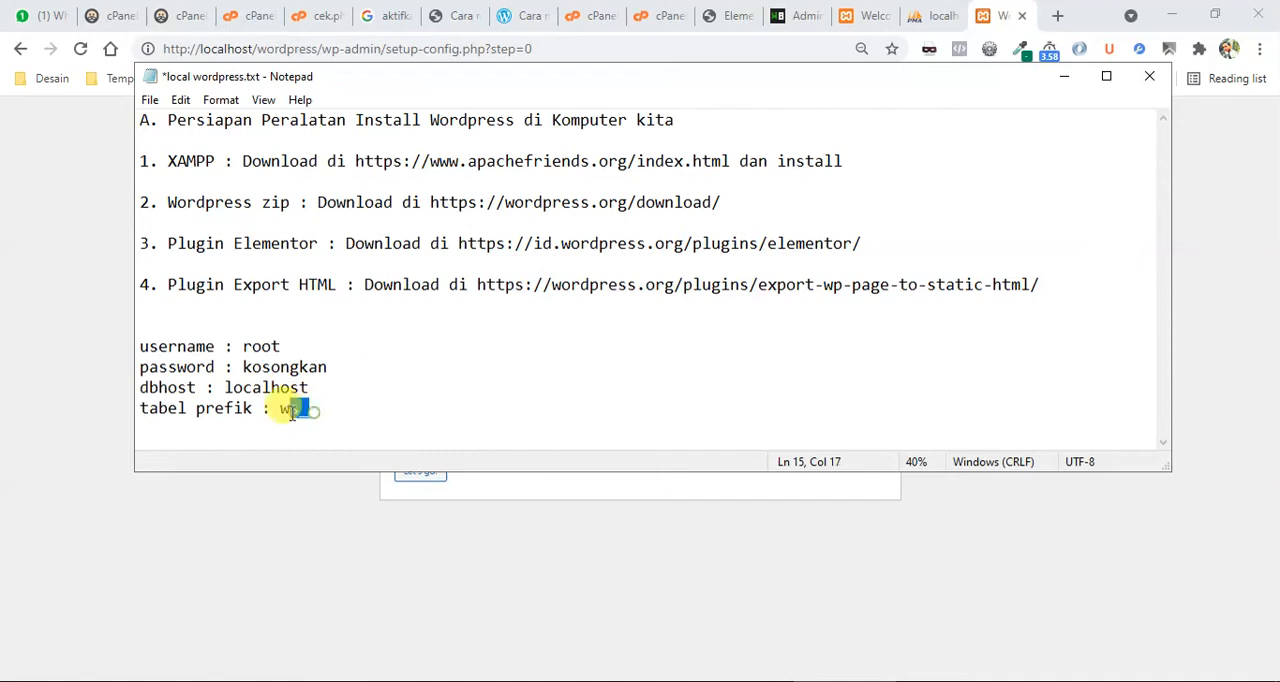
pyautogui.click(1064, 78)
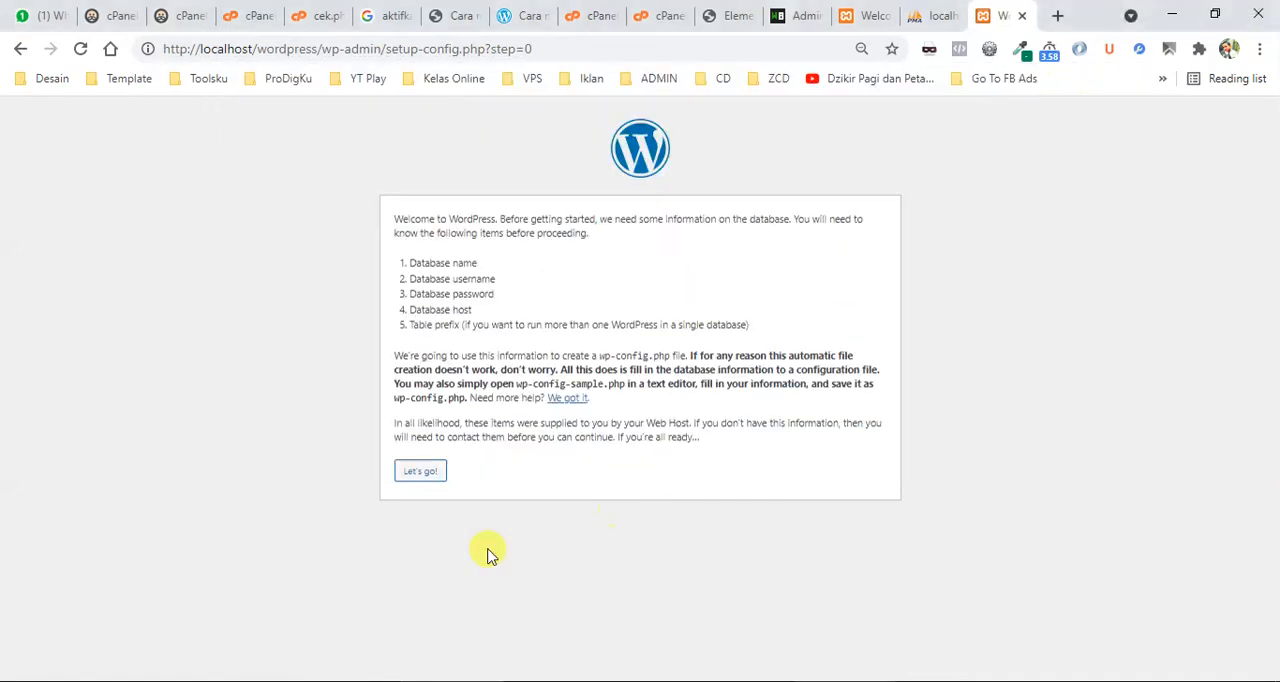
# Proceed to the database connection form, set Database Name to webwp and Username to root, and clear the Password field.
pyautogui.click(420, 480)
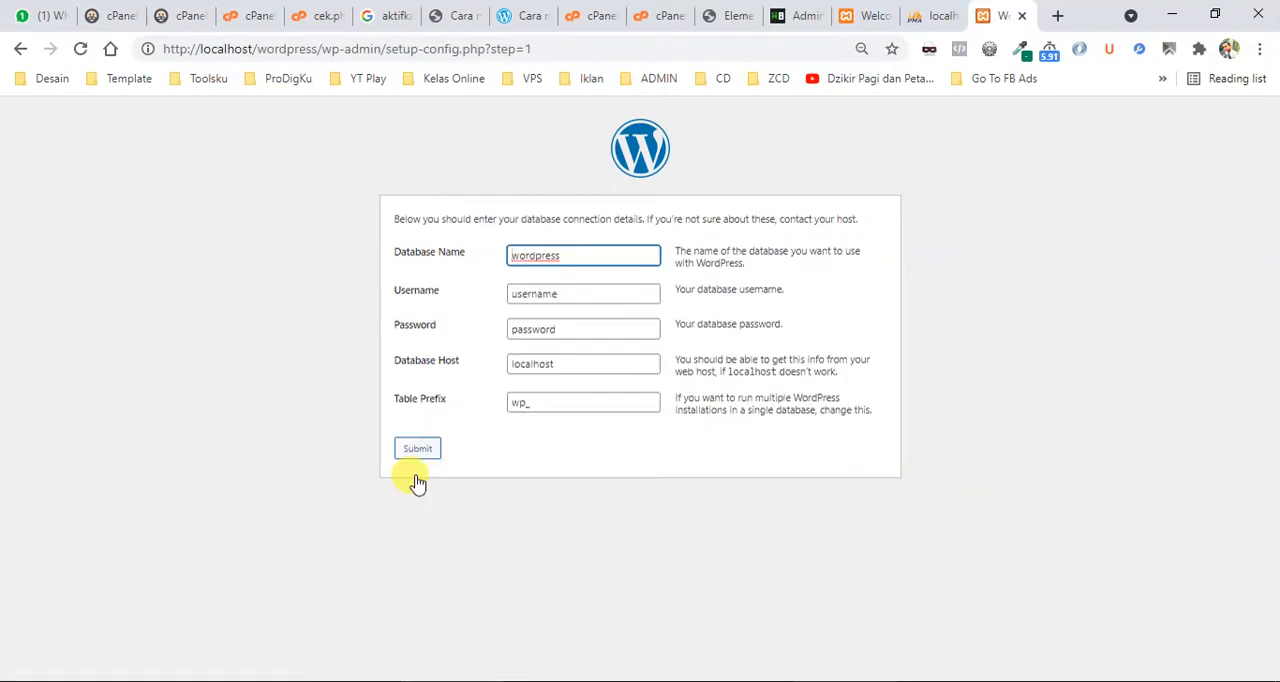
pyautogui.doubleClick(584, 256)
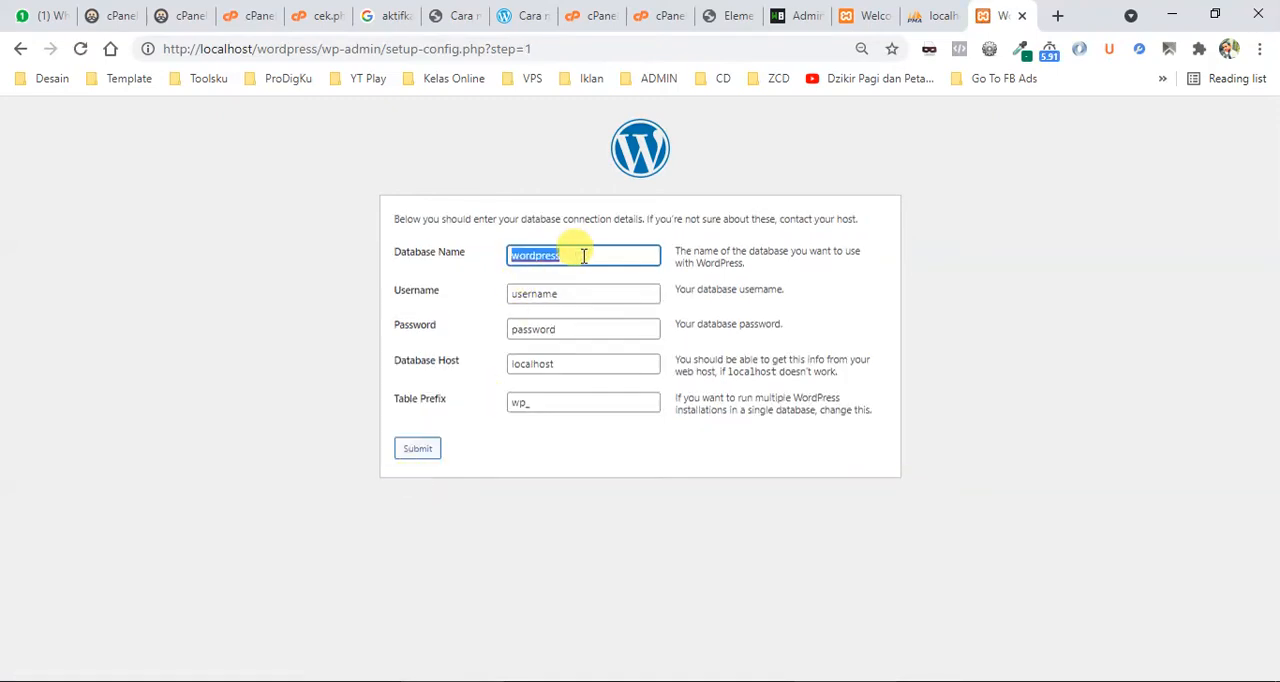
pyautogui.write('webwp')
pyautogui.press('Tab')
pyautogui.write('root')
pyautogui.press('Tab')
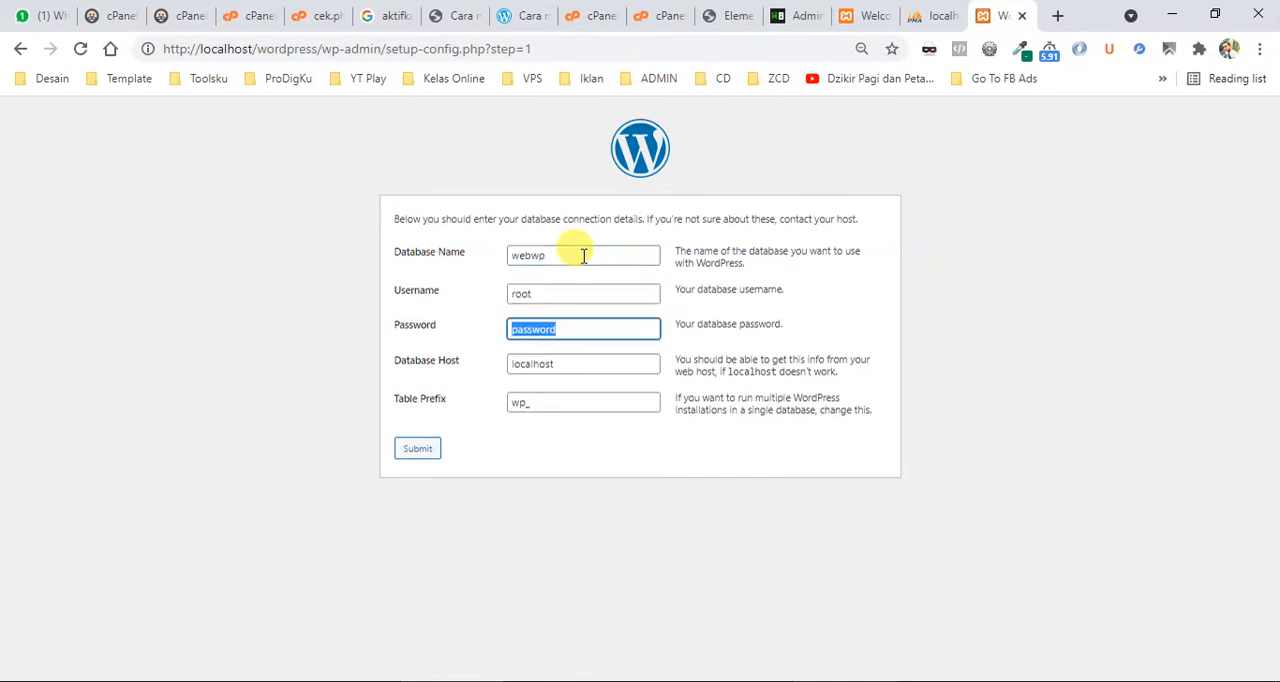
pyautogui.press('BackSpace')
# Set the Table Prefix to ws_ and submit the database connection details.
pyautogui.press('Tab')
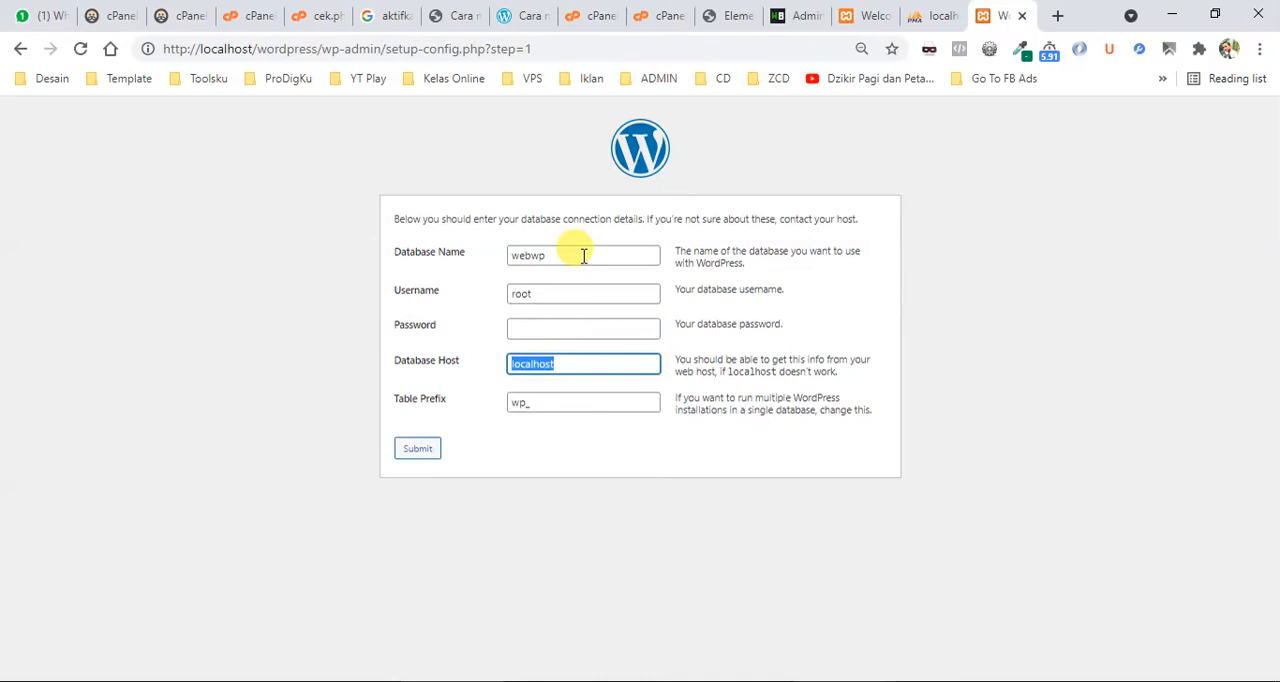
pyautogui.press('Tab')
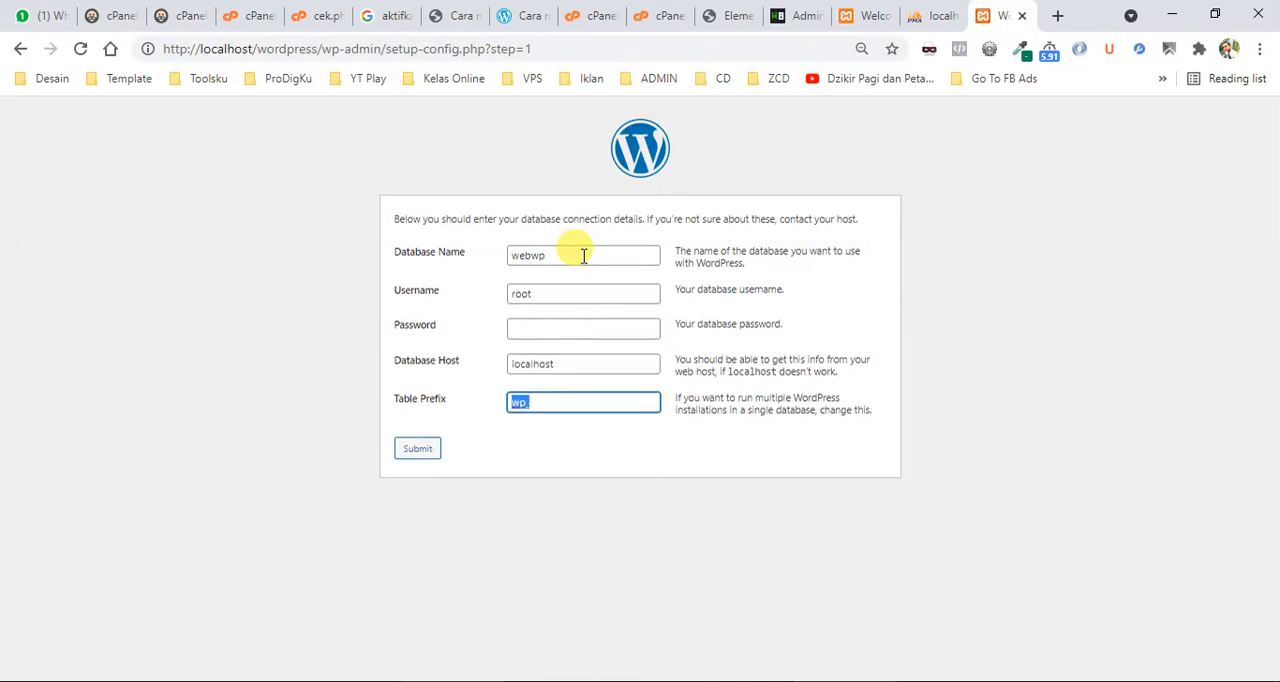
pyautogui.press('End')
pyautogui.press('BackSpace')
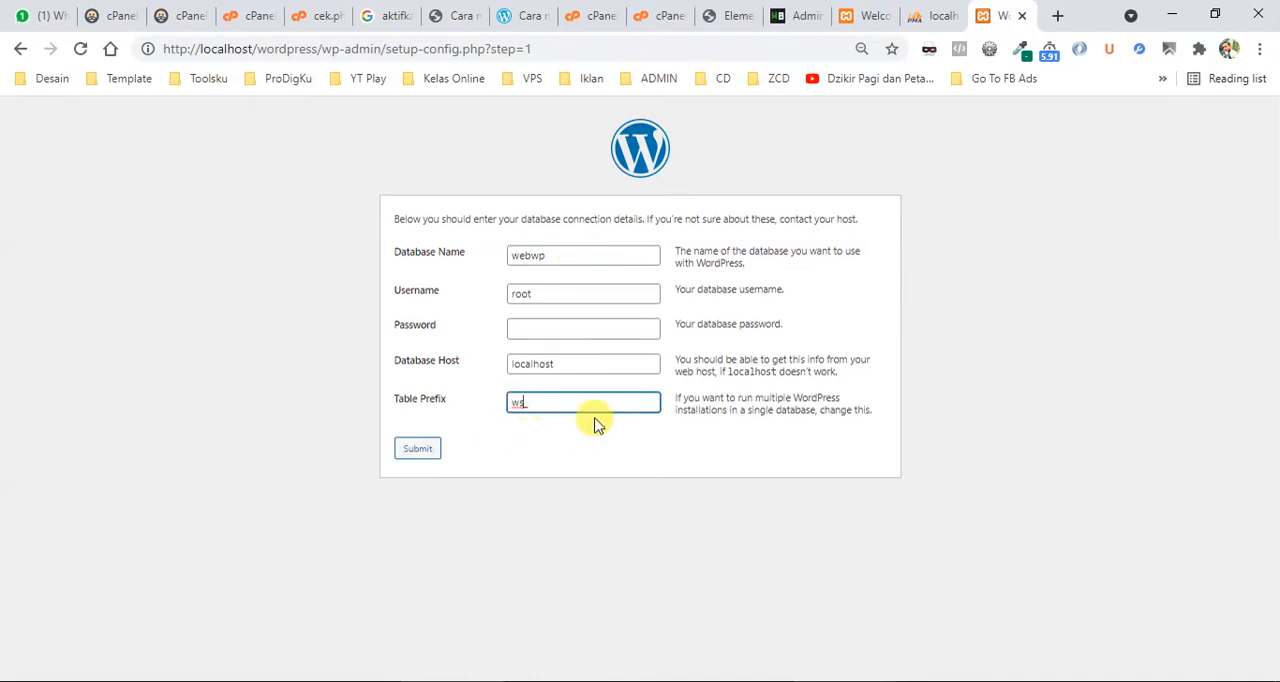
pyautogui.click(432, 449)
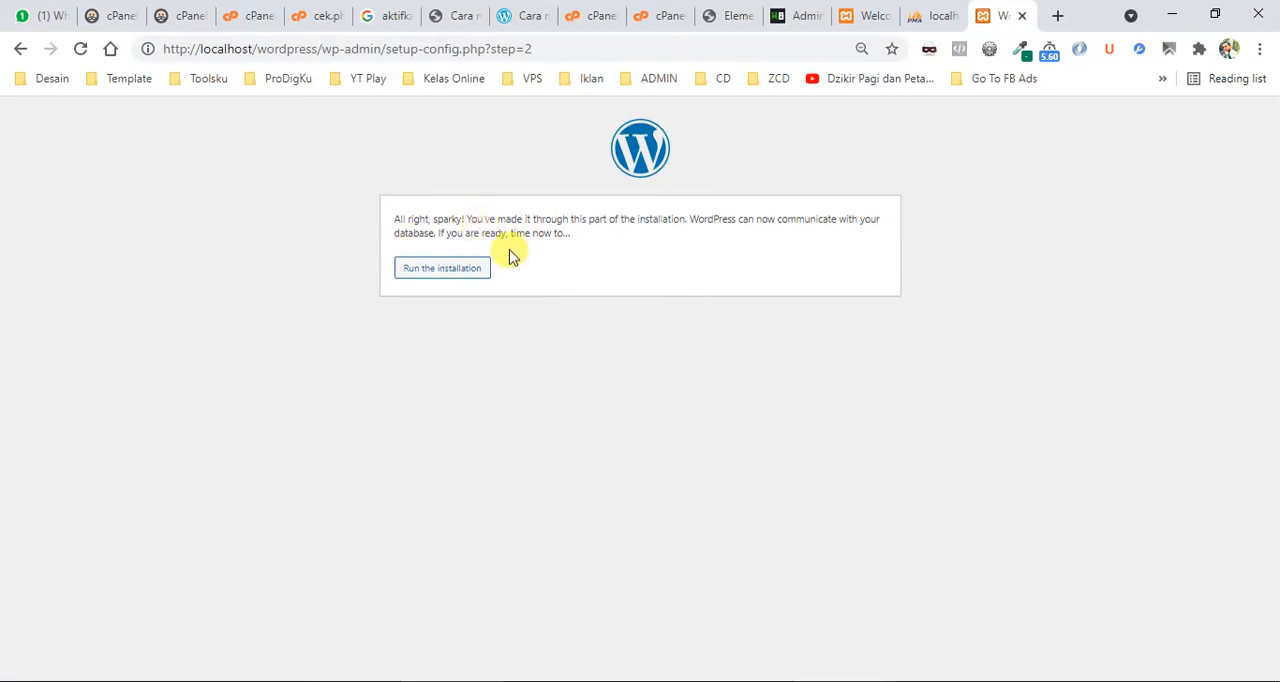
# Run the WordPress installation and set the Site Title to "web wordpress saya".
pyautogui.click(459, 283)
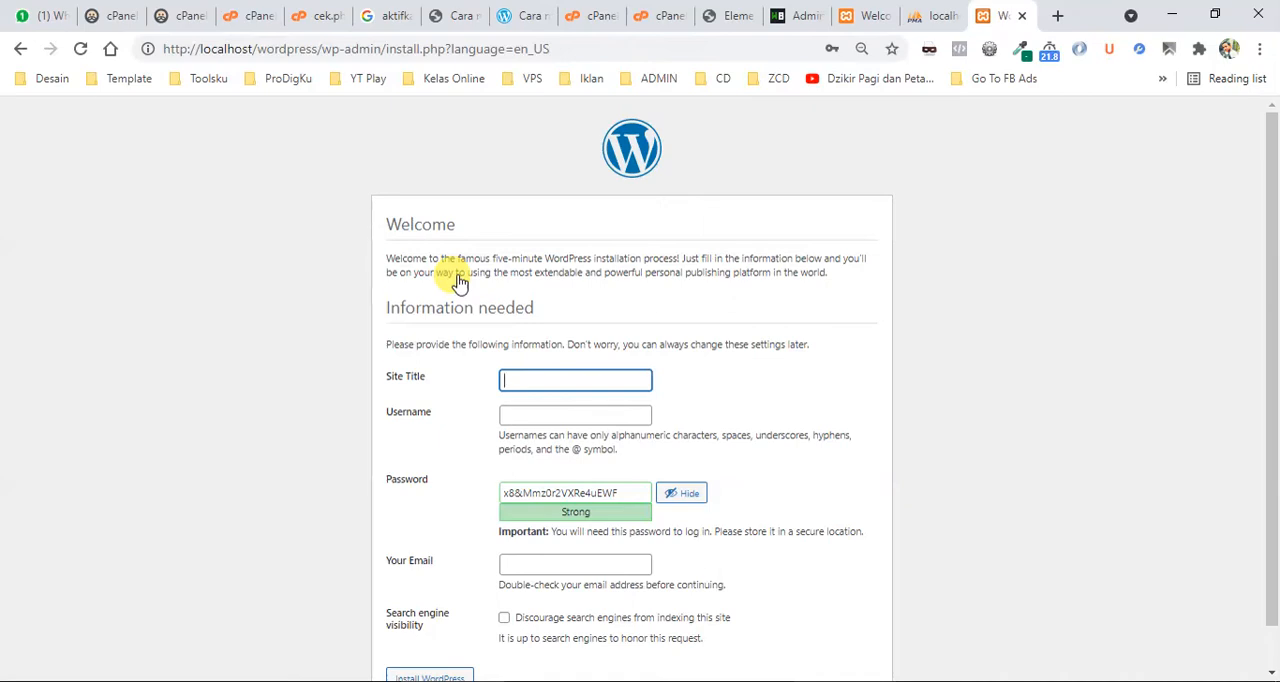
pyautogui.scroll(-1, 457, 280)
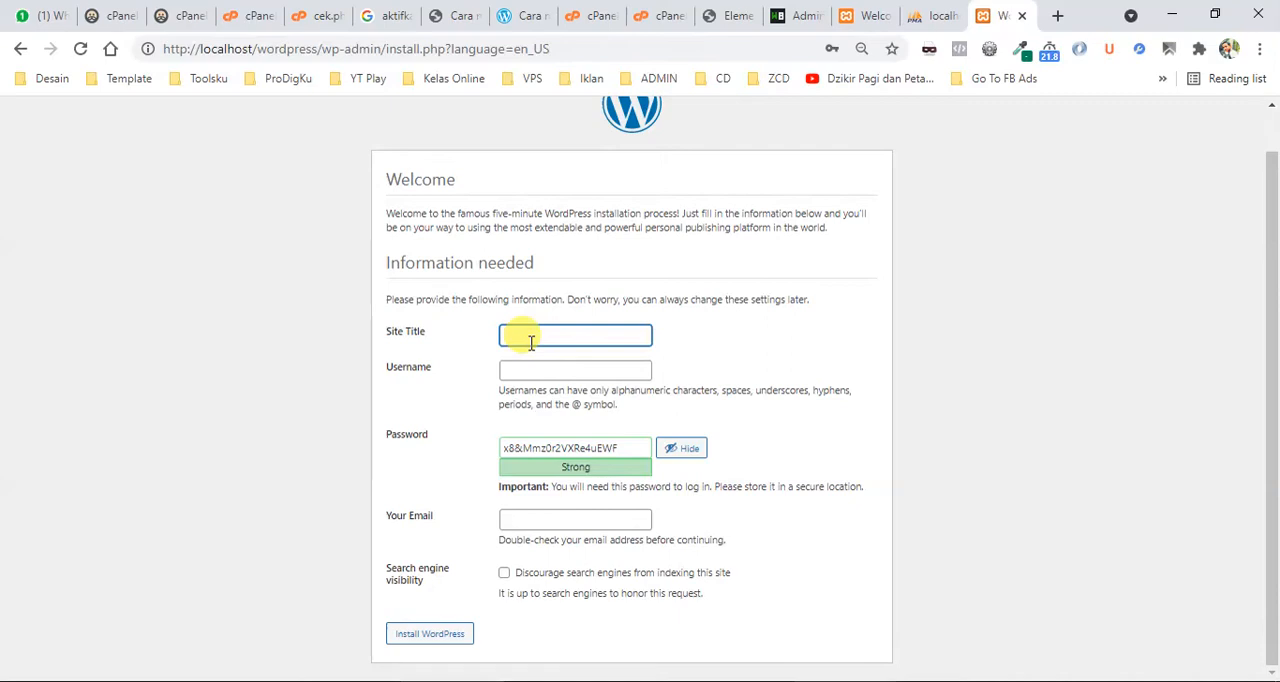
pyautogui.write('web wordpress saya')
pyautogui.press('Tab')
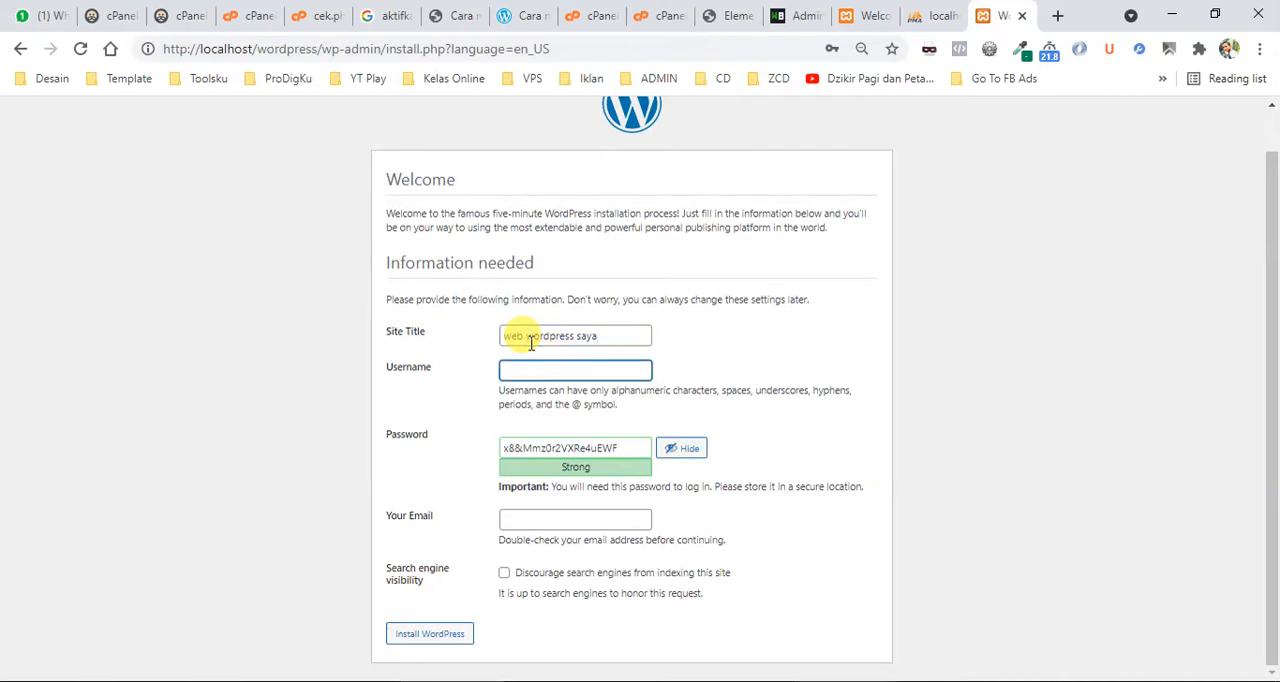
# Enter the administrator's username for the new site and move on to the Password field.
pyautogui.write('bangpi')
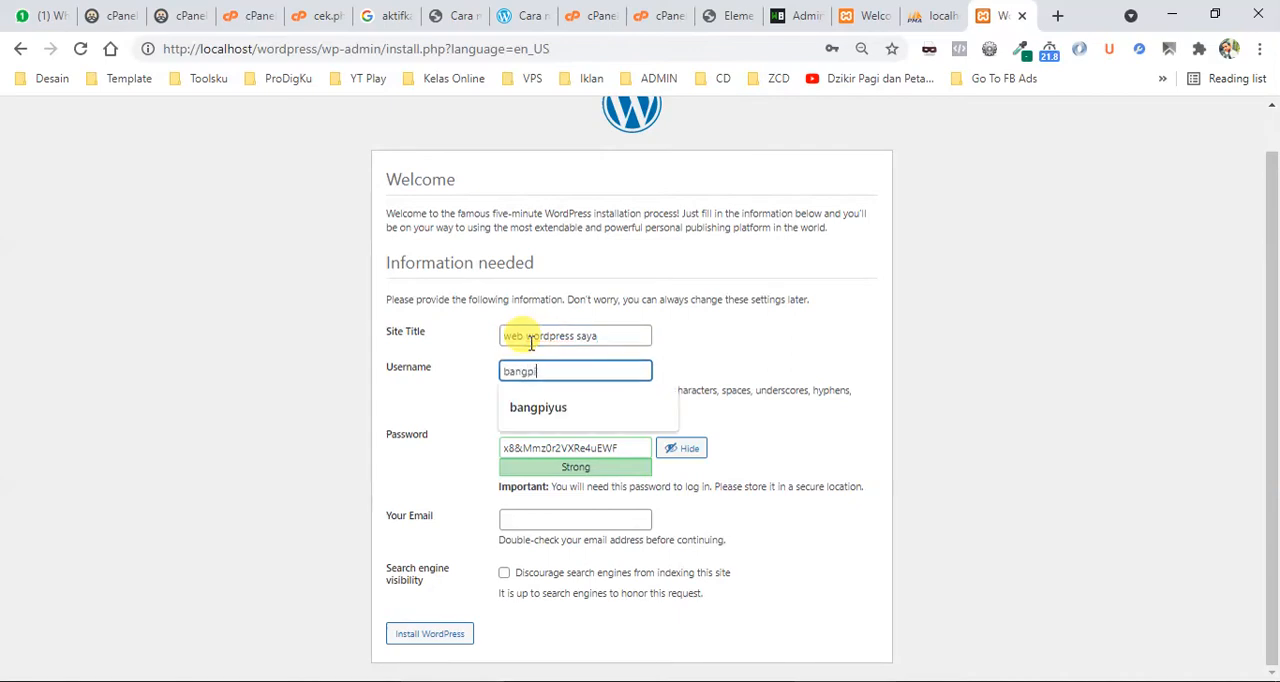
pyautogui.write('yusoke')
pyautogui.press('Tab')
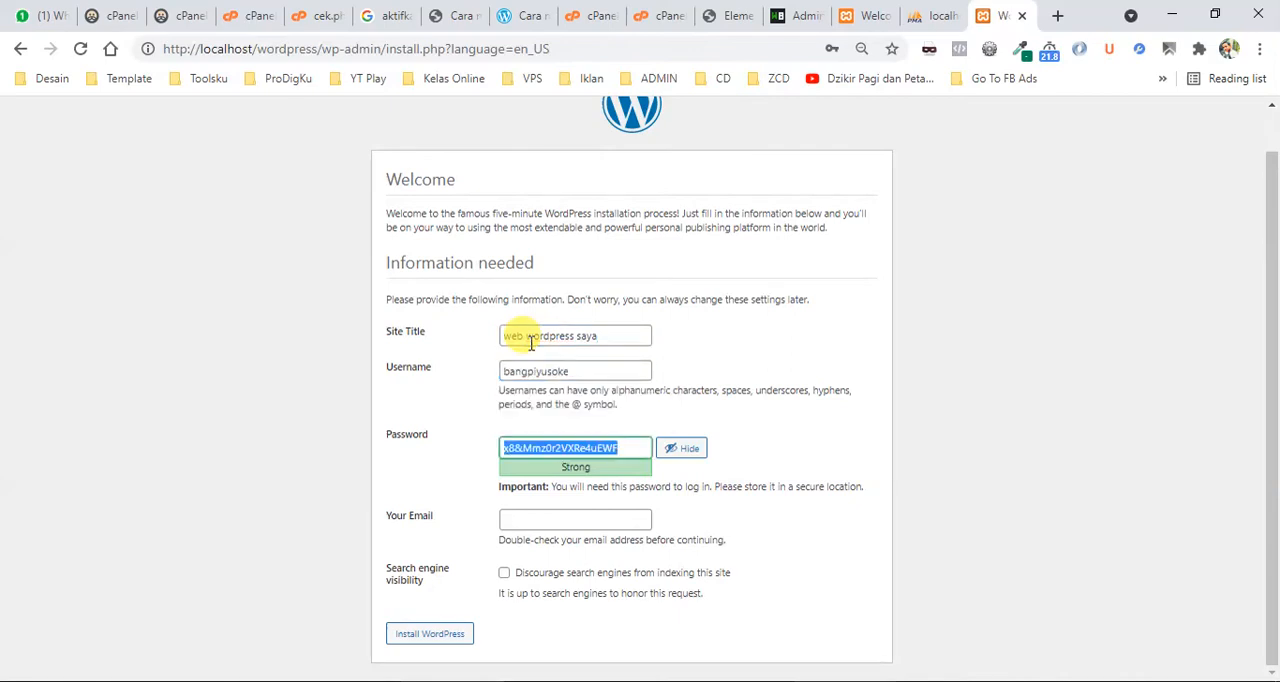
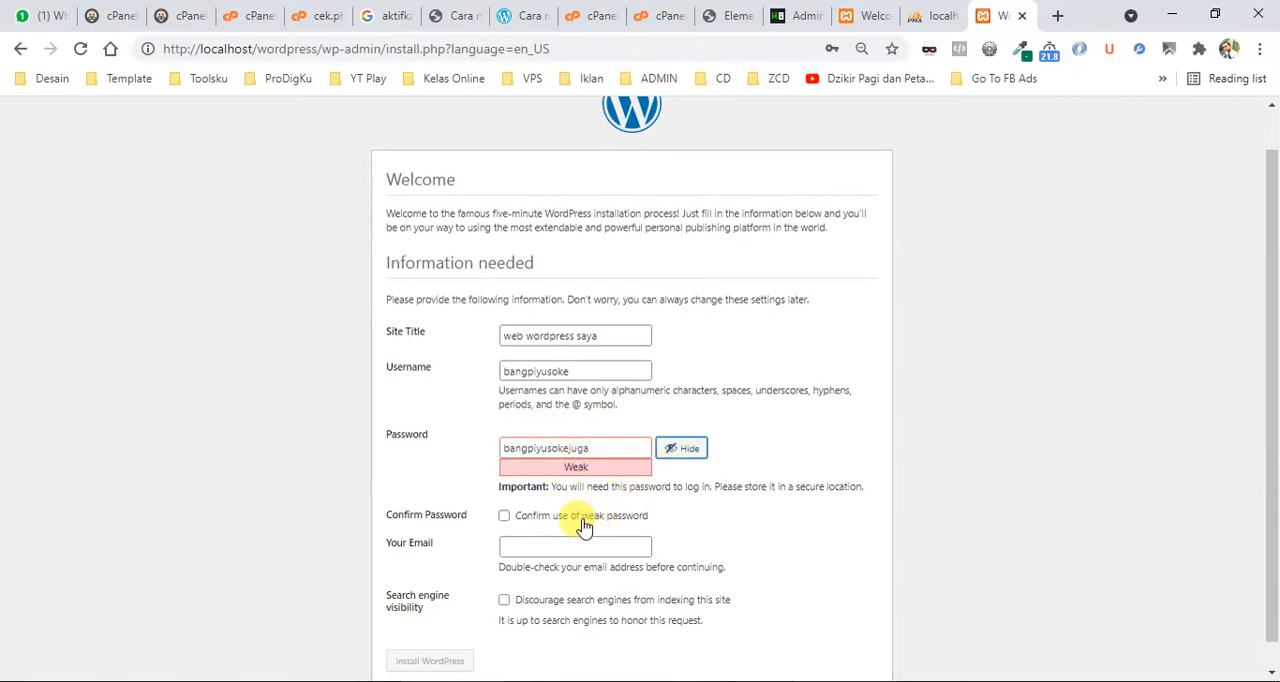
# Replace the suggested password with the administrator's own password and confirm the use of a weak password.
pyautogui.doubleClick(538, 447)
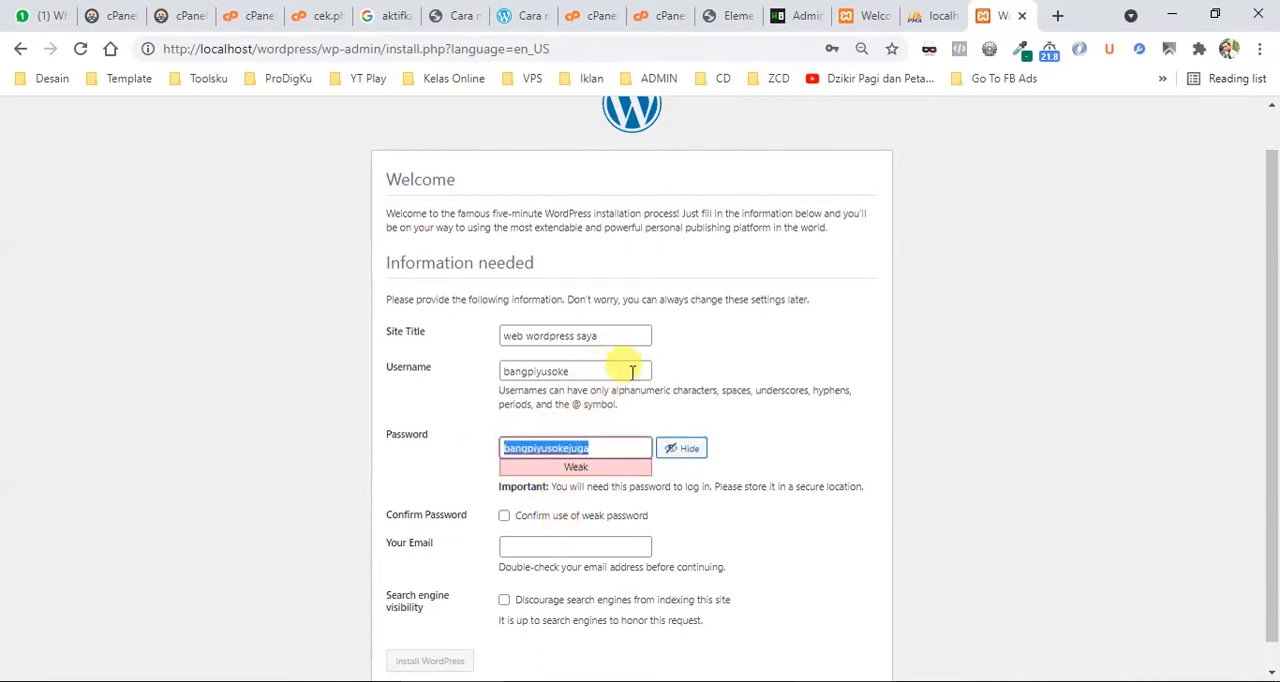
pyautogui.click(598, 521)
# Fill in the administrator's e-mail address from the saved suggestions and install WordPress.
pyautogui.click(582, 546)
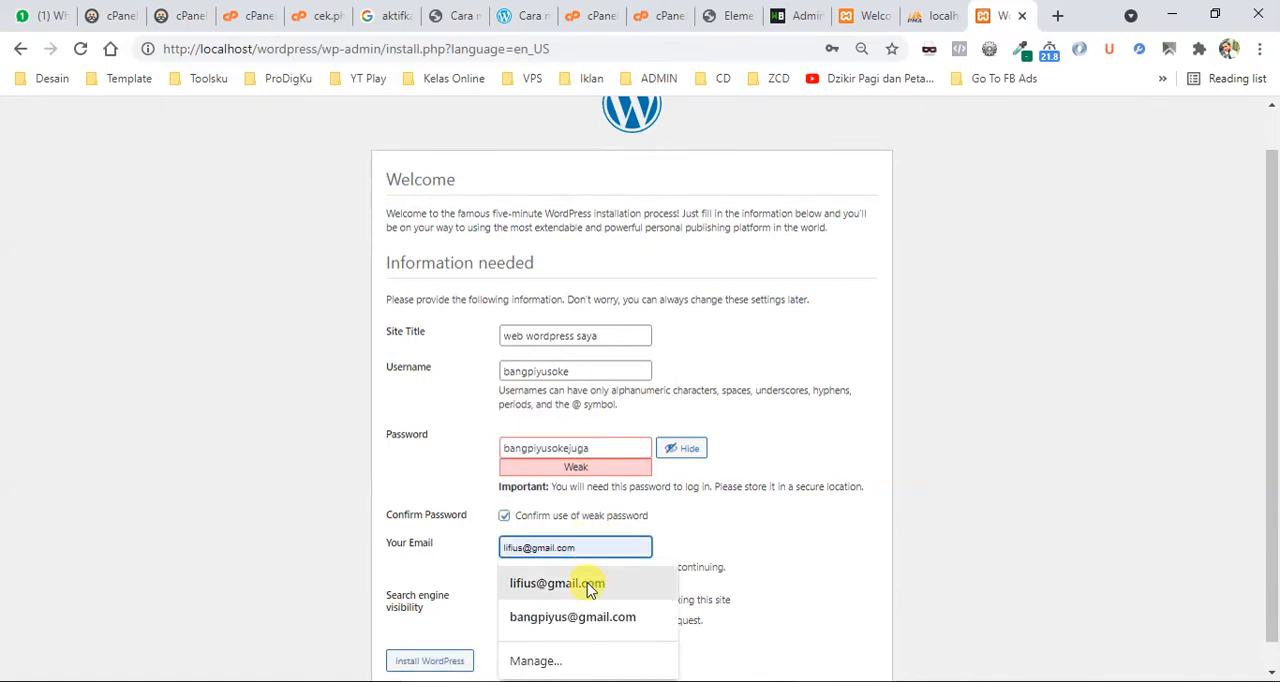
pyautogui.click(586, 584)
pyautogui.scroll(-1, 588, 588)
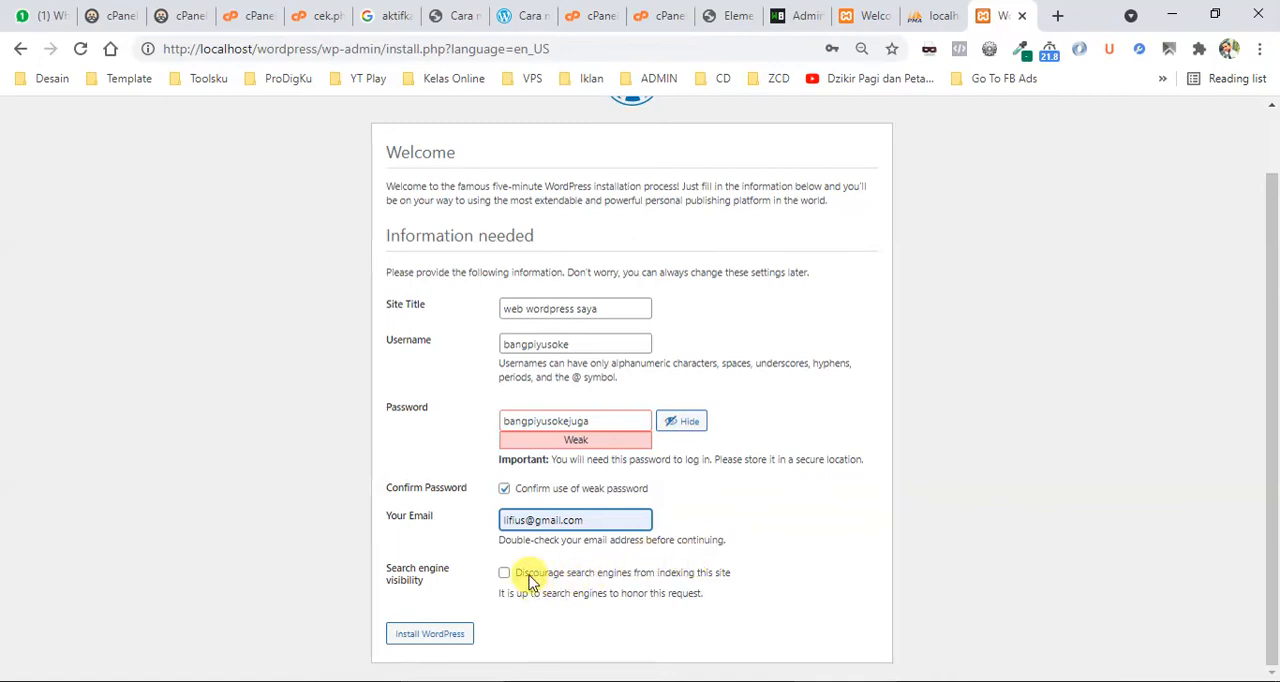
pyautogui.click(447, 641)
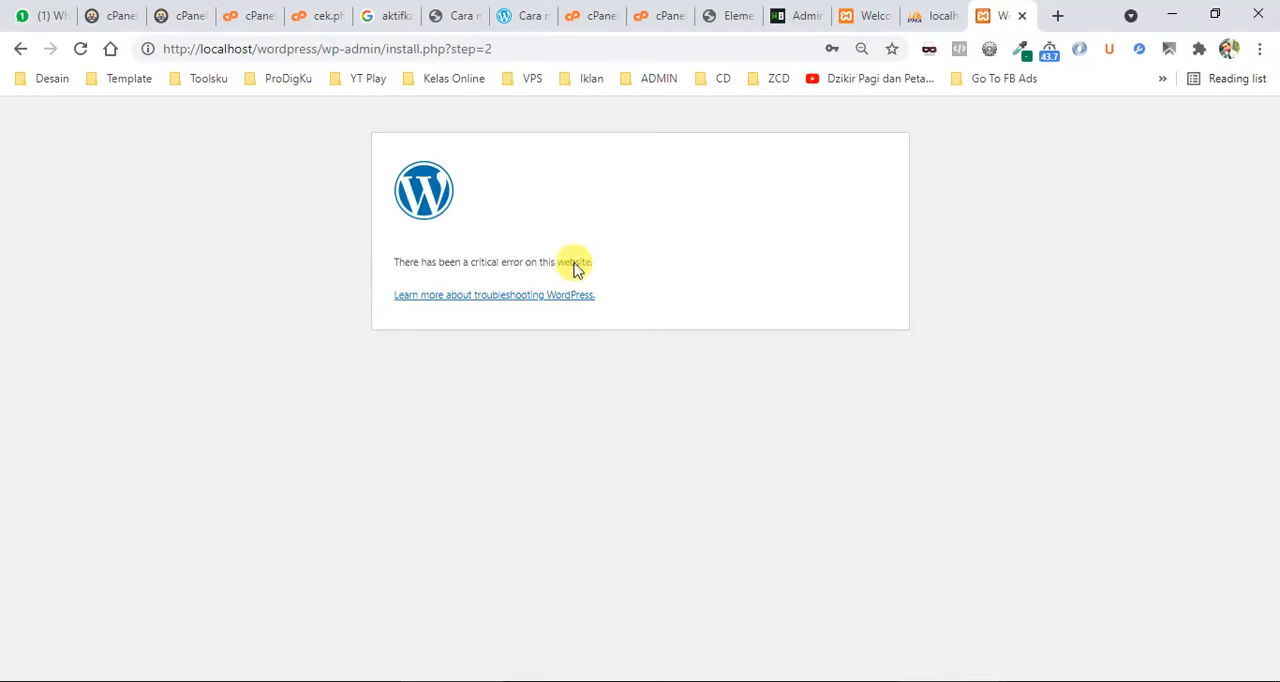
# Reload the installation page, proceed to the login form, and log in with the administrator's username and password, revealing the password first.
pyautogui.click(529, 43)
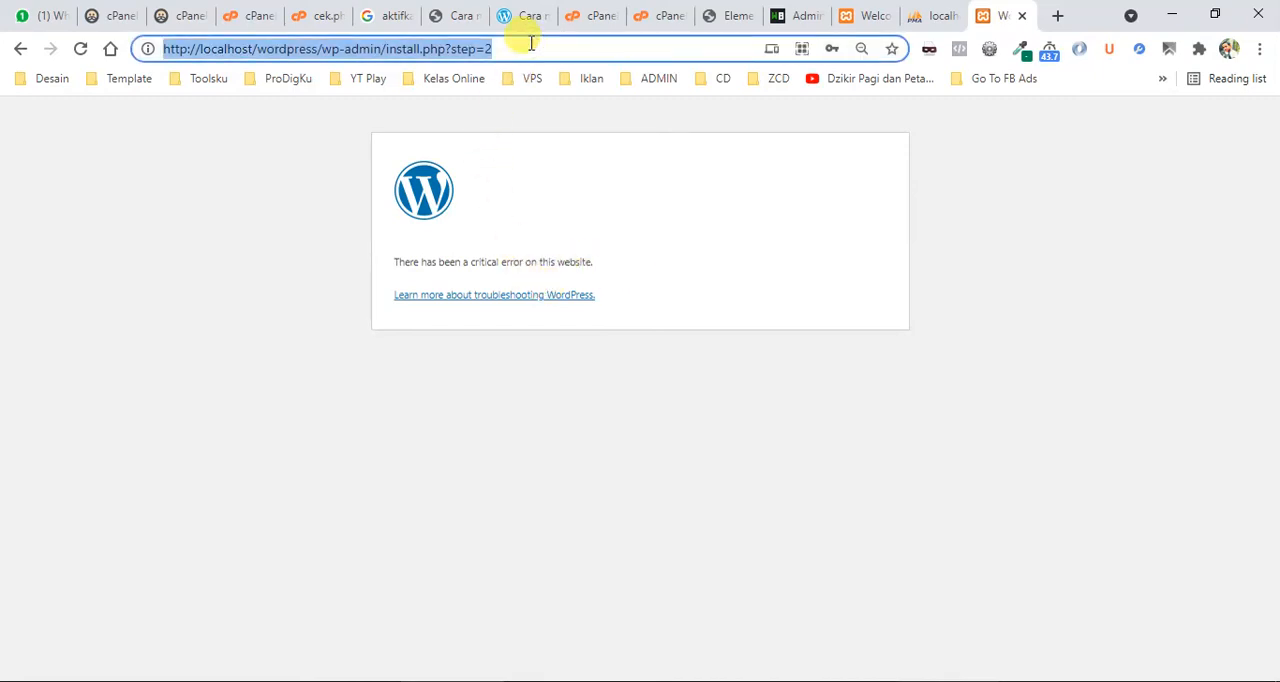
pyautogui.press('Return')
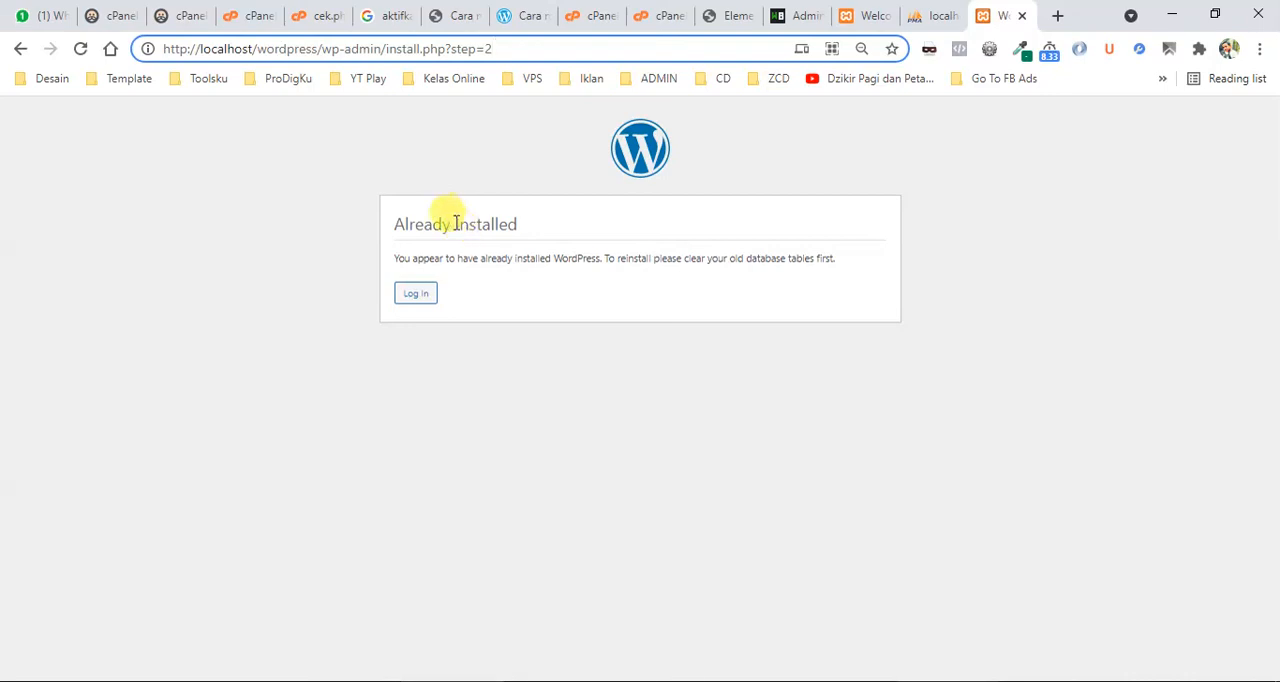
pyautogui.click(417, 294)
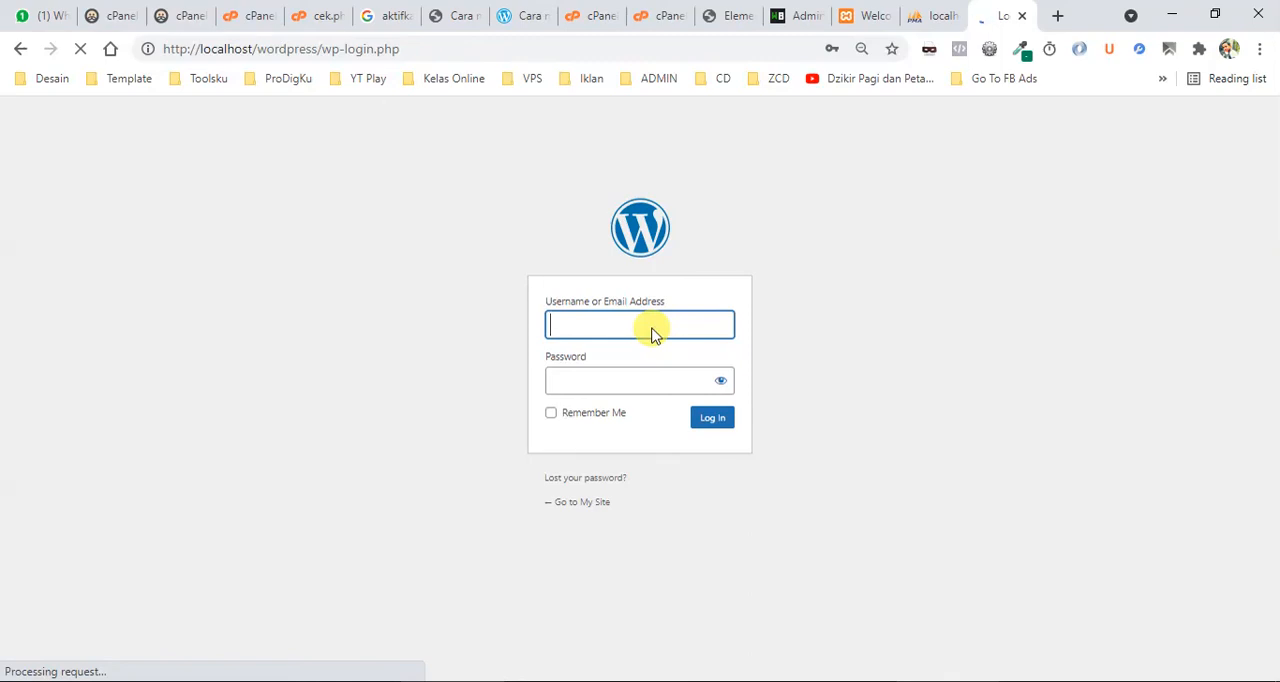
pyautogui.click(721, 382)
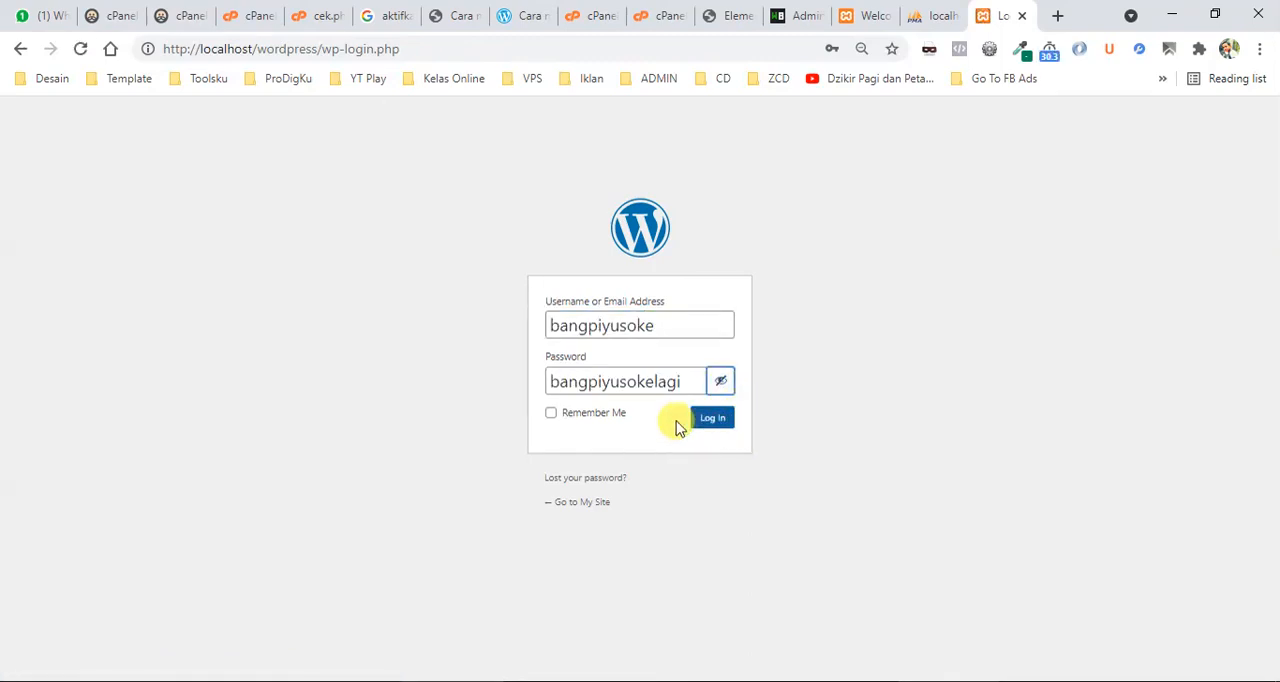
pyautogui.click(713, 425)
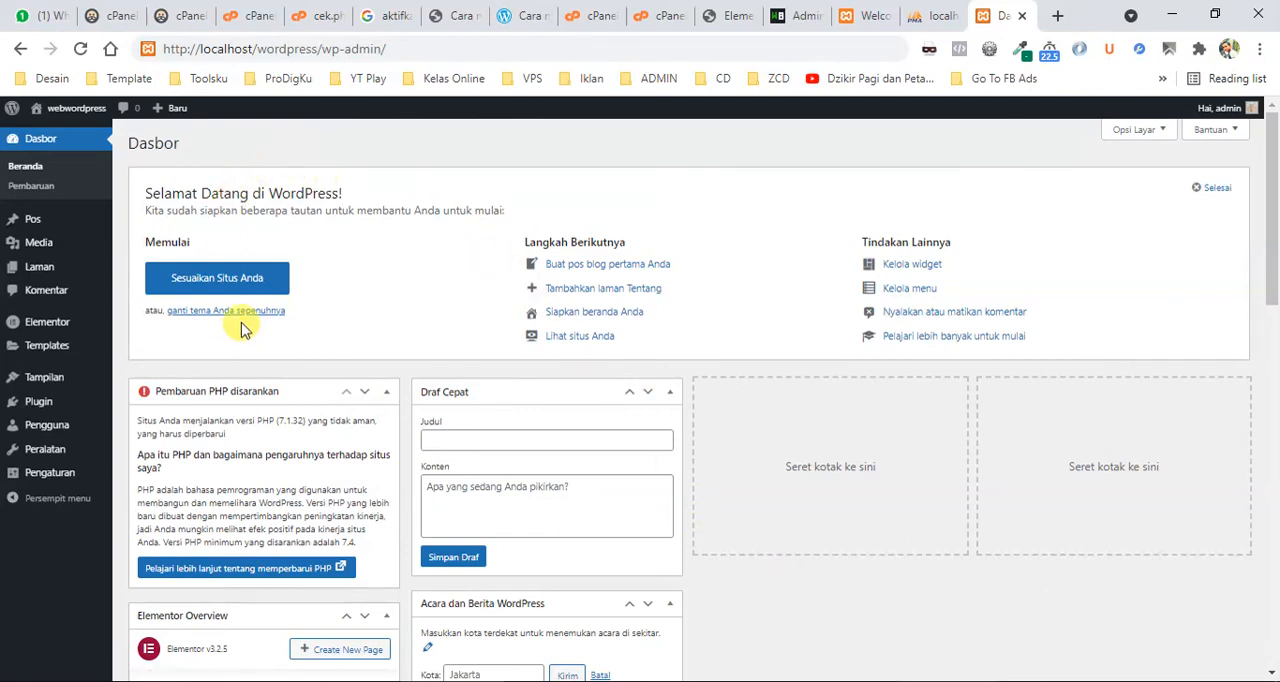
# Show the plugin management options of the WordPress dashboard.
pyautogui.moveTo(60, 410)
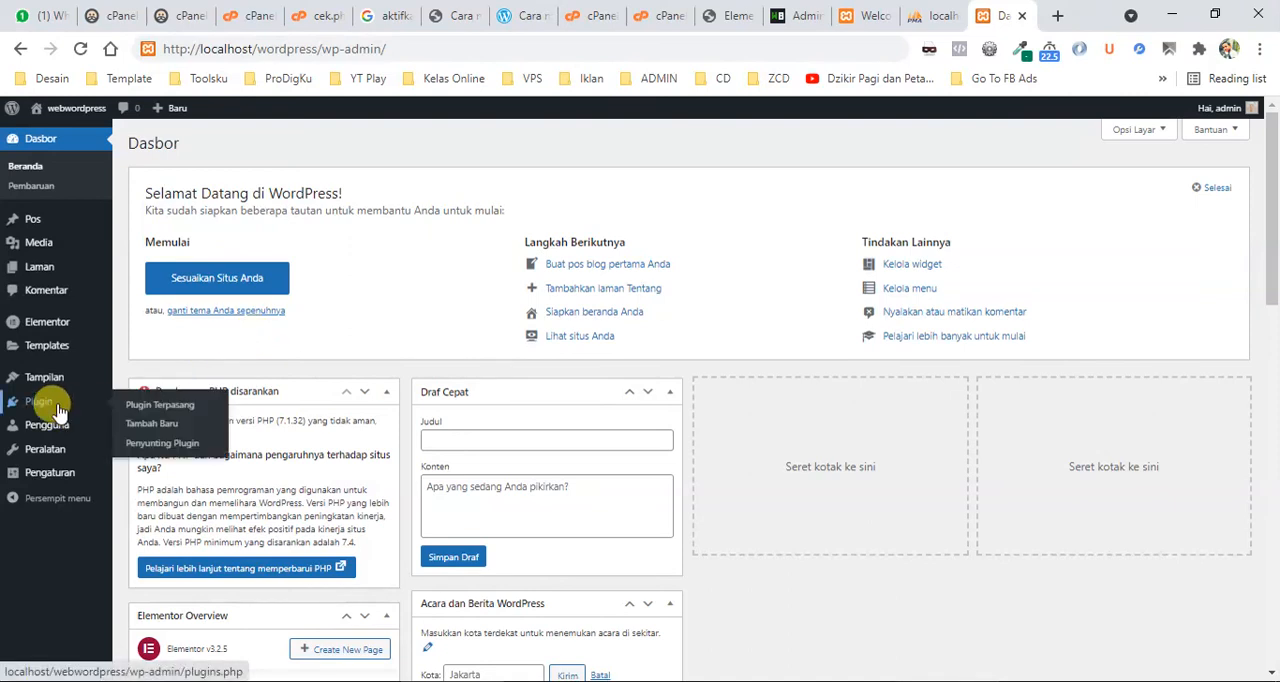